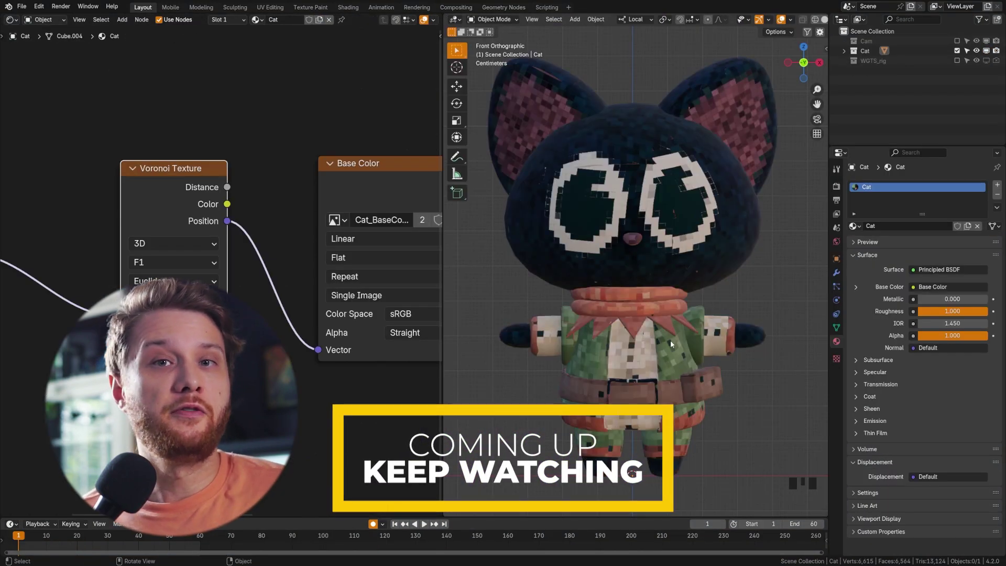
scroll(671, 340, "down", 2)
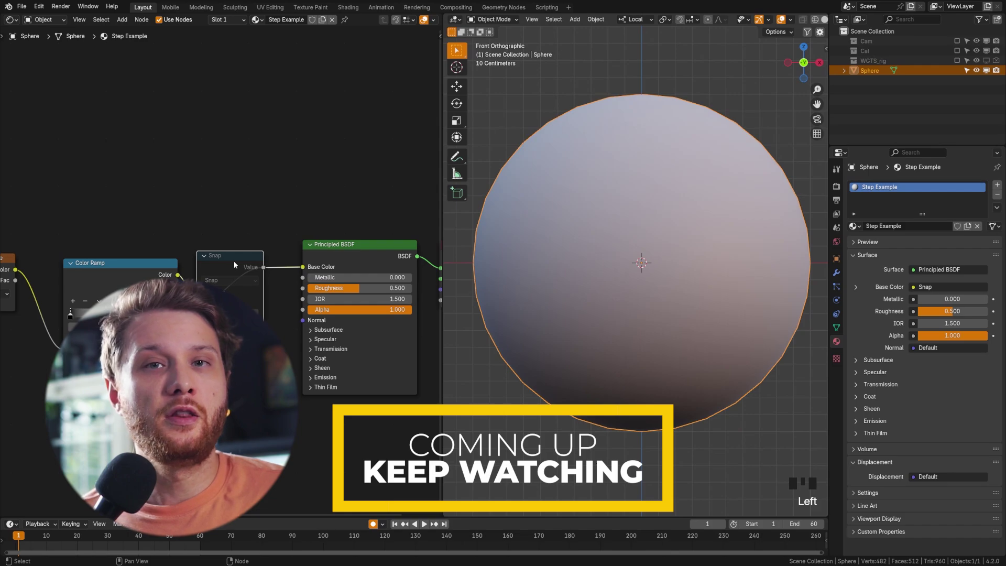
key("m")
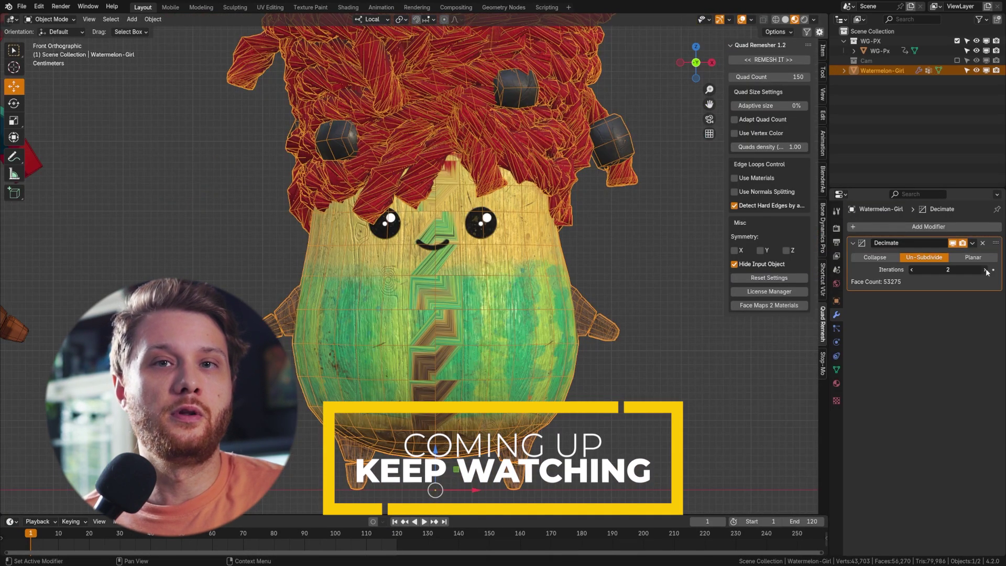
left_click(986, 269)
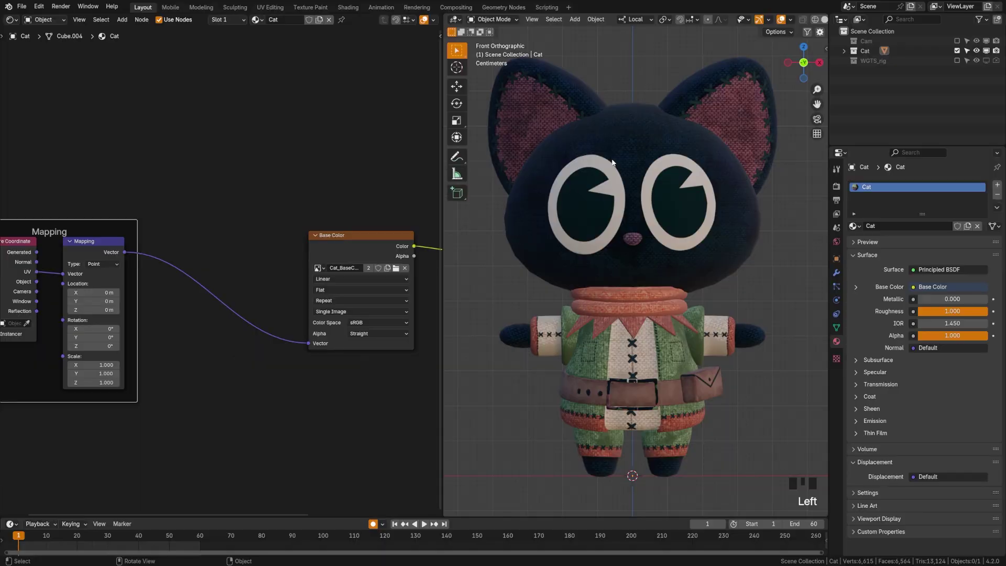
- Examine the Cat material's node chain from the Mapping frame through the Base Color image to the Principled BSDF
middle_click_drag(246, 313, 281, 317)
scroll(191, 315, "down", 2)
middle_click_drag(51, 215, 108, 224)
left_click_drag(108, 223, 205, 224)
middle_click_drag(400, 277, 174, 267)
scroll(174, 268, "up", 3)
scroll(175, 267, "up", 1)
mouse_move(114, 223)
left_mouse_down()
mouse_move(136, 217)
mouse_move(121, 222)
left_mouse_up()
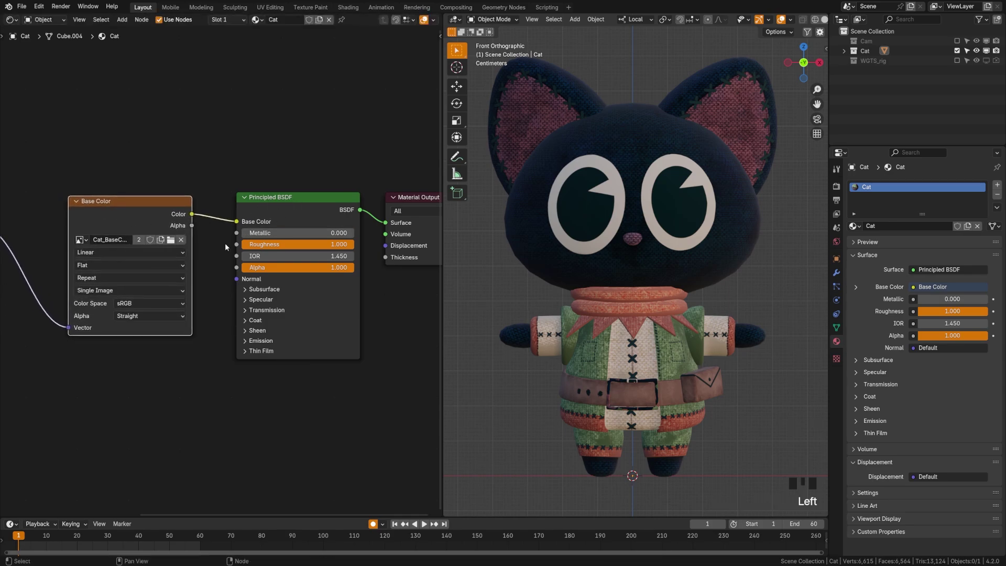
middle_click_drag(225, 243, 306, 240)
middle_click_drag(151, 191, 253, 222)
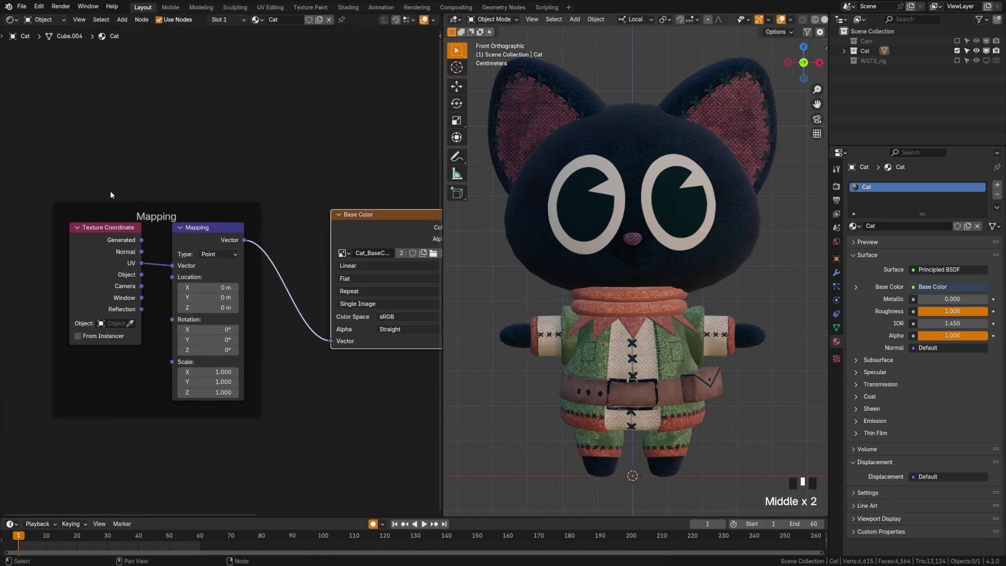
- Move the Mapping frame farther from the Base Color image node and delete the Mapping node inside it
left_click(113, 207)
key("g")
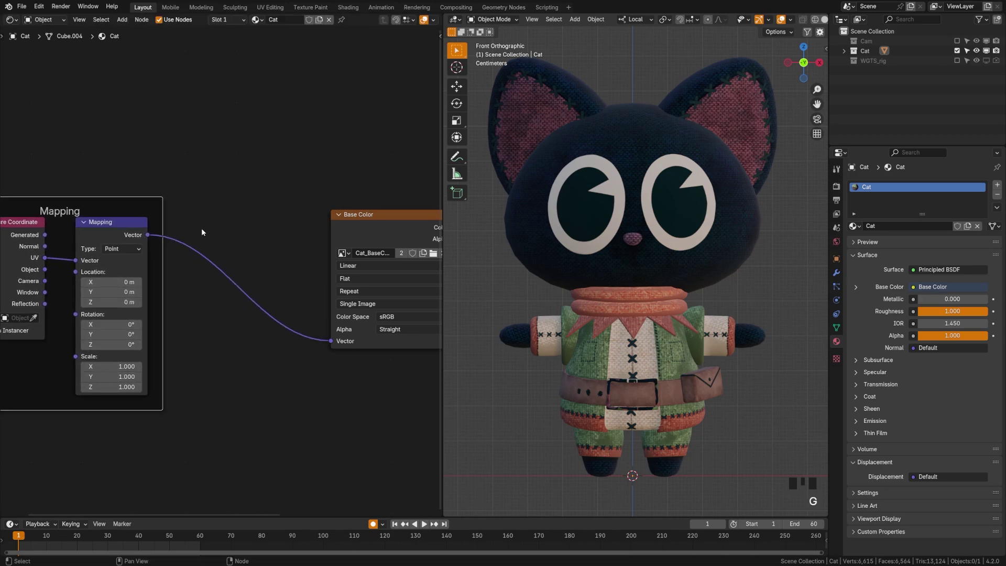
middle_click_drag(202, 232, 219, 225)
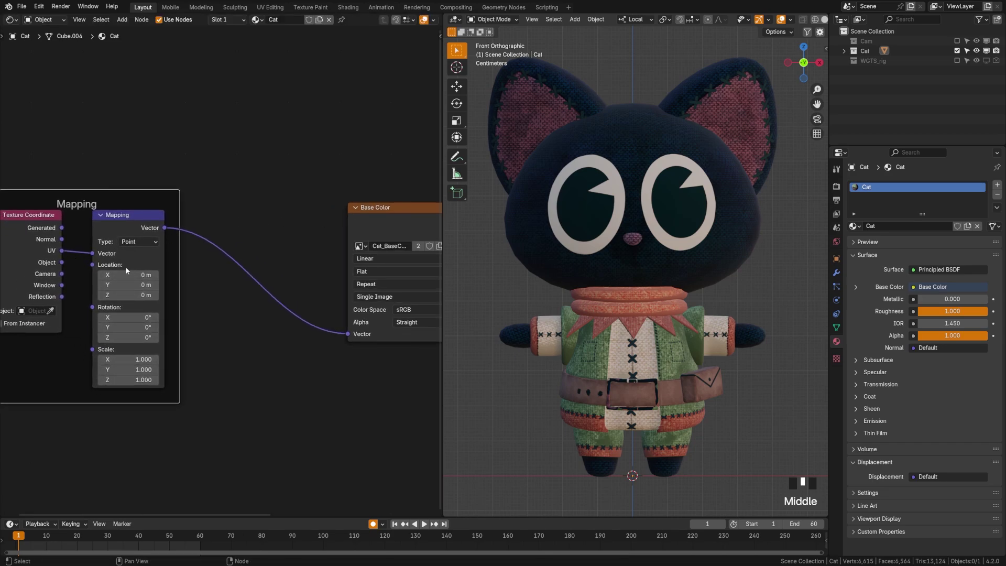
left_click(116, 225)
key("x")
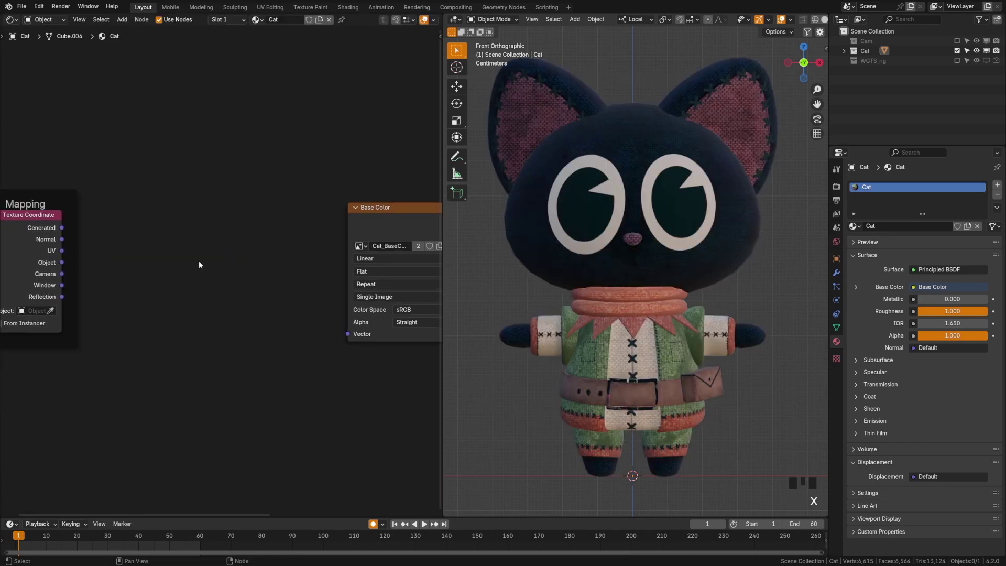
- Add a Voronoi Texture node between the Texture Coordinate and Base Color image nodes
key("shift+a")
left_click(188, 260)
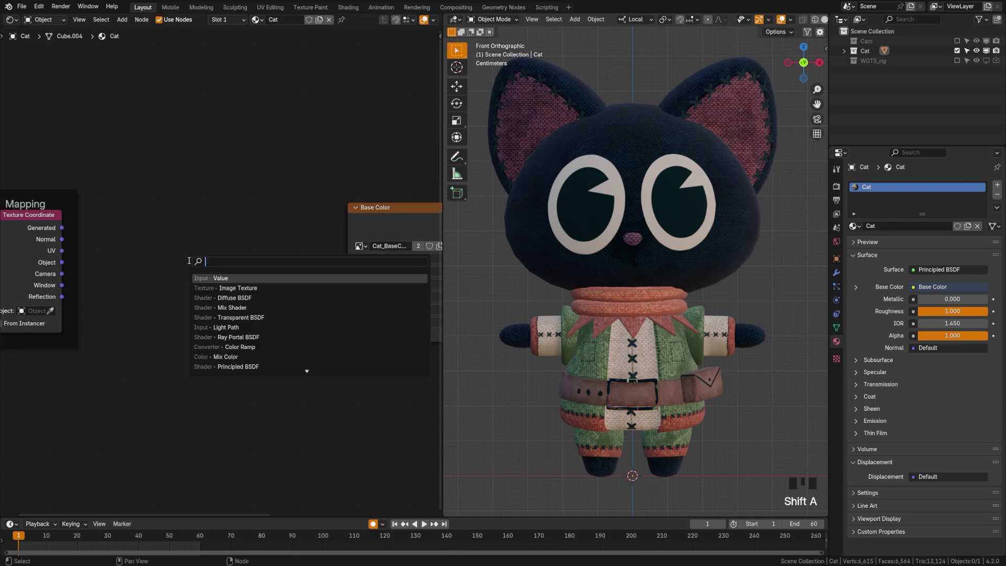
type("voro")
key("Return")
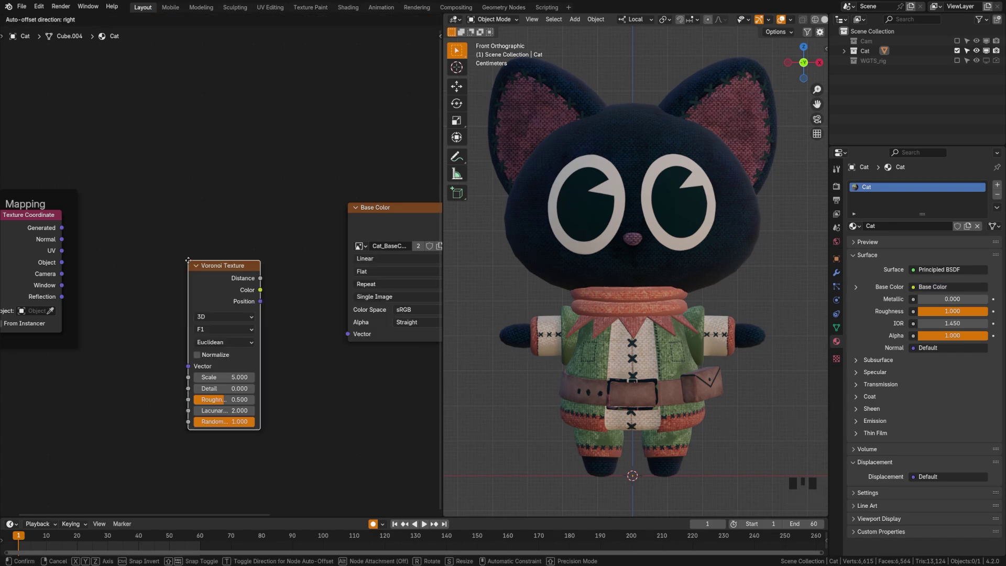
left_click(214, 206)
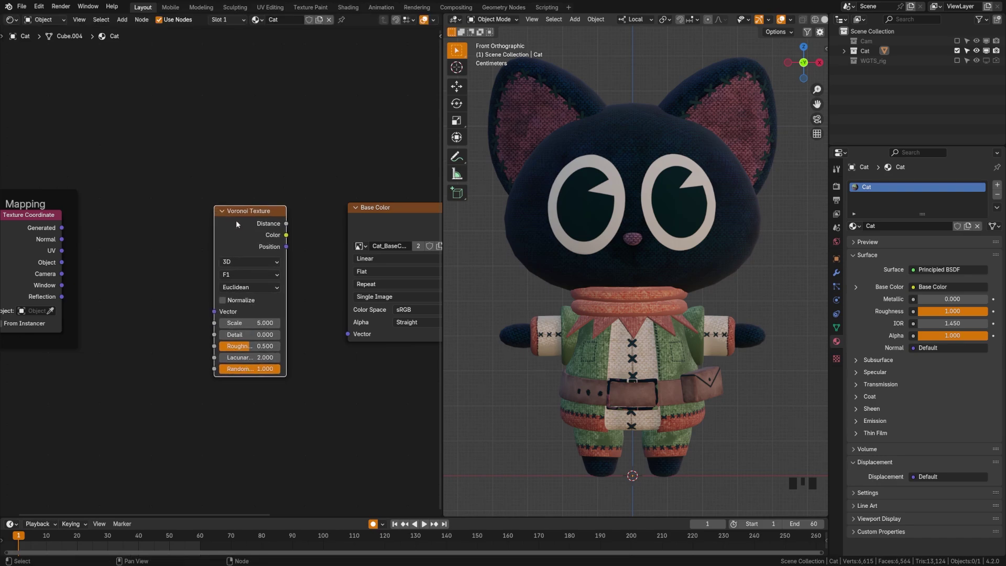
- Bring the Mapping frame closer, then connect UV to the Voronoi Vector input and Voronoi Position to the Base Color image's Vector input
double_click(45, 202)
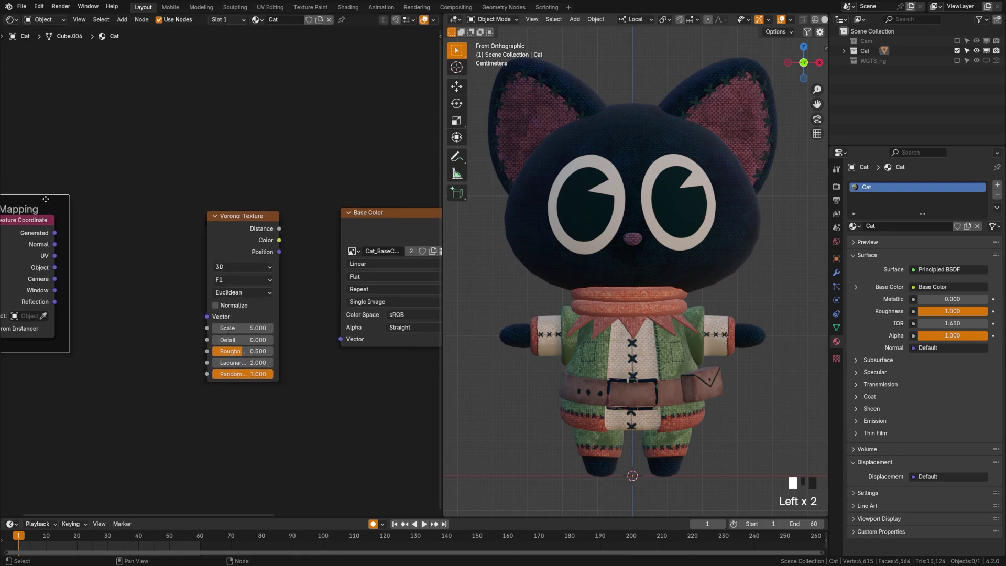
key("g")
left_click(91, 216)
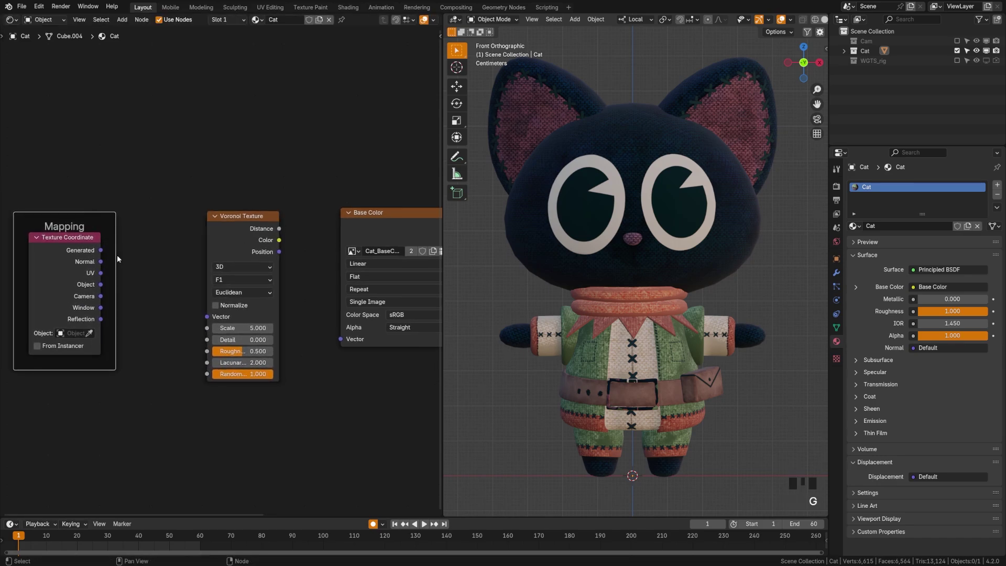
left_click_drag(103, 273, 208, 317)
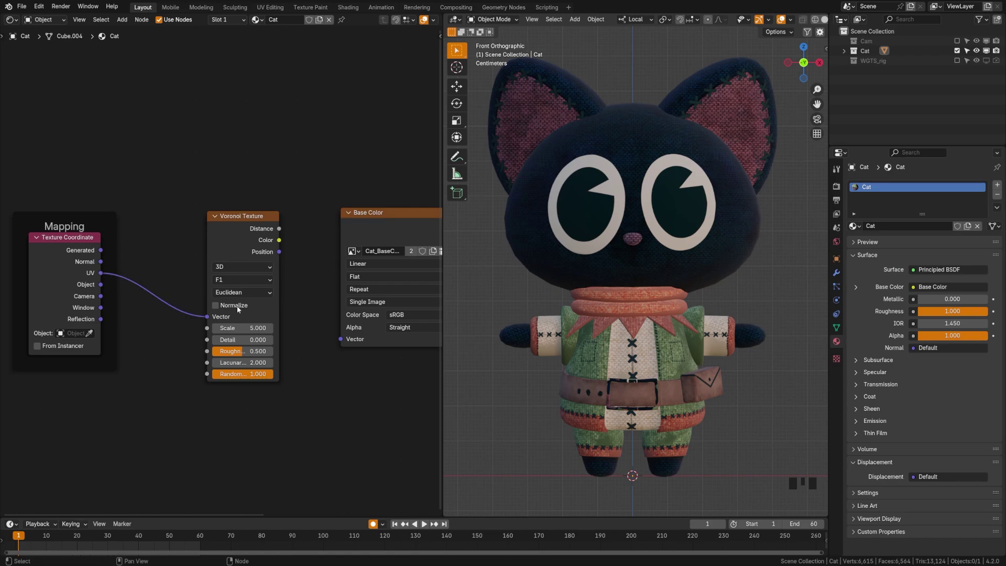
middle_click_drag(282, 248, 229, 234)
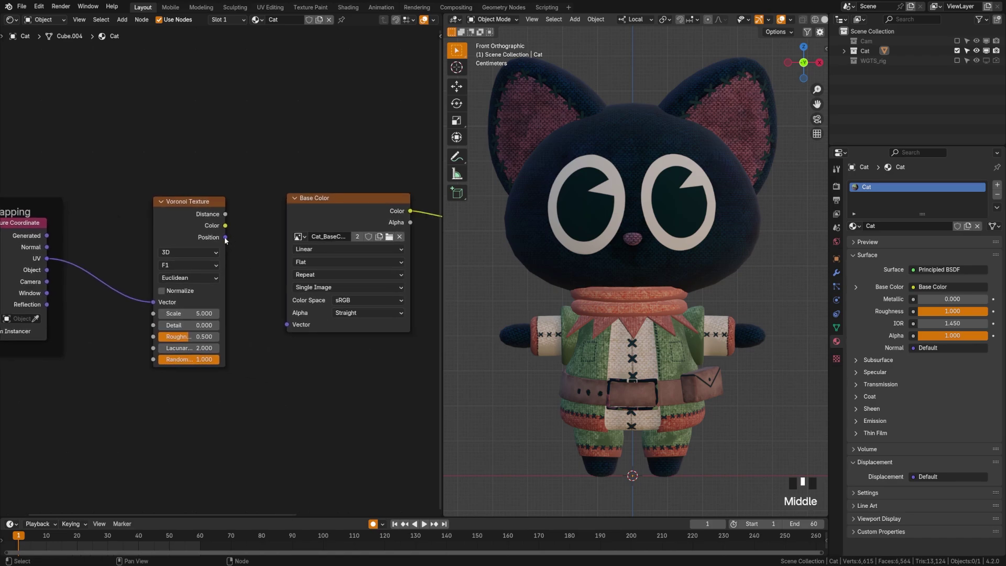
left_click_drag(225, 237, 286, 324)
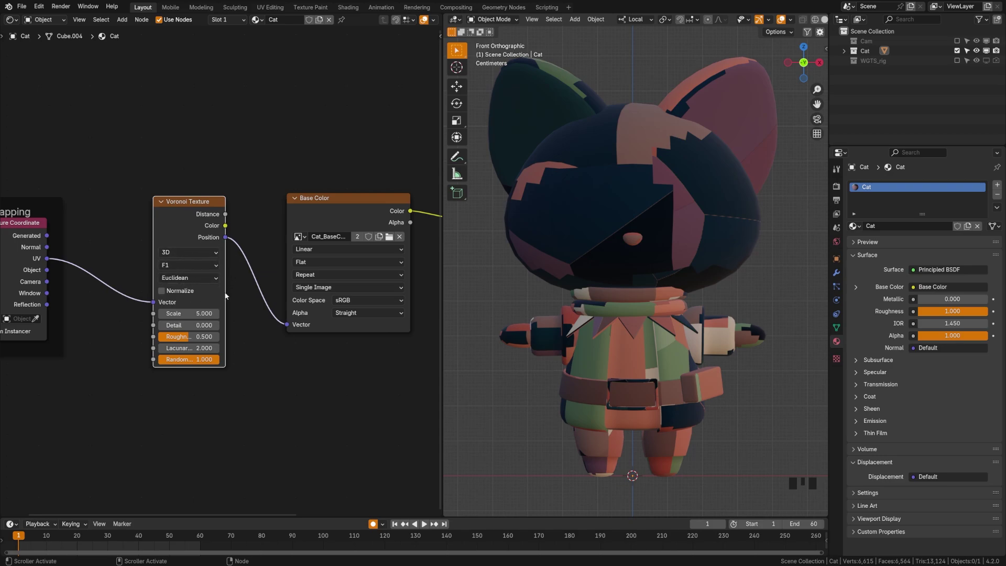
- Set the Voronoi Texture's Randomness to 0 and its Scale to 128
left_click_drag(214, 360, 158, 359)
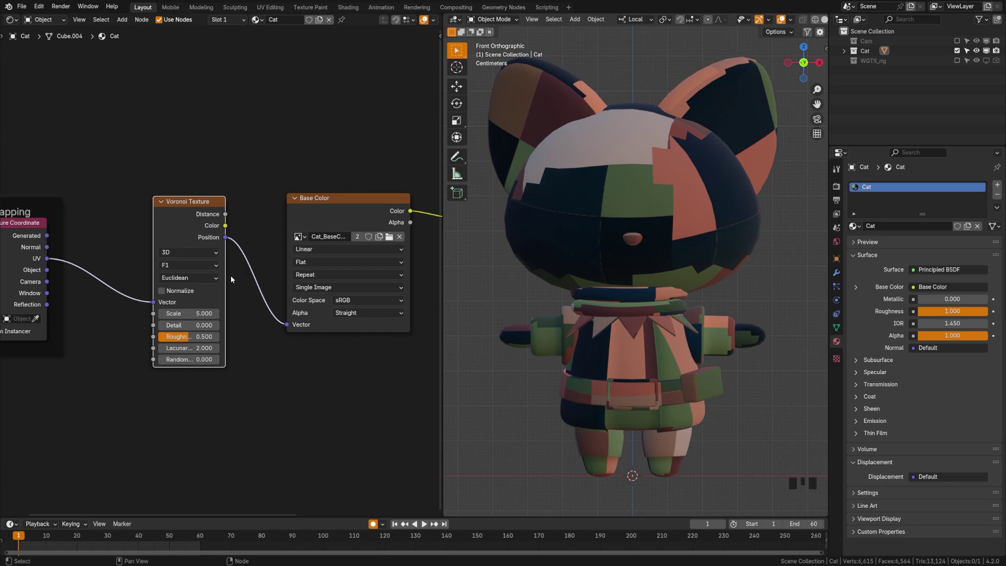
scroll(232, 301, "up", 5)
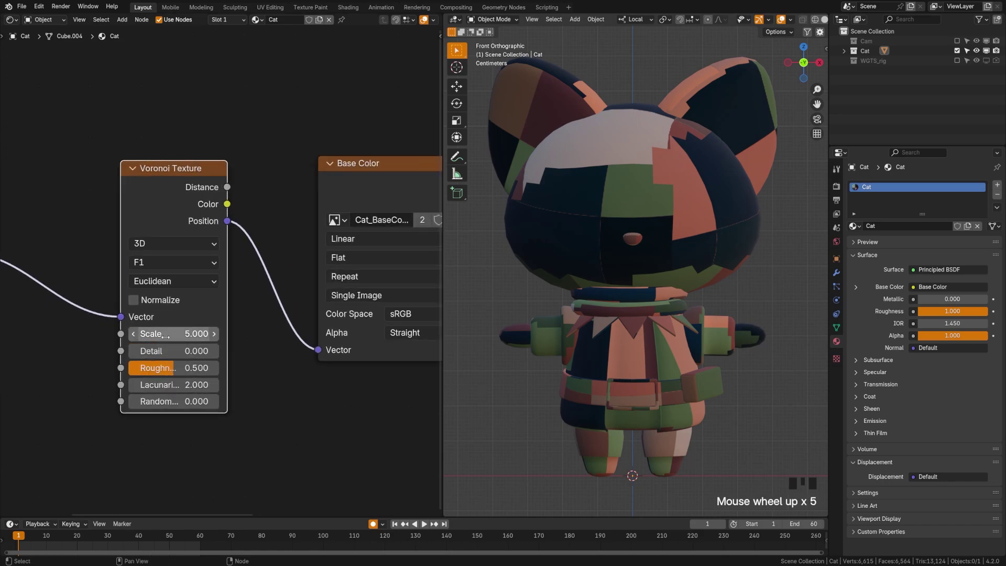
left_click(166, 336)
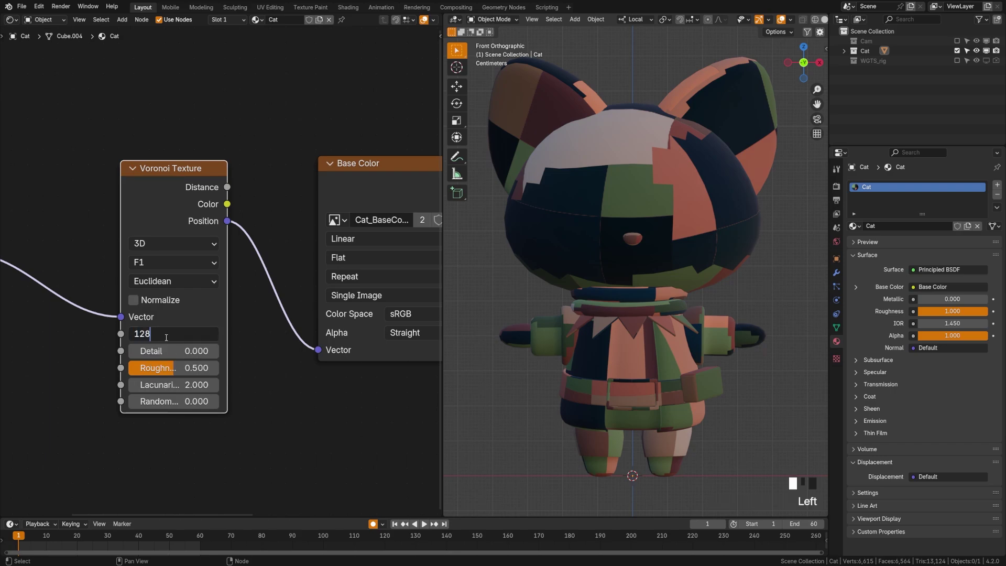
key("Return")
scroll(671, 342, "down", 2)
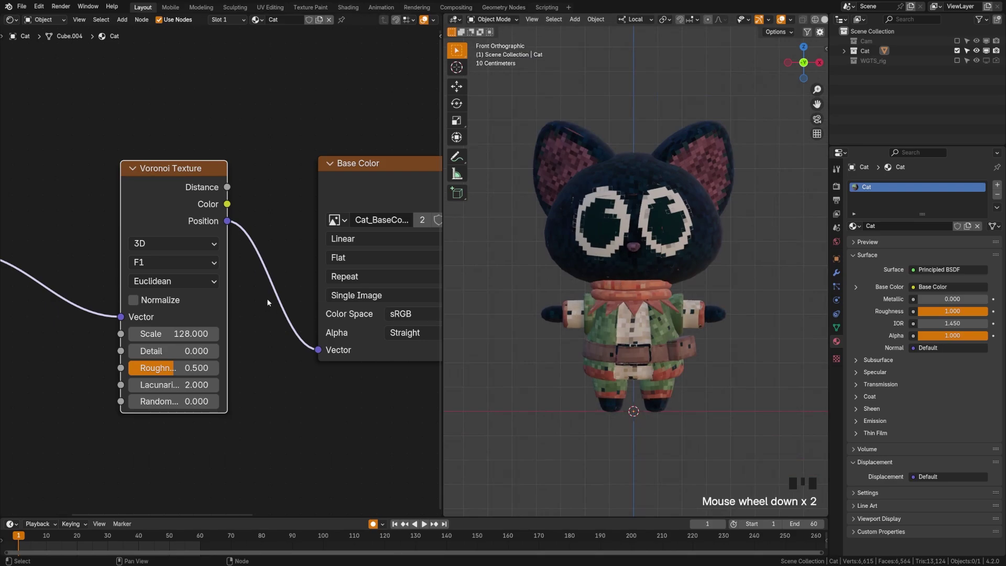
left_click_drag(178, 177, 191, 207)
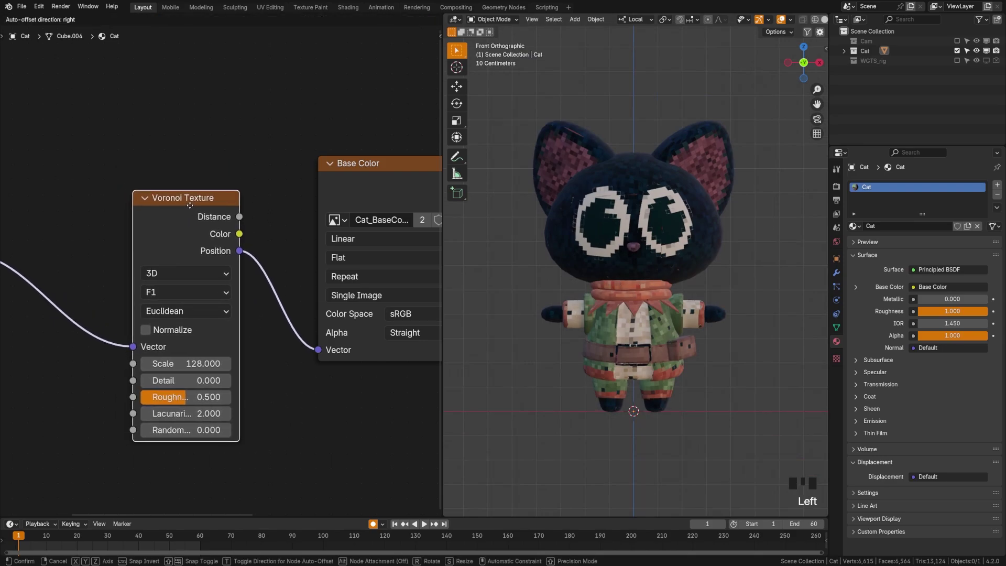
middle_click_drag(684, 291, 621, 299)
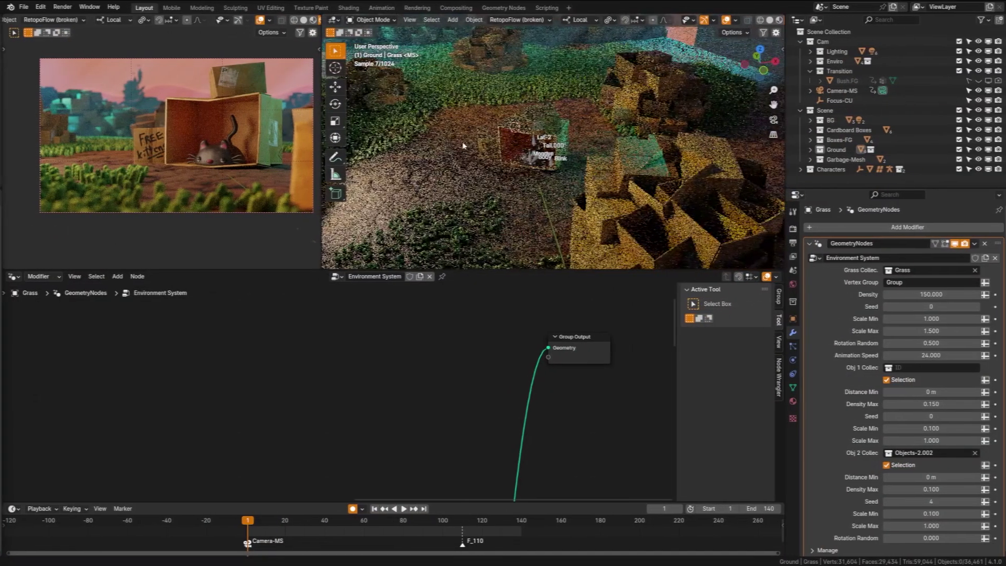
middle_click_drag(497, 136, 498, 126)
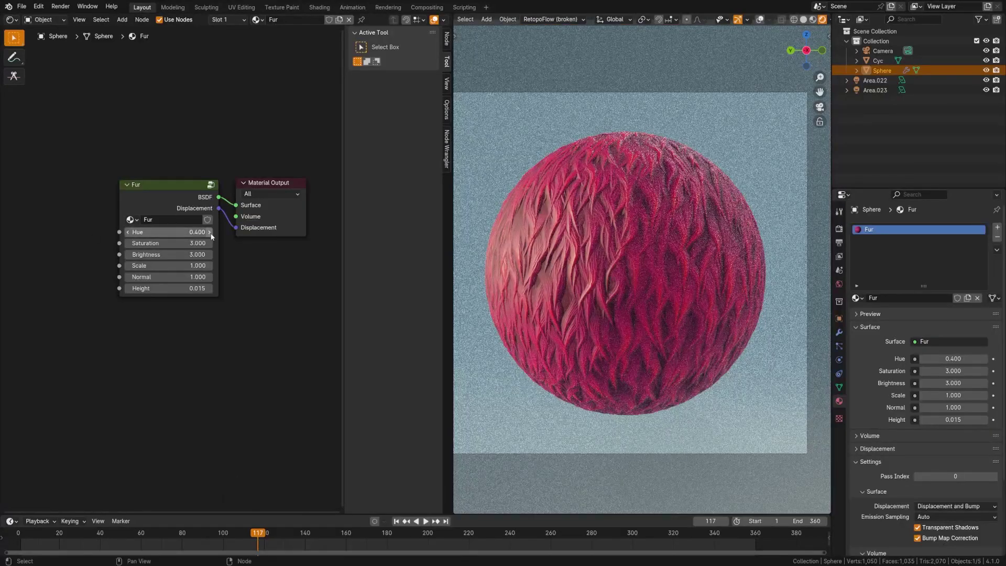
left_click_drag(189, 232, 157, 233)
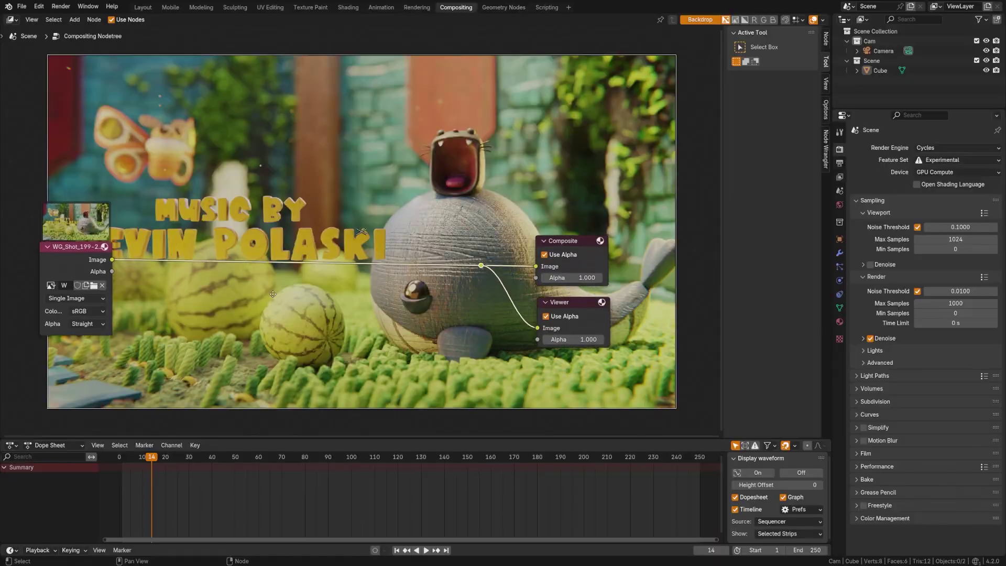
- Insert a Posterize node between the image node and the Composite and Viewer outputs, and adjust its Steps value
key("shift+a")
left_click(266, 301)
type("poster")
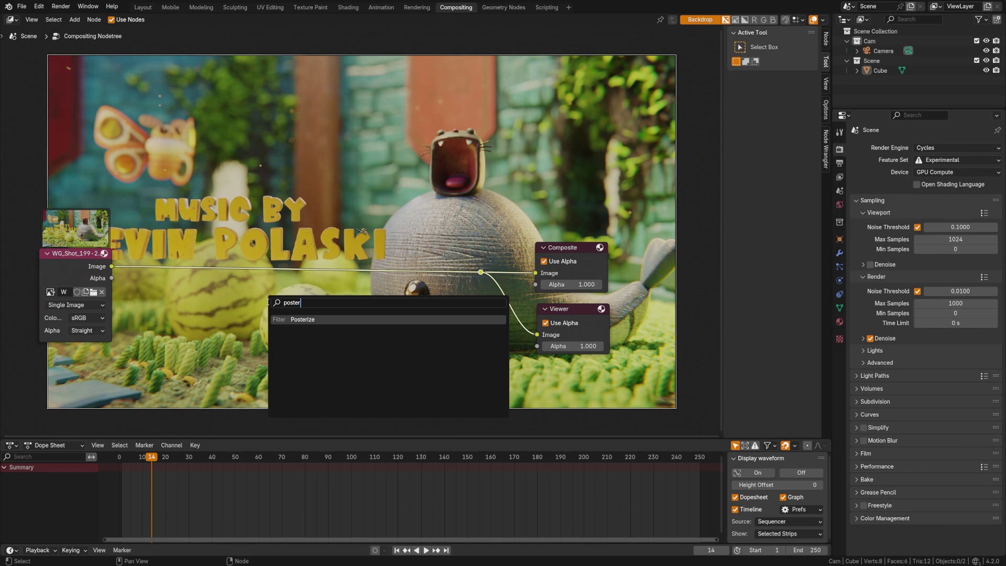
key("Return")
left_click(262, 277)
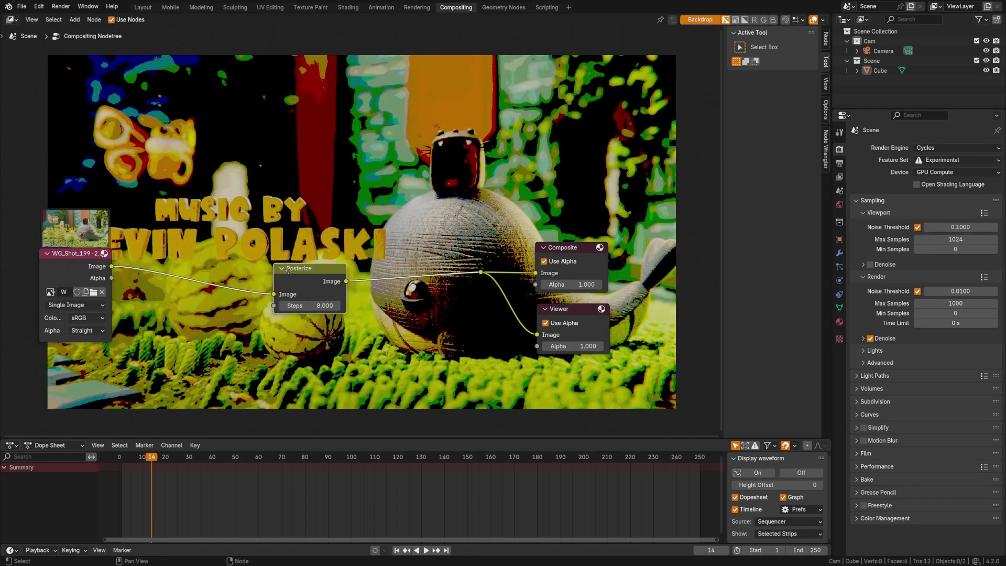
left_click_drag(290, 318, 335, 318)
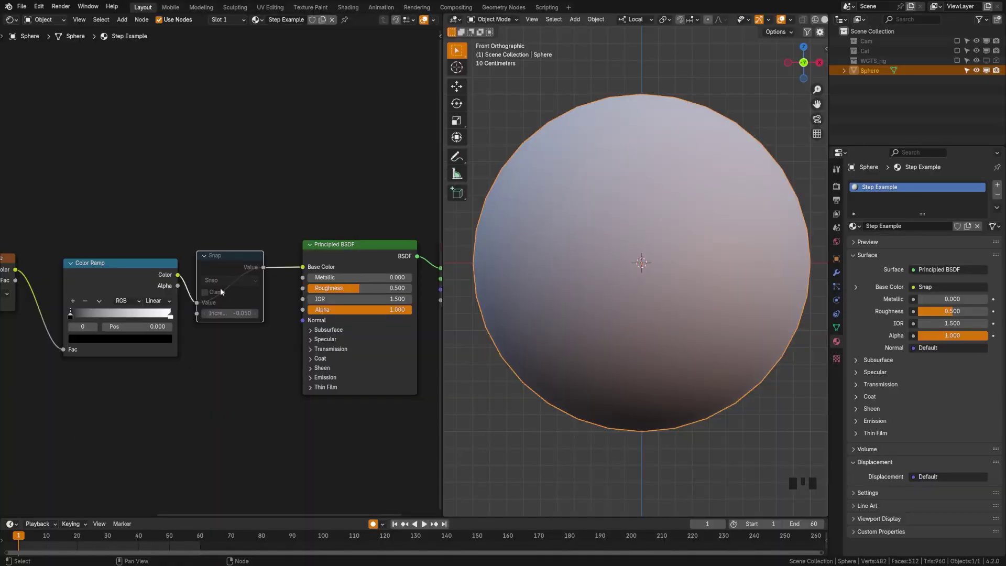
- Unmute the Snap node feeding Base Color in the sphere's Step Example material
key("m")
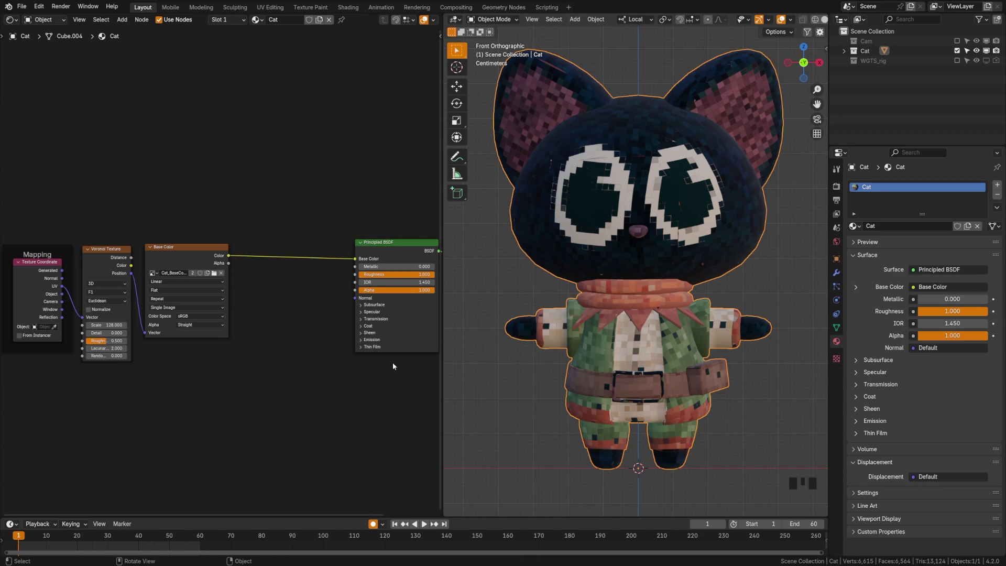
- Move the Mapping frame, Voronoi Texture and Base Color nodes of the Cat material farther from the Principled BSDF
middle_click_drag(159, 350, 179, 351)
left_click_drag(55, 202, 259, 397)
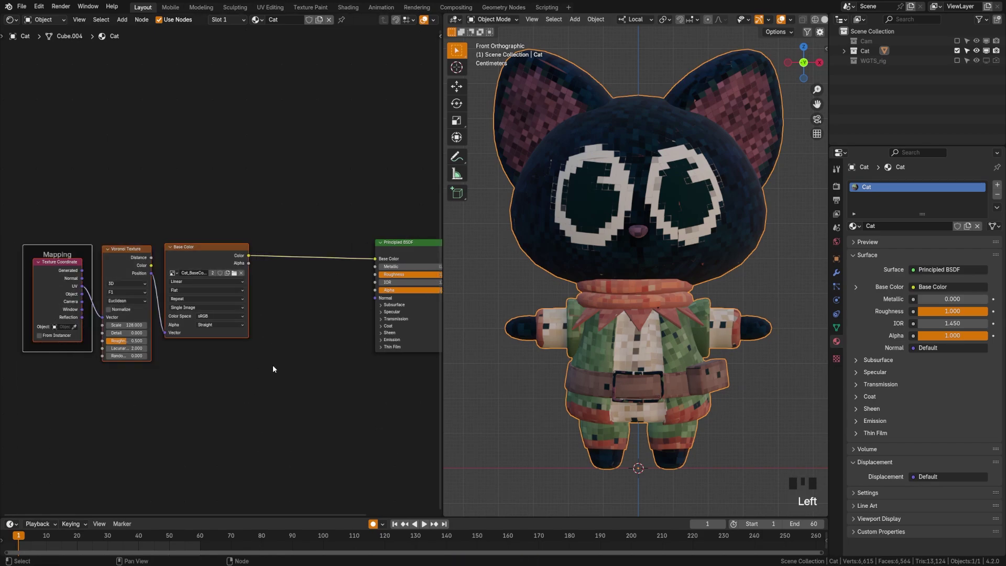
key("g")
left_click(192, 367)
- Insert a Math node between the Base Color image and the Principled BSDF and set its operation to Snap
key("shift+a")
type("ma")
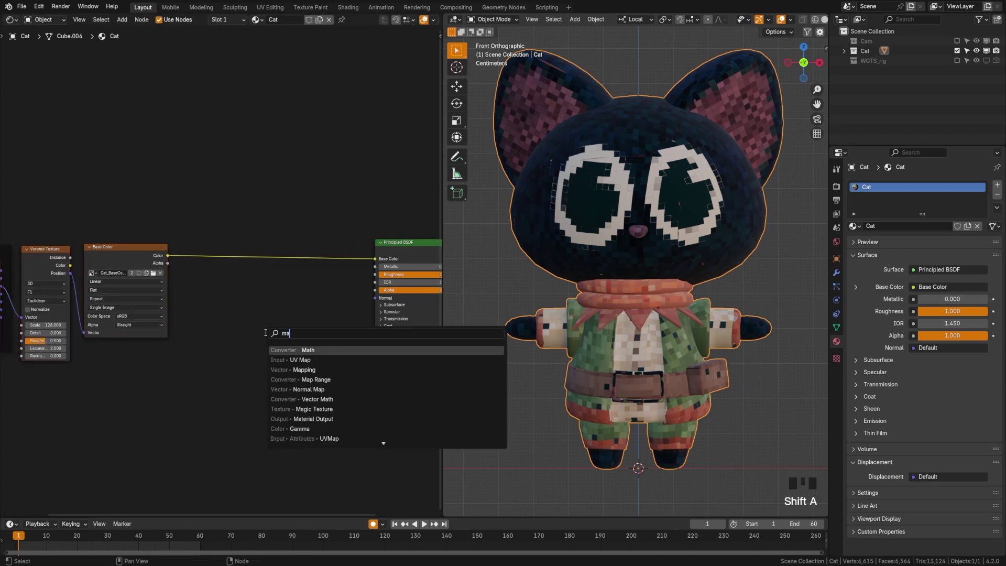
type("th")
left_click(308, 351)
left_click(249, 254)
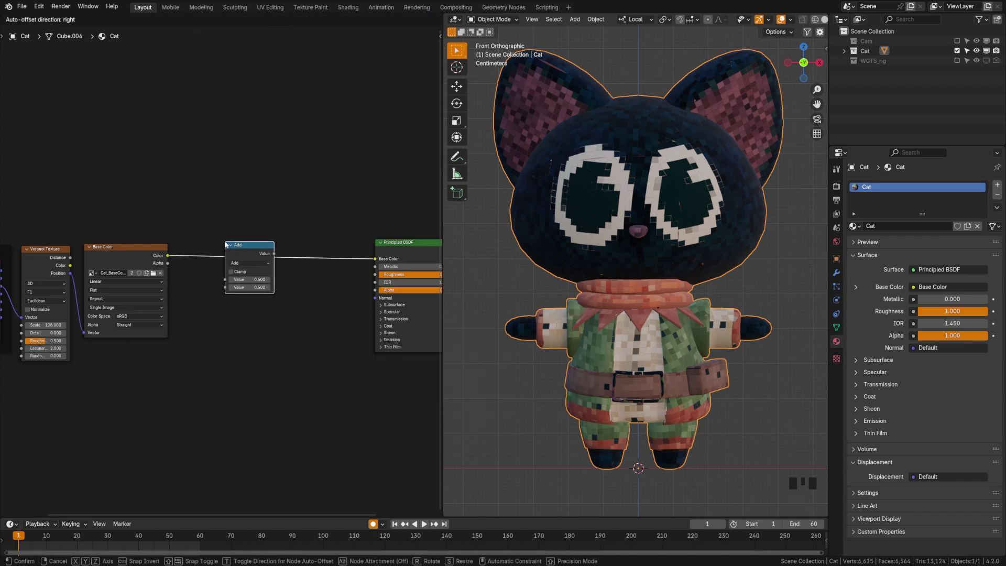
left_click(259, 264)
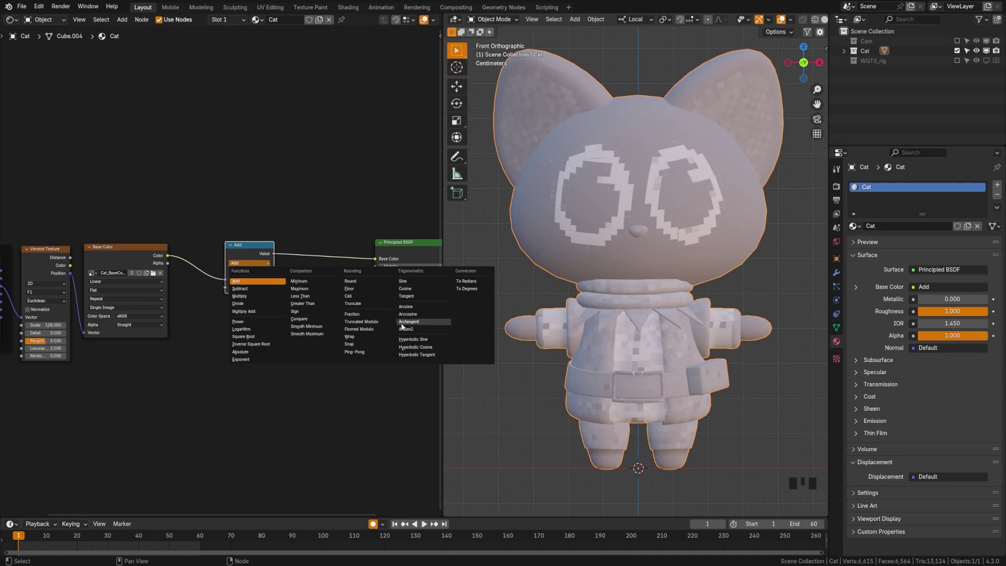
left_click(353, 344)
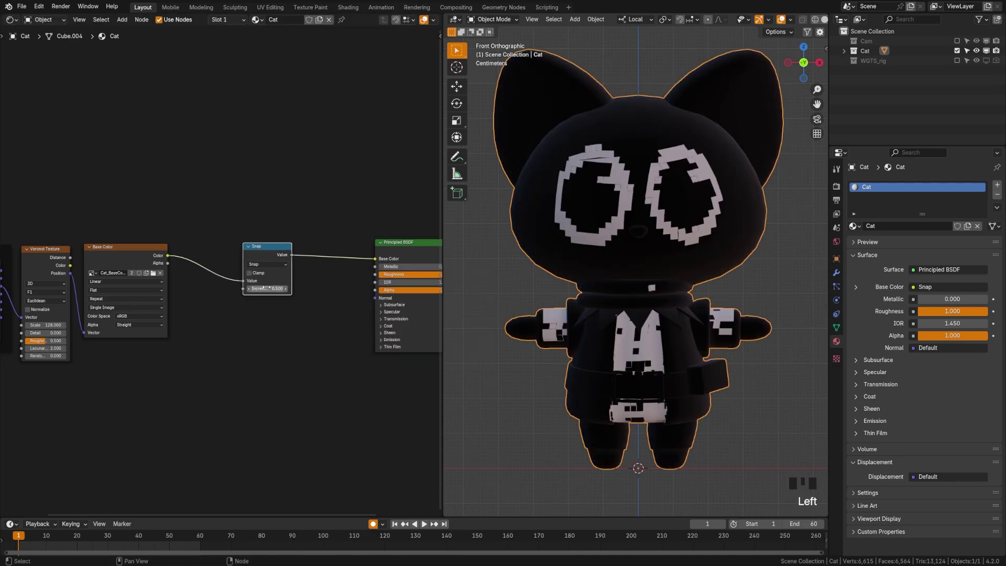
- Reduce the Snap node's Increment to 0.000
scroll(266, 257, "up", 7)
left_click(304, 303)
left_click_drag(304, 302, 283, 302)
scroll(222, 306, "down", 7)
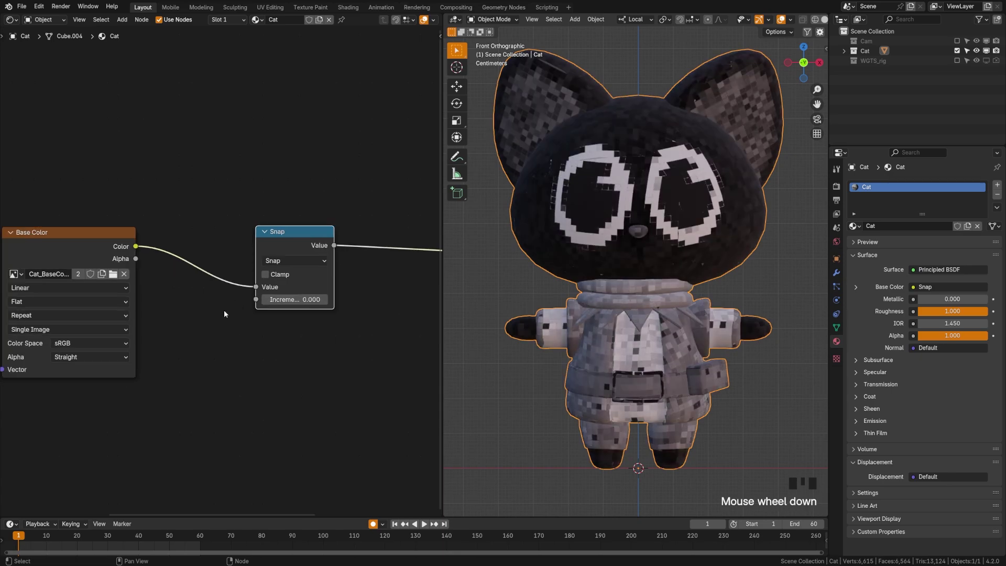
- Widen the gap between the Base Color image and the Snap node by moving the texture and mapping nodes away
middle_click_drag(281, 326, 219, 323)
left_click_drag(203, 245, 227, 247)
middle_click_drag(93, 266, 234, 276)
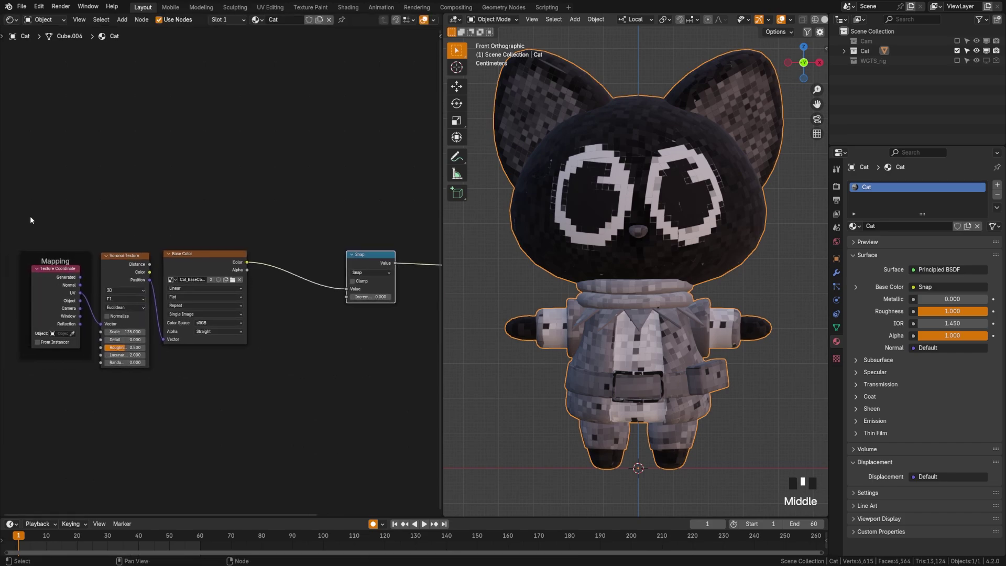
left_click_drag(29, 217, 234, 382)
key("g")
left_click(188, 361)
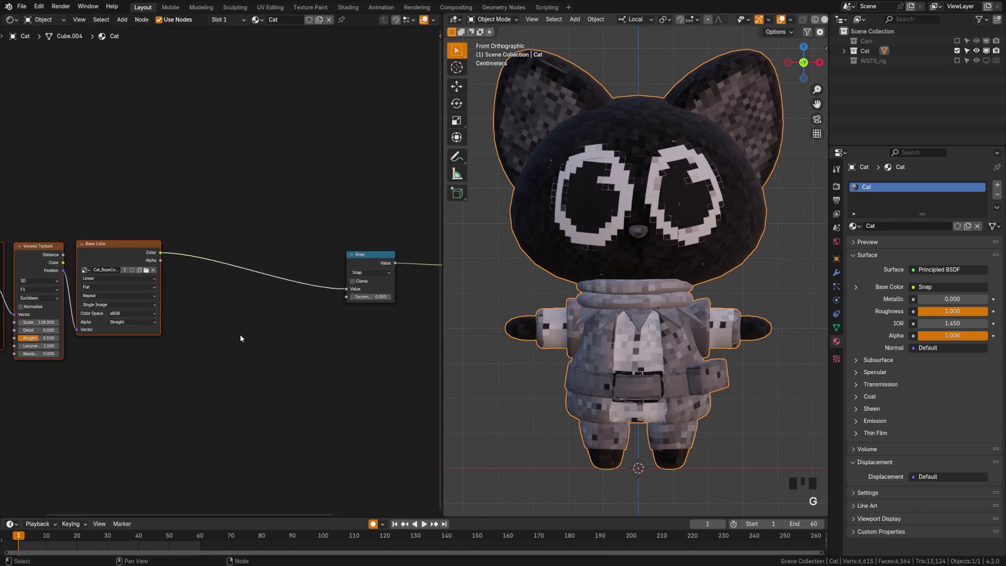
- Insert a Separate Color node between the Base Color image and the Snap node
middle_click_drag(277, 329, 225, 331)
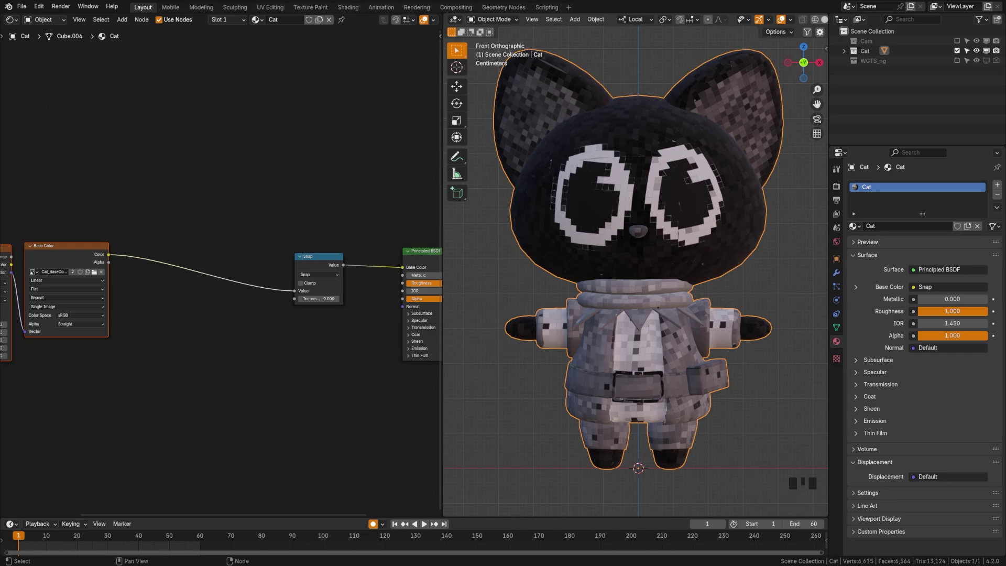
key("shift+a")
left_click(181, 319)
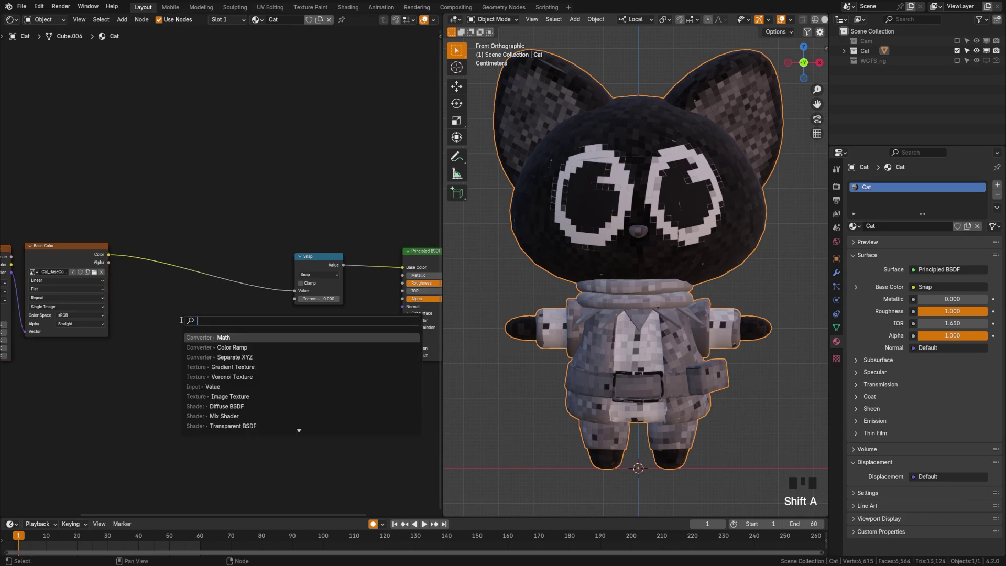
type("sep")
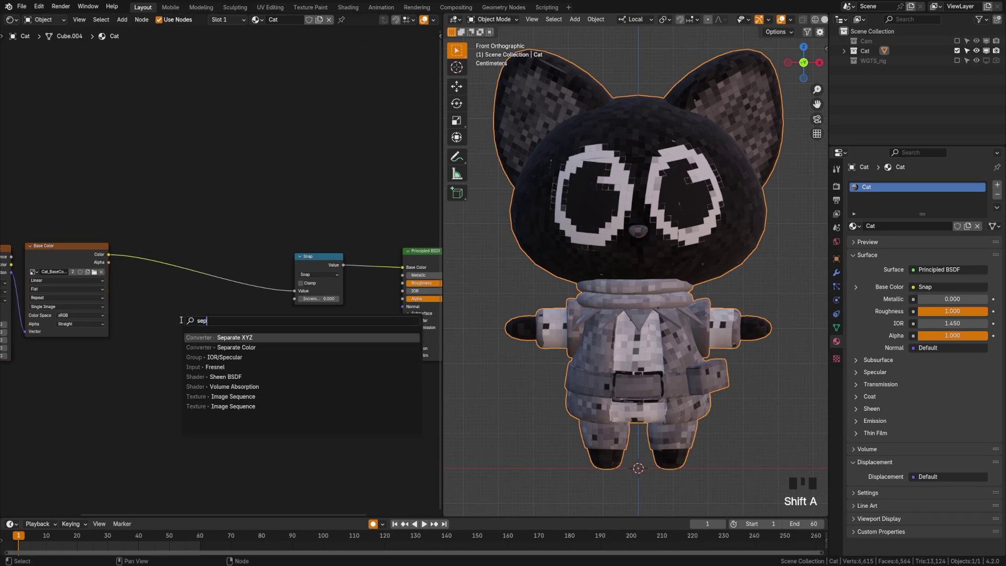
left_click(236, 348)
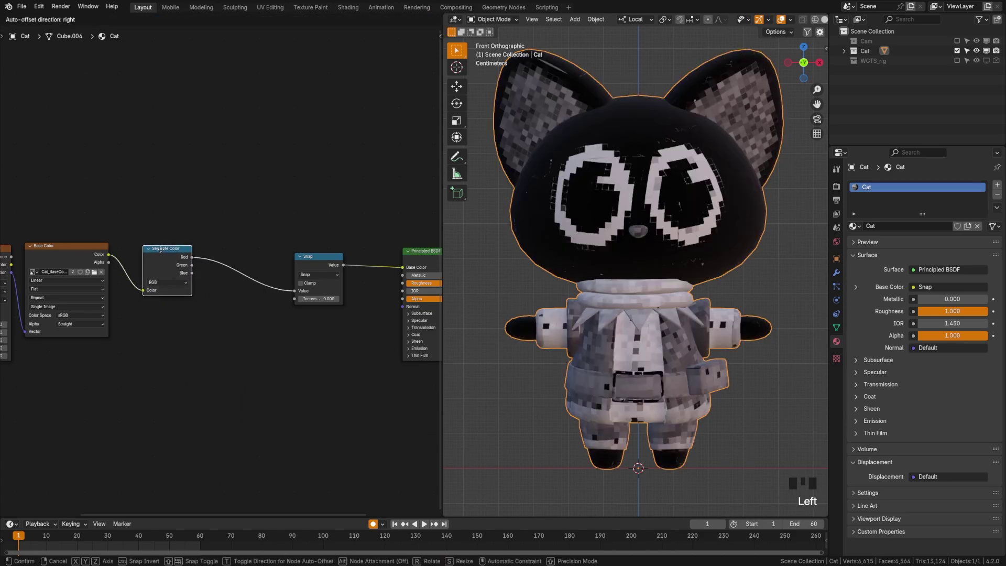
left_click(147, 246)
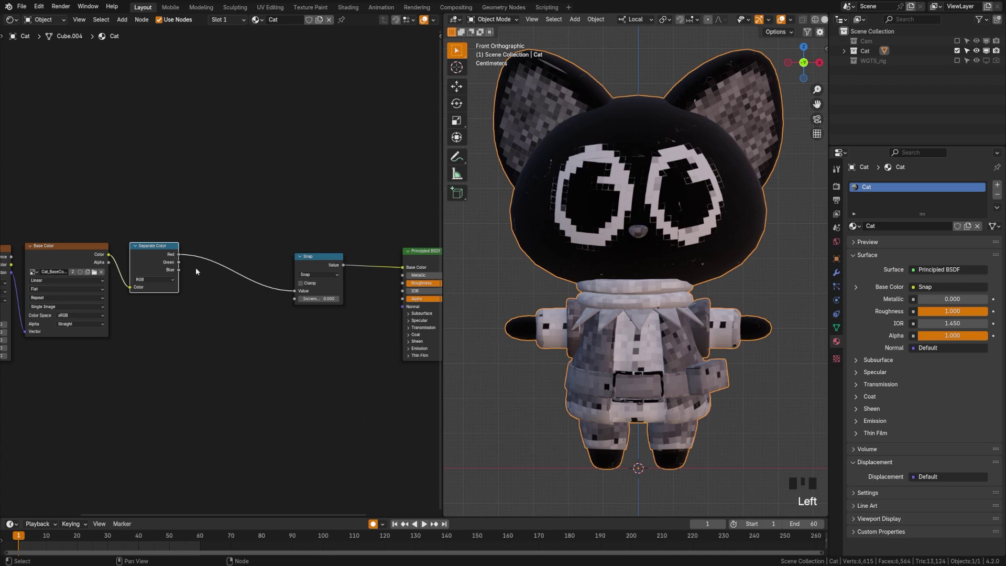
- Move the Snap node closer to the Separate Color node and slightly above it, leaving room underneath
left_click_drag(309, 258, 277, 227)
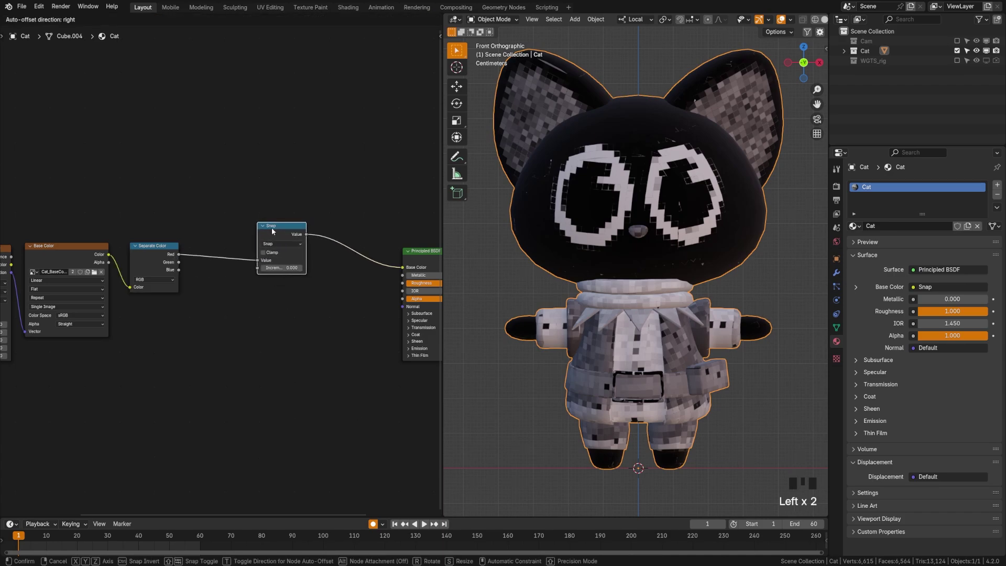
left_click_drag(272, 231, 273, 228)
left_click(171, 255)
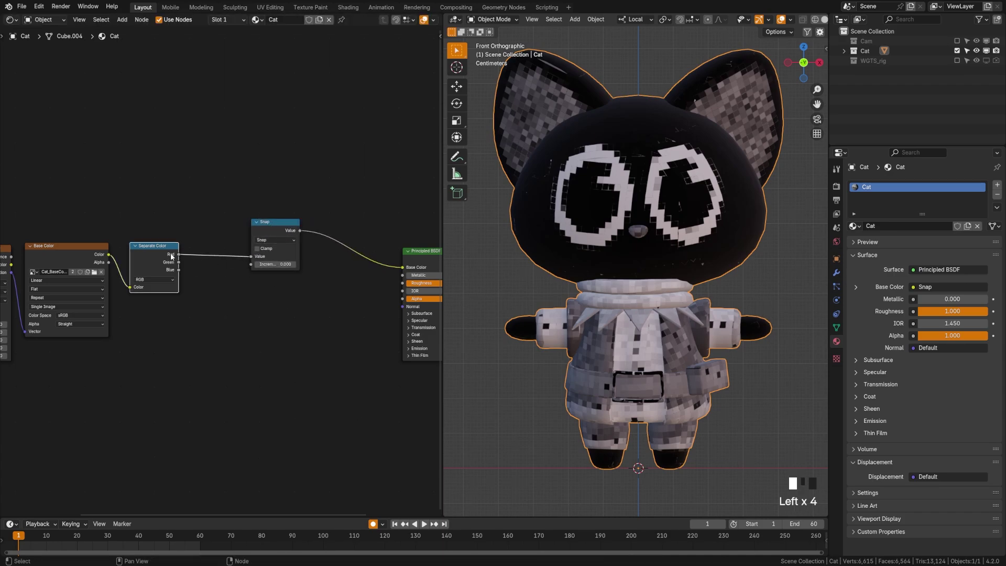
- Duplicate the Snap node twice underneath and link Separate Color's Green and Blue outputs to the copies' Value inputs
left_click(262, 228)
key("shift+d")
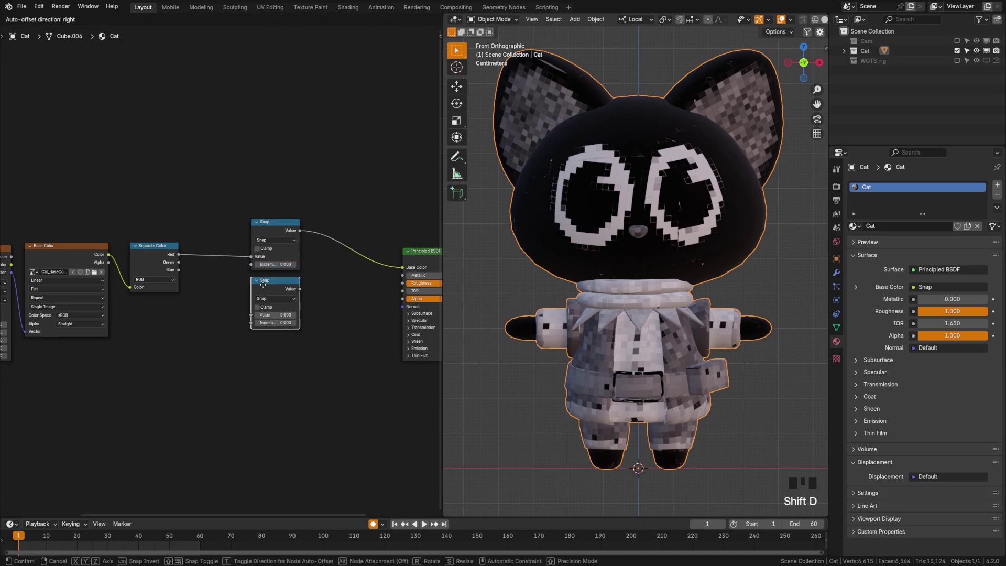
left_click(263, 284)
key("shift+d")
left_click(265, 340)
left_click_drag(178, 262, 253, 370)
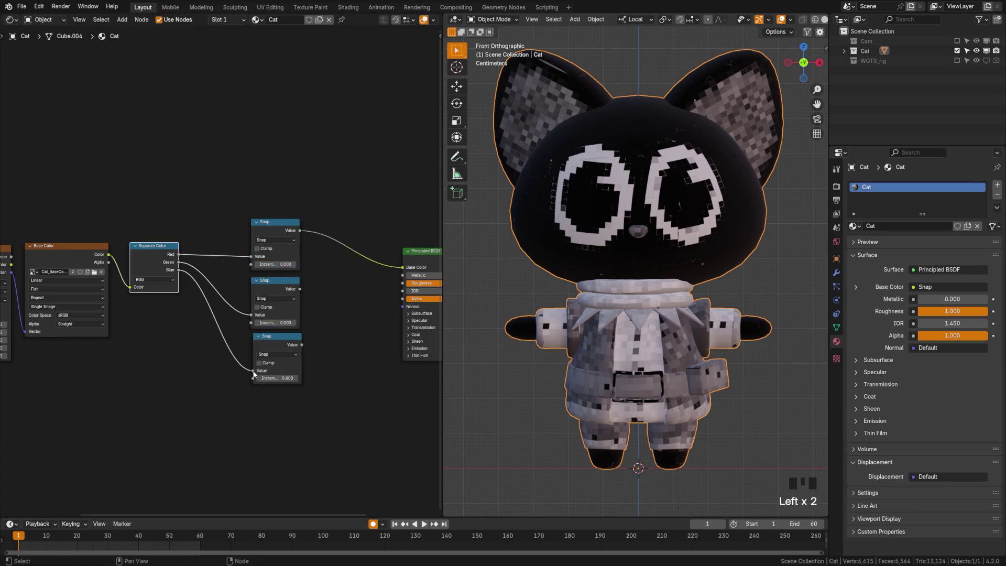
left_click(281, 336)
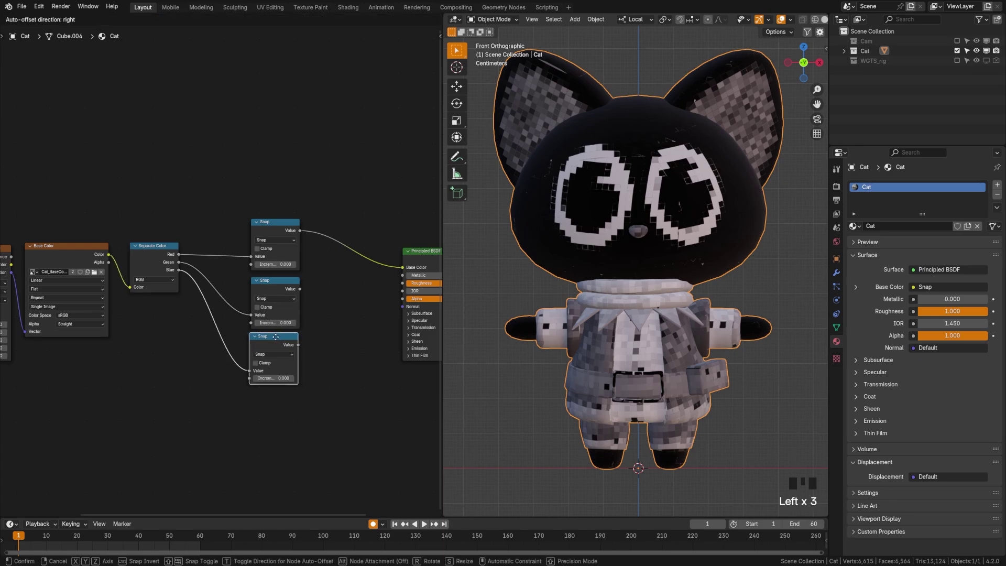
- Insert a Combine Color node between the first Snap node and the Principled BSDF
left_click(330, 320)
key("shift+a")
type("combin")
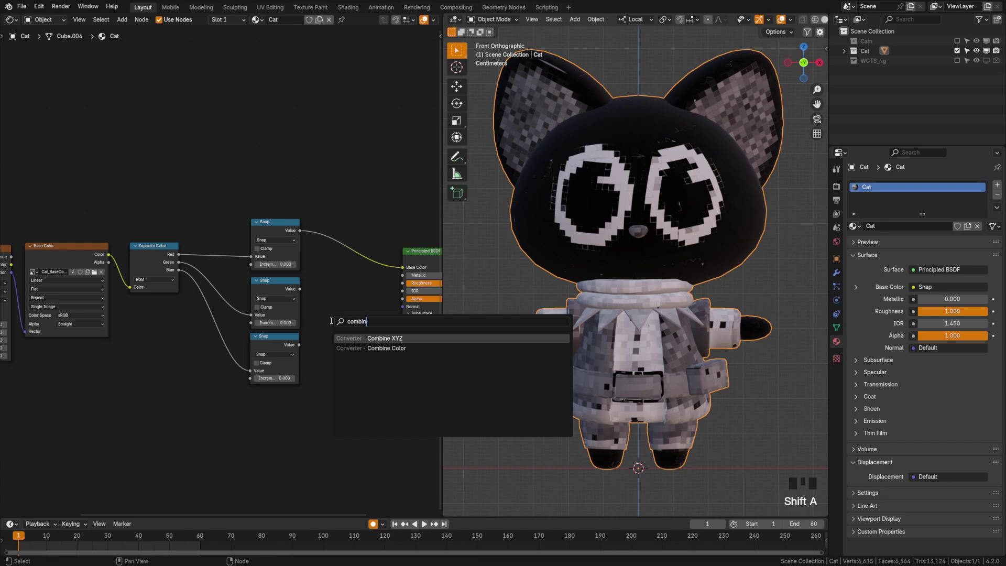
key("Down")
key("Return")
left_click(359, 289)
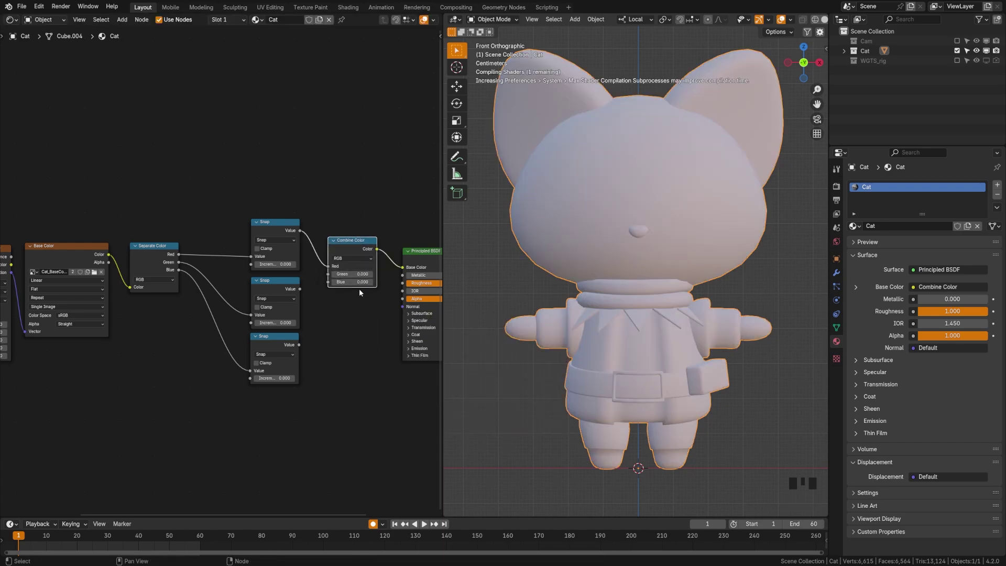
- Link the second and third Snap nodes to the Green and Blue inputs of the Combine Color node
middle_click_drag(360, 292, 264, 298)
left_click_drag(246, 294, 275, 279)
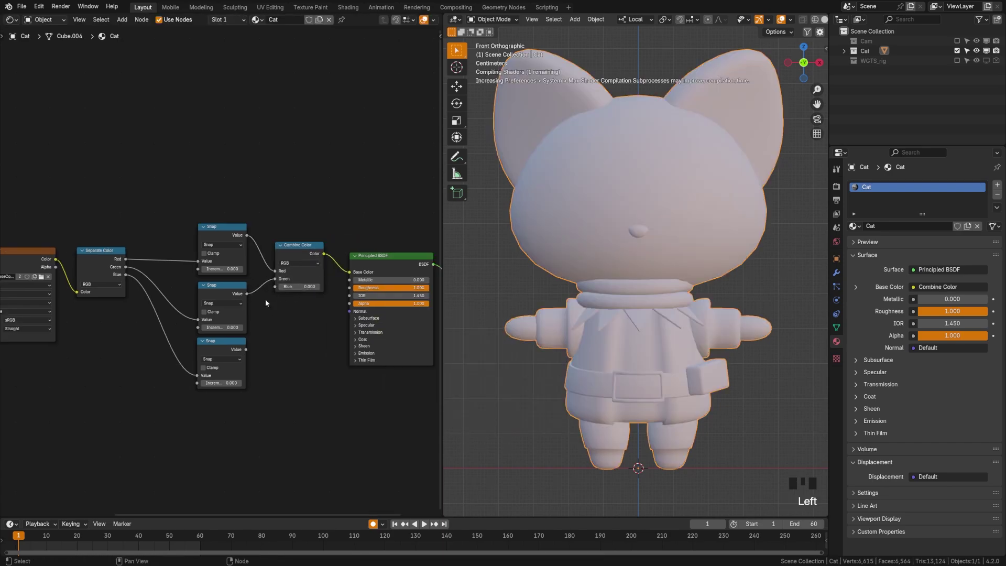
left_click_drag(246, 350, 275, 287)
- Try an Increment of 0.200 on the red channel's Snap node and undo it
scroll(254, 290, "up", 5)
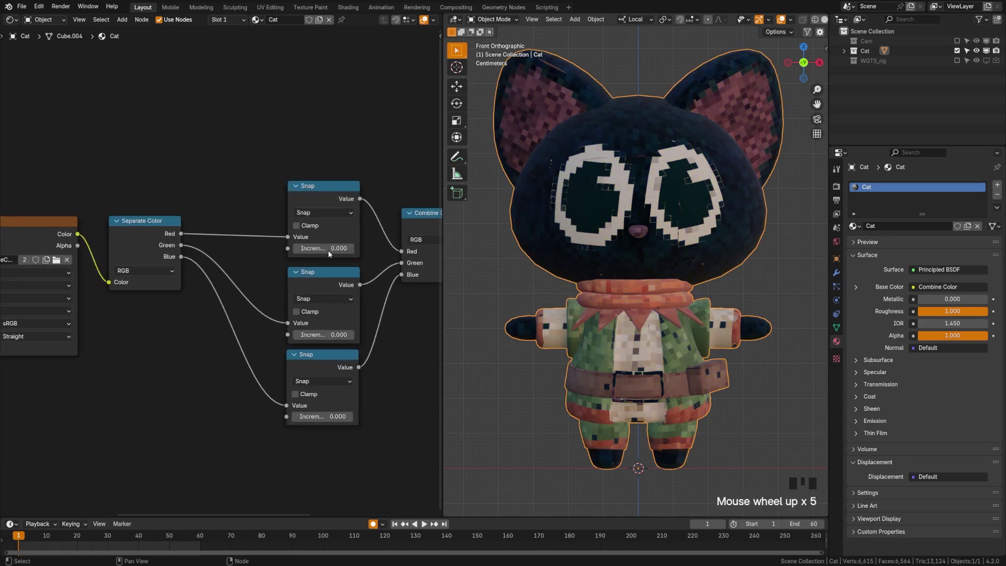
left_click_drag(328, 250, 346, 250)
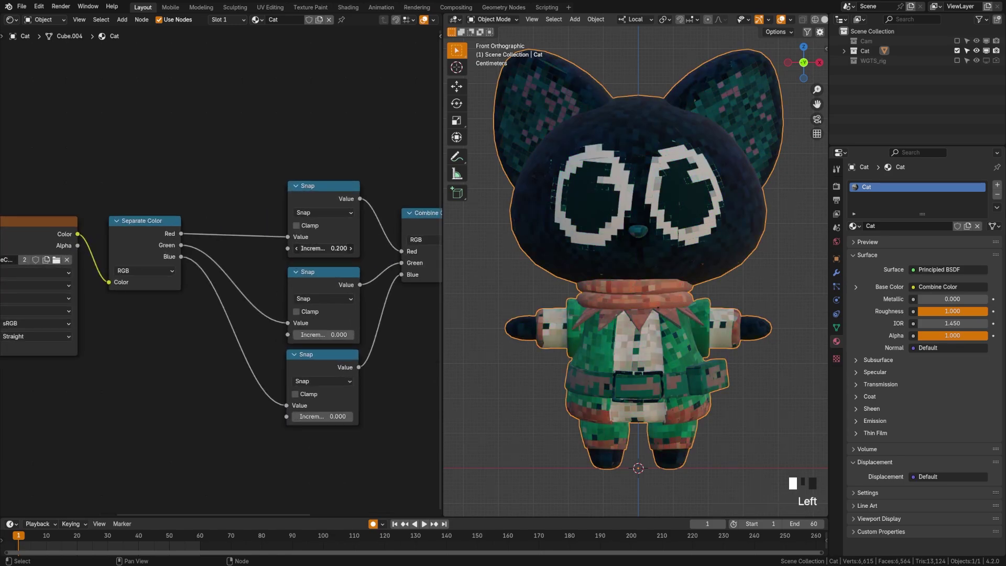
key("ctrl+z")
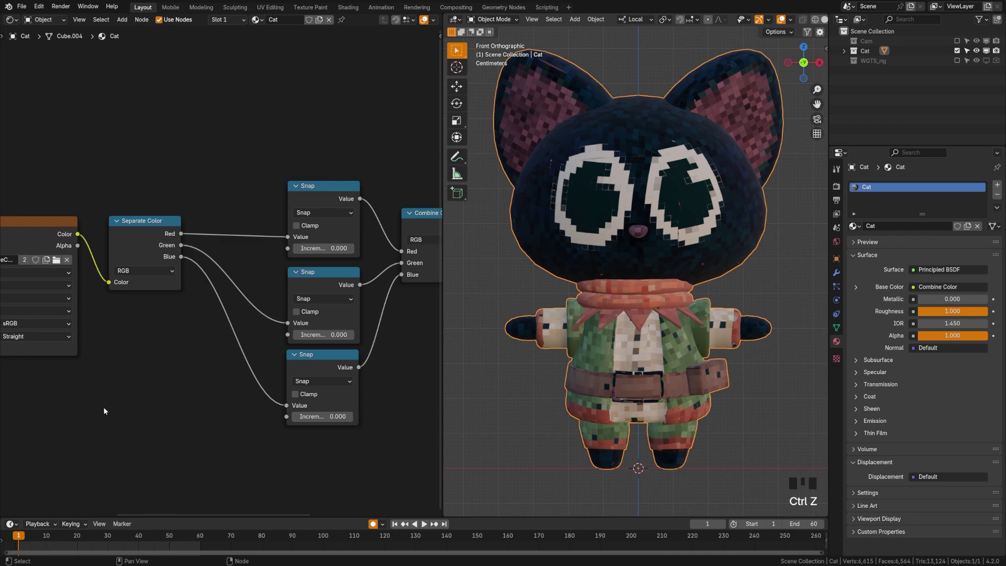
- Add a Math node with the Add operation below the Separate Color node and set its first value to 0
middle_click_drag(104, 411, 207, 360)
key("shift+a")
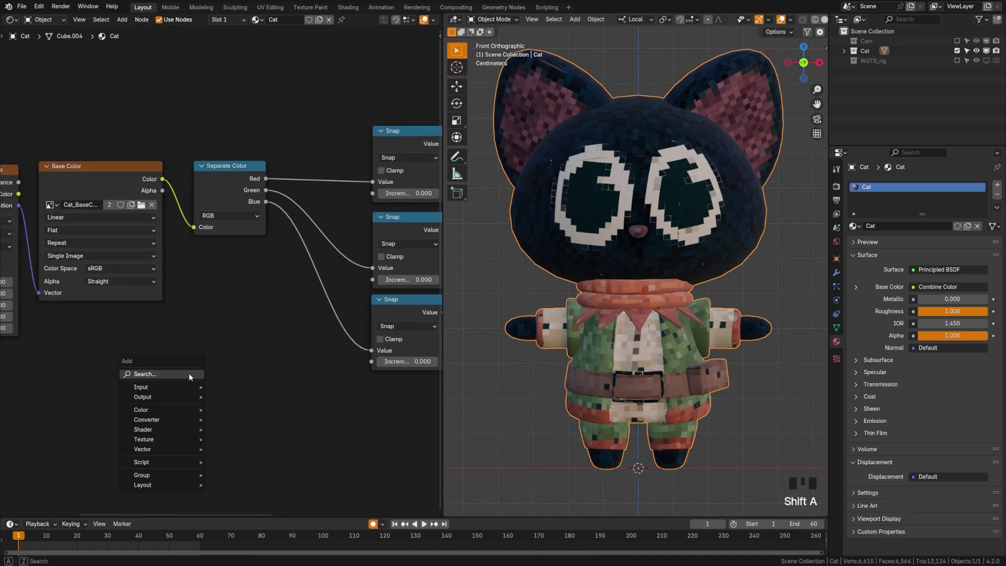
left_click(189, 373)
type("add")
key("Return")
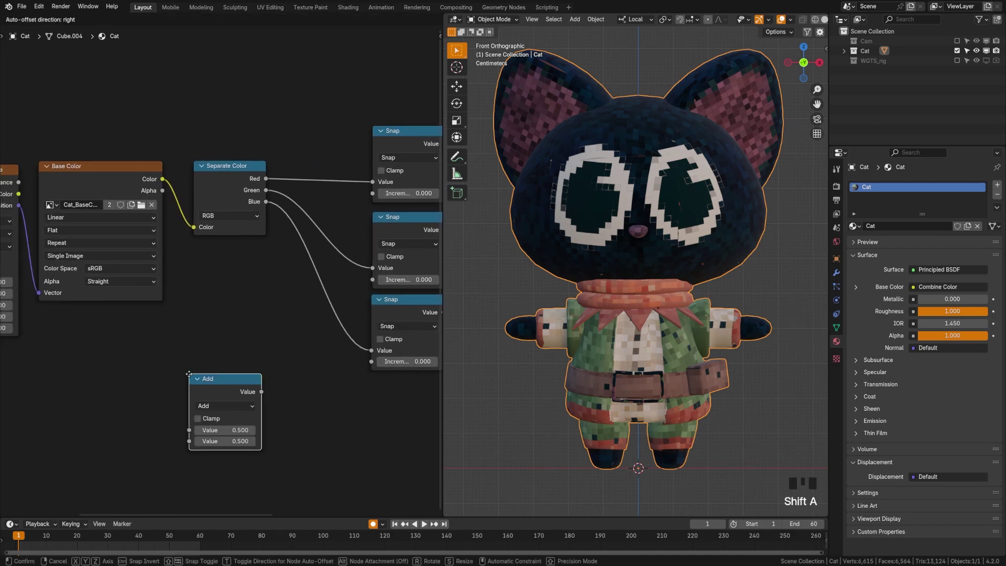
left_click(208, 334)
left_click(247, 404)
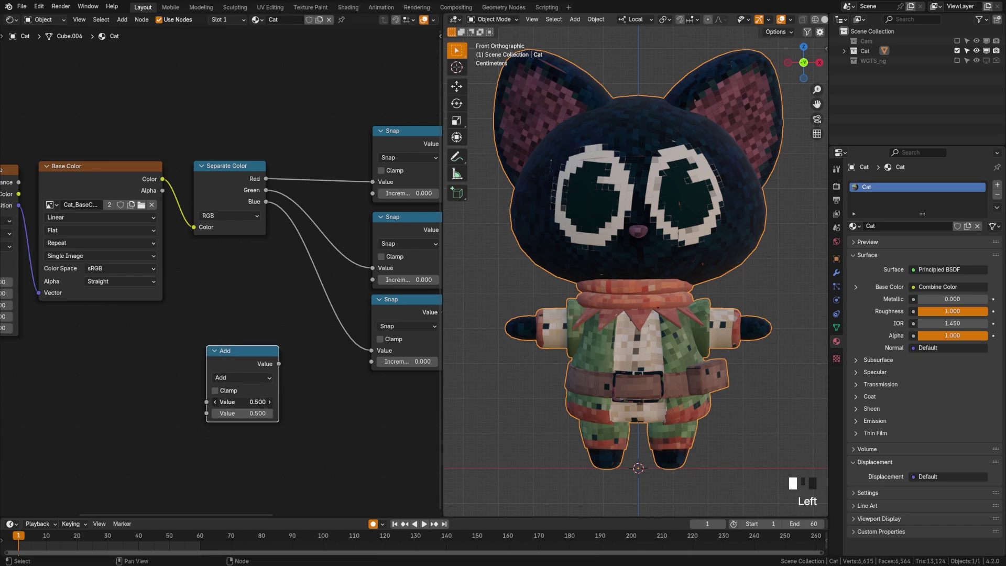
type("0")
key("Return")
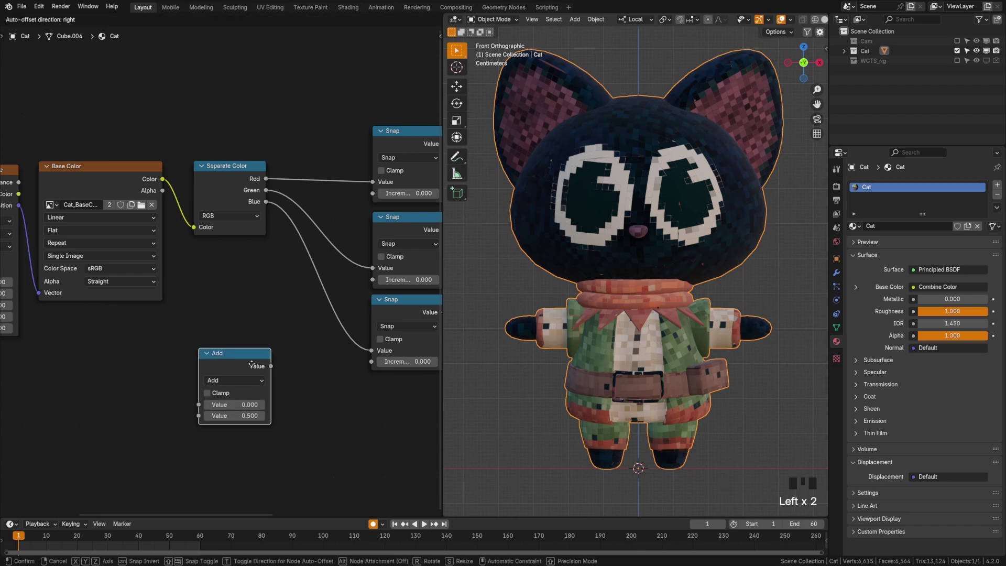
- Link the Add node's output to the Increment inputs of all three Snap nodes and set its second value to 0.050
middle_click_drag(275, 364, 212, 398)
left_click_drag(208, 400, 310, 228)
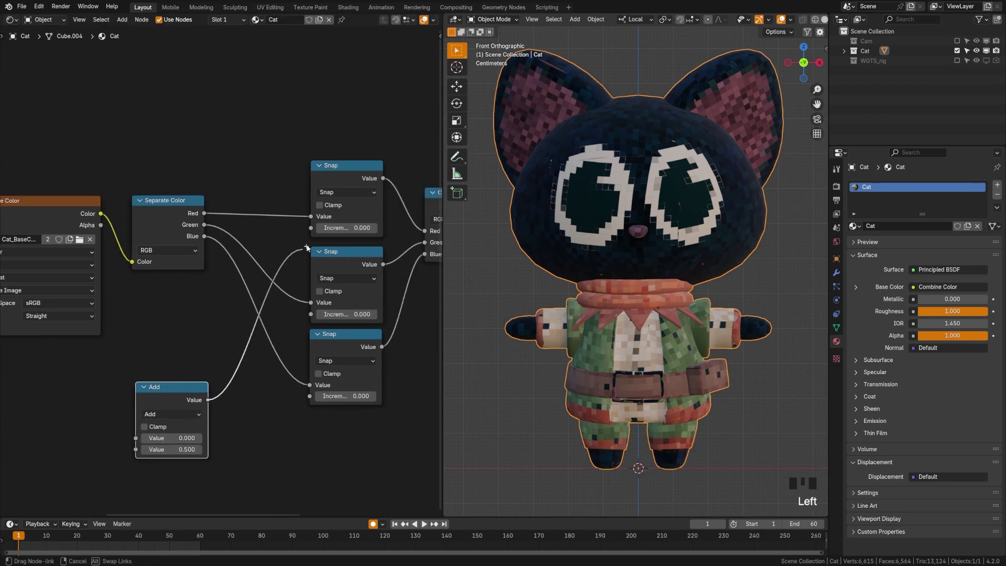
left_click_drag(209, 400, 310, 314)
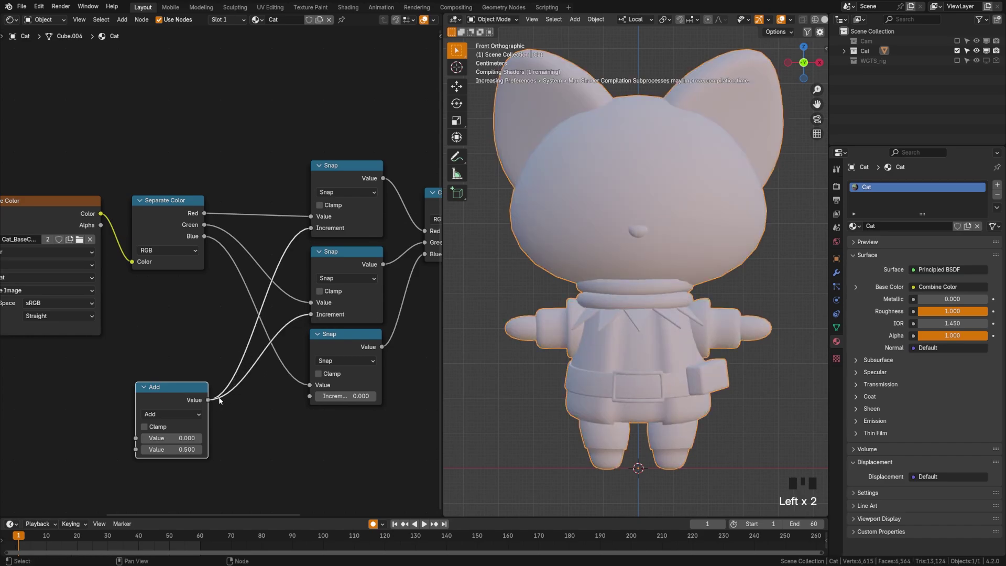
left_click_drag(208, 400, 310, 396)
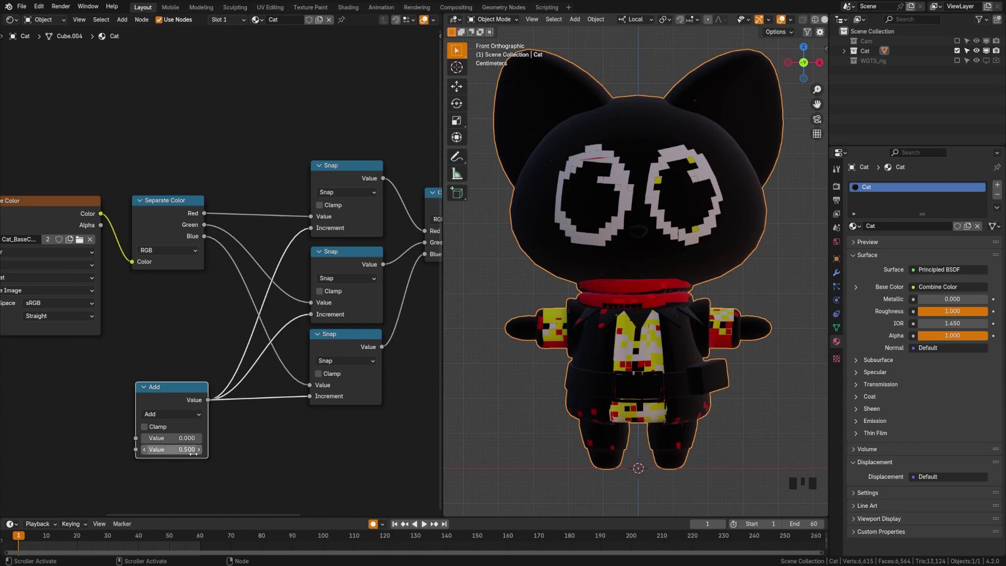
left_click_drag(173, 449, 135, 450, "shift")
- Disconnect the Base Color image from the Voronoi Texture and Separate Color nodes and move it above the chain
scroll(189, 352, "down", 4)
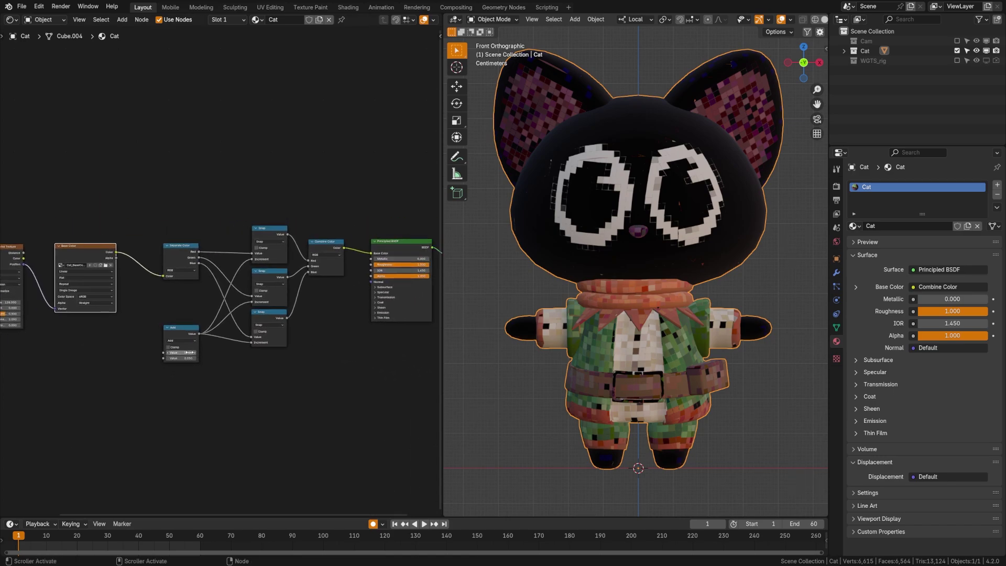
middle_click_drag(189, 352, 313, 341)
scroll(157, 330, "up", 4)
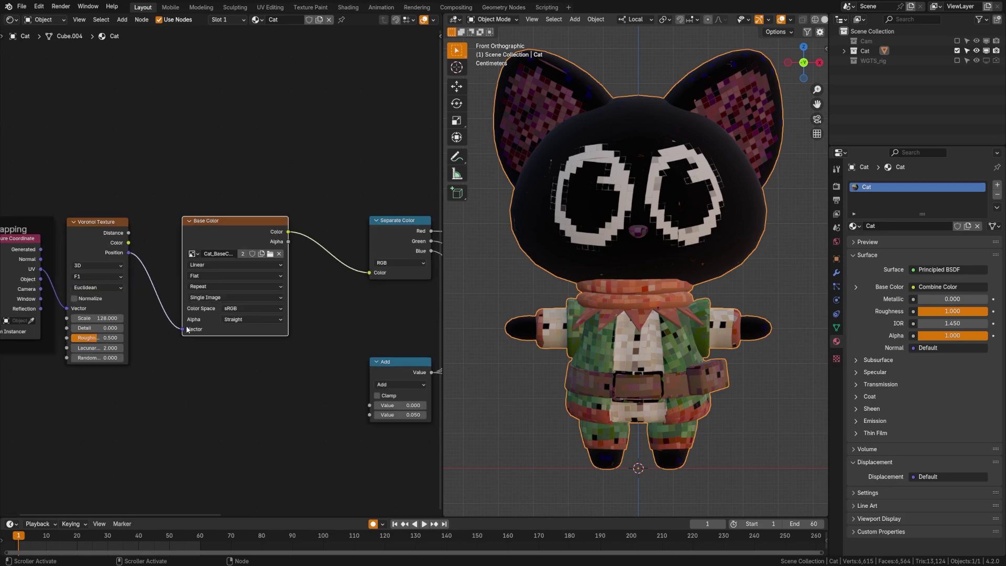
left_click_drag(183, 329, 158, 311)
left_click_drag(370, 272, 322, 285)
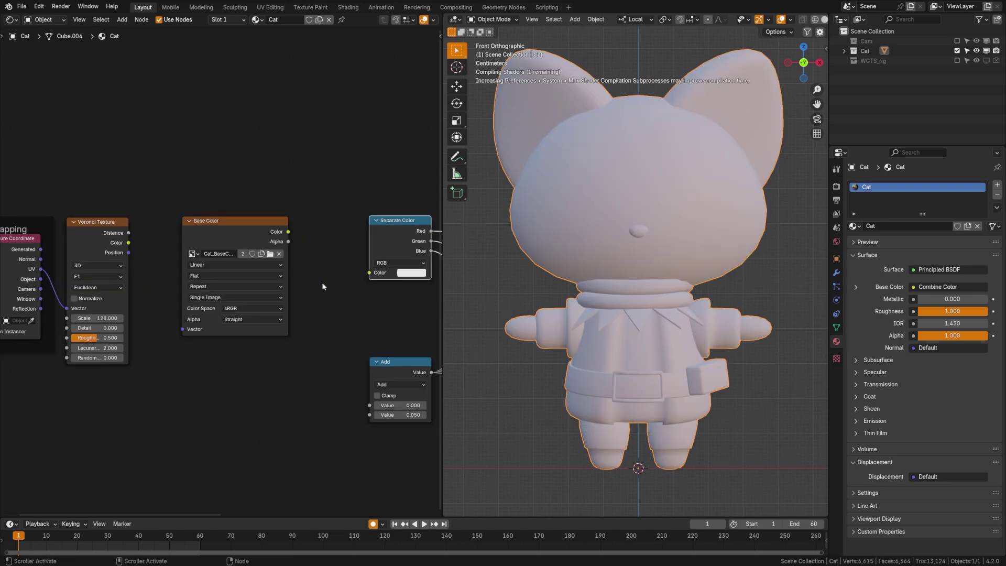
left_click_drag(244, 237, 246, 67)
- Add a Color Ramp node and link it between the Voronoi Texture's Position output and the Separate Color input
middle_click_drag(291, 284, 204, 272)
key("shift+a")
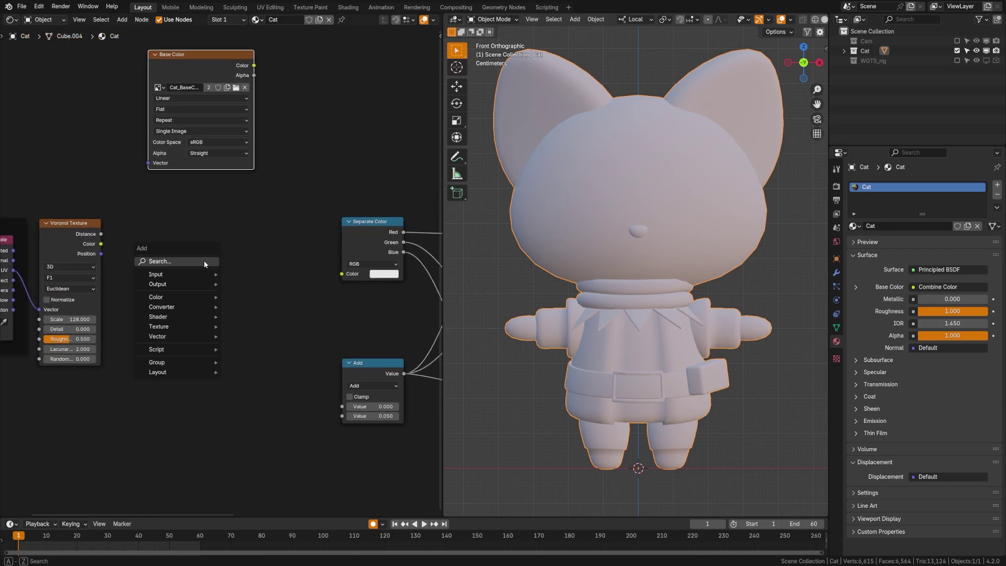
left_click(204, 262)
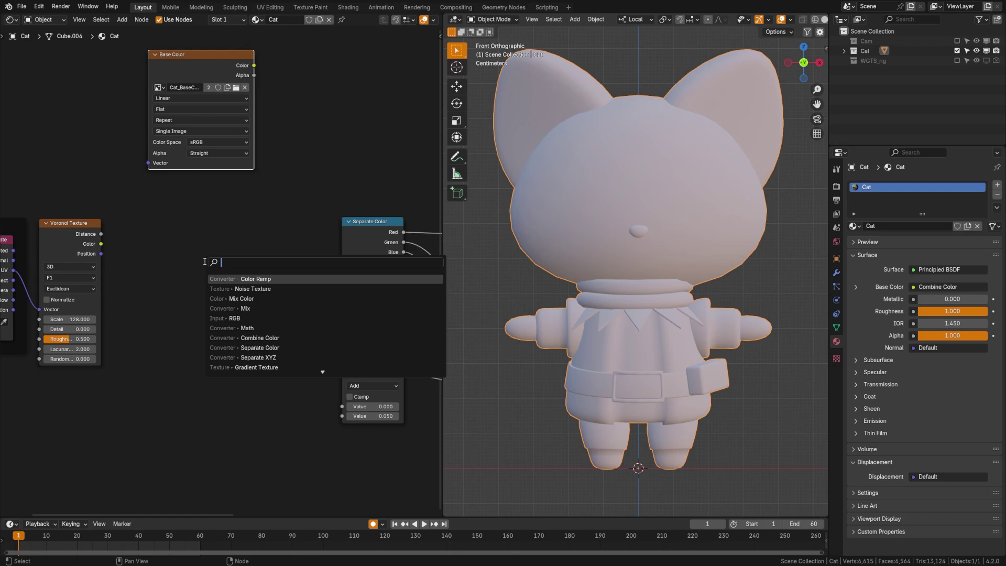
key("Return")
left_click(117, 263)
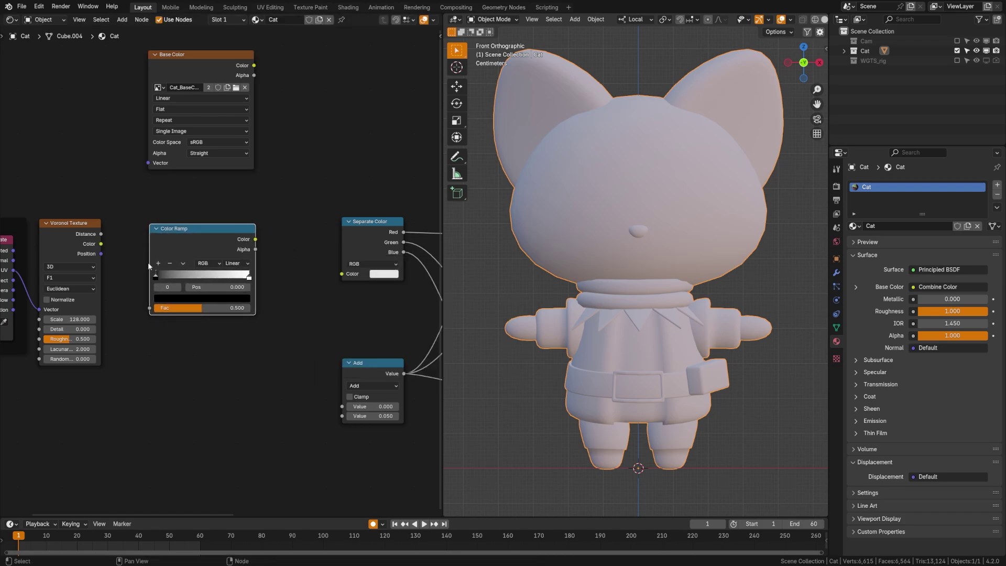
left_click_drag(148, 262, 145, 295)
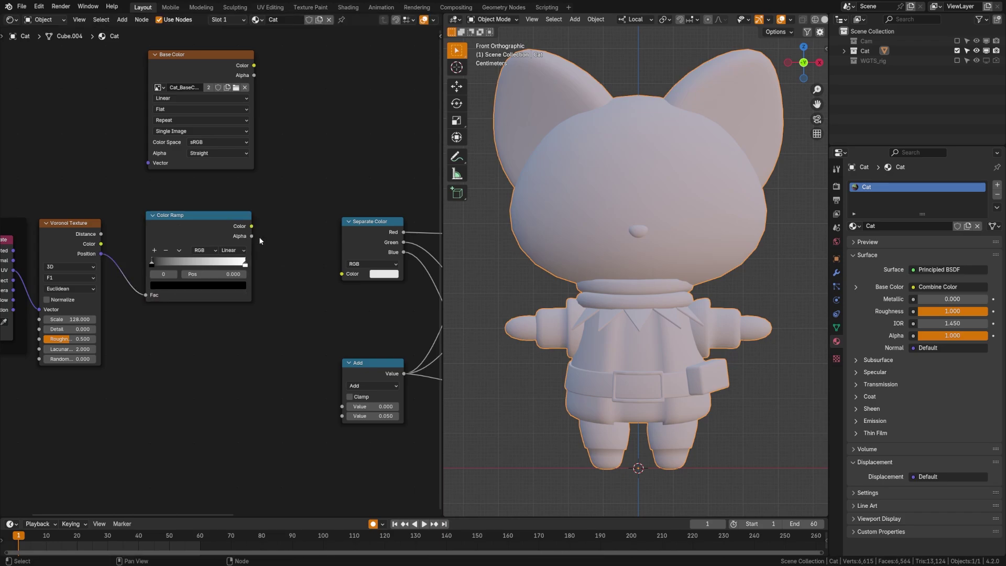
left_click_drag(251, 229, 342, 274)
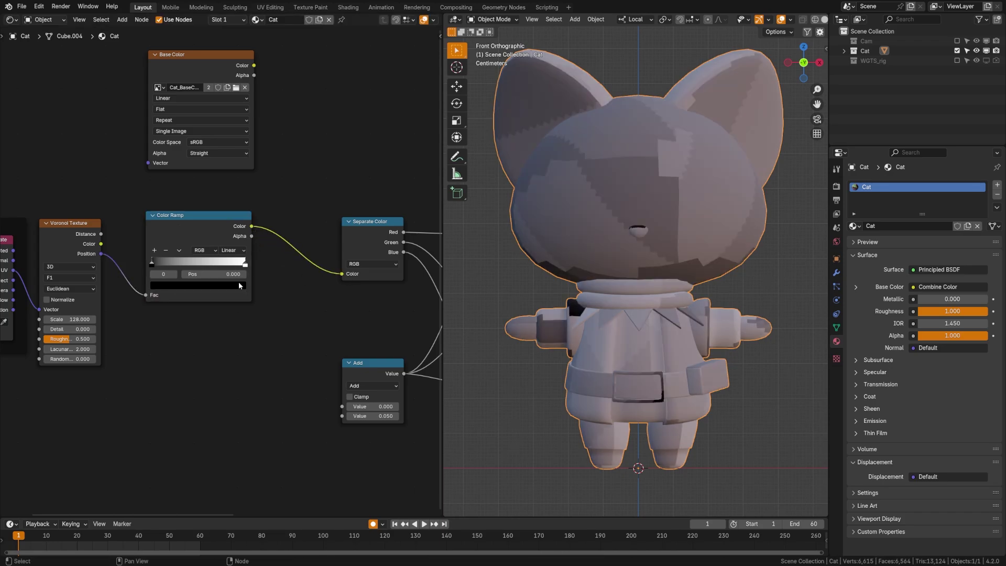
- Feed the Generated texture coordinates into the Voronoi Texture and move the Color Ramp's black stop to position 0.295
middle_click_drag(197, 285, 286, 276)
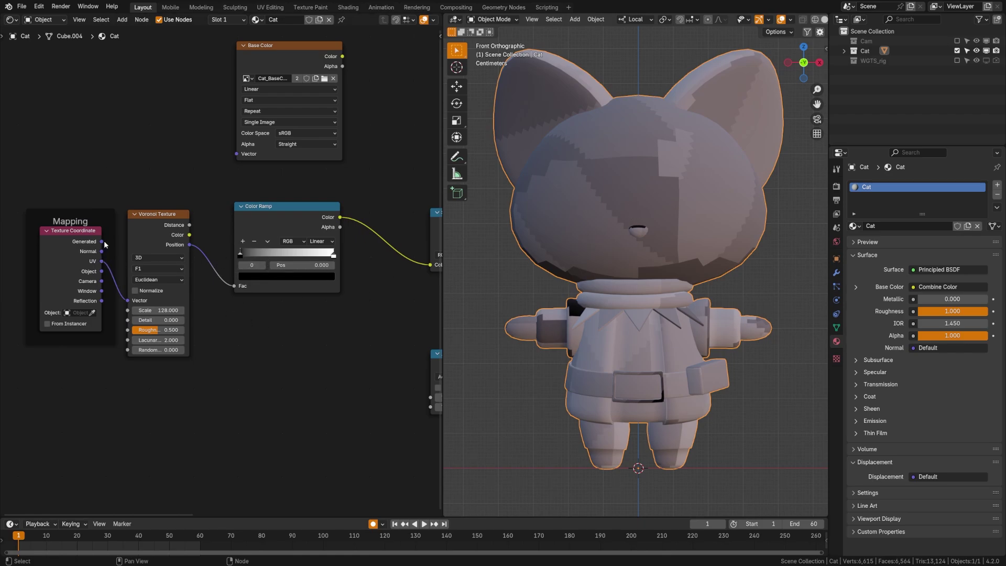
left_click_drag(103, 243, 129, 301)
middle_click_drag(310, 312, 195, 321)
left_click_drag(127, 262, 159, 260)
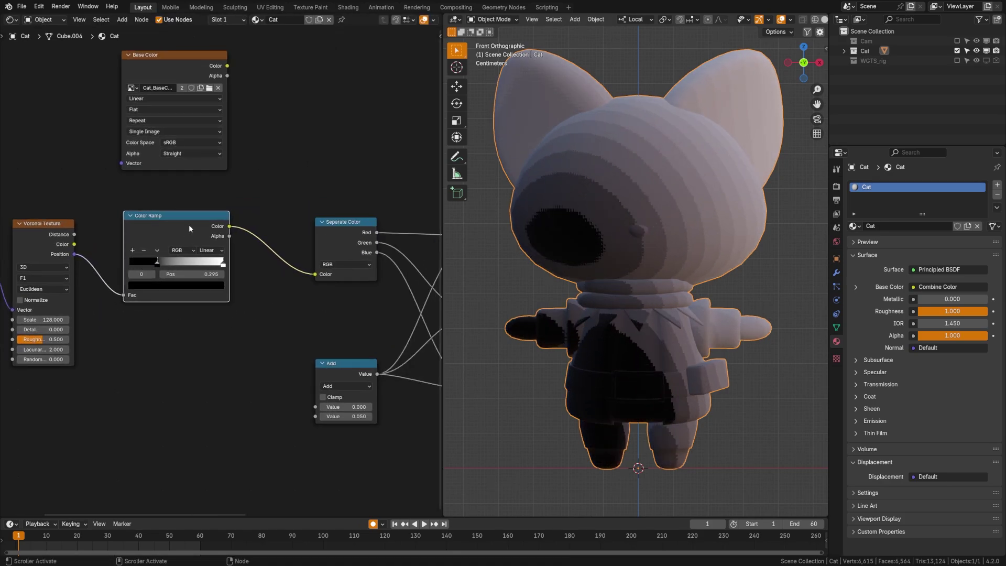
- Add a Mix Color node and insert it on the link between the Color Ramp and the Separate Color node
left_click_drag(189, 225, 172, 233)
key("shift+a")
left_click(144, 360)
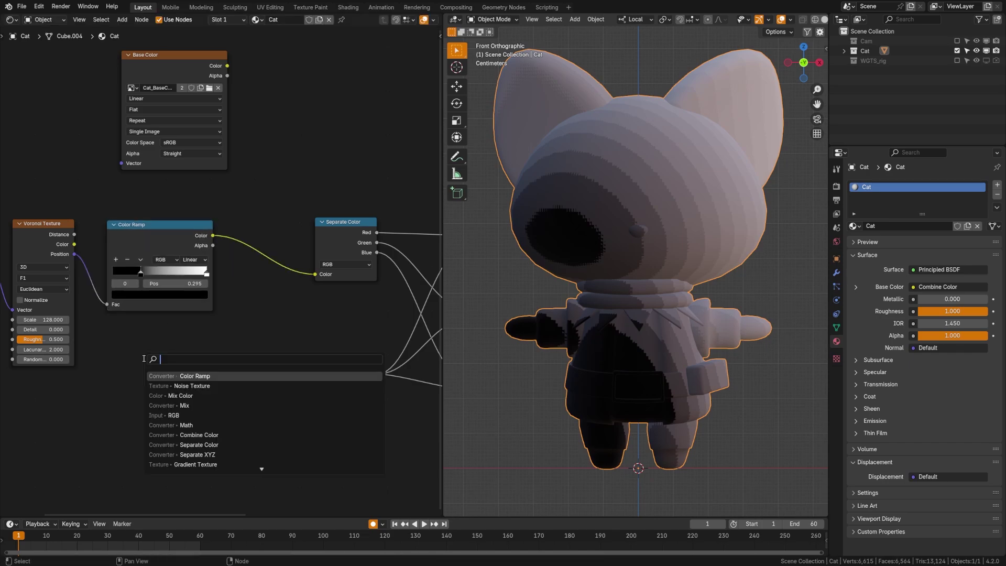
type("mix")
key("Return")
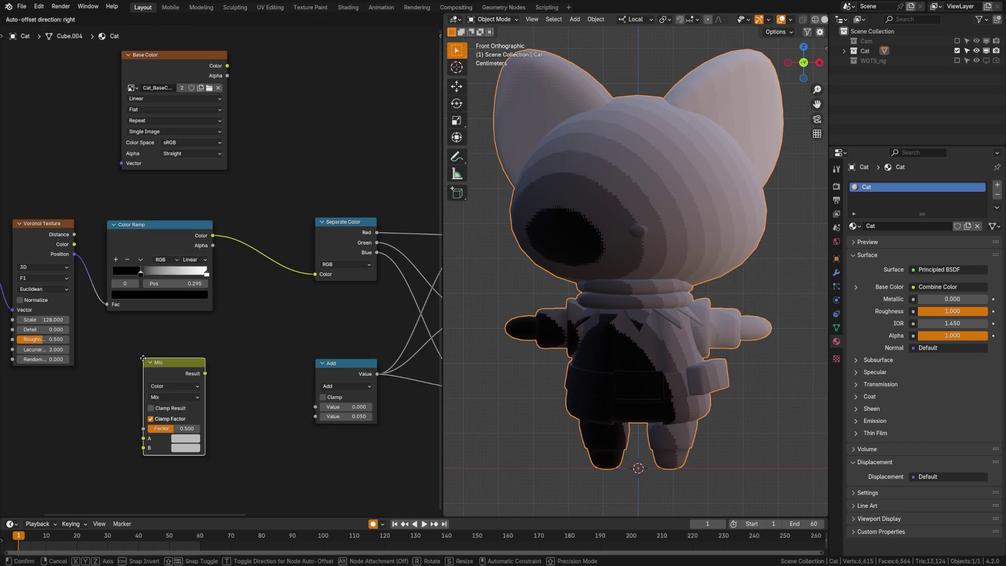
left_click(236, 241)
middle_click_drag(288, 270, 314, 258)
- Set the Mix node's blending mode to Multiply and its factor to 1
left_click(302, 268)
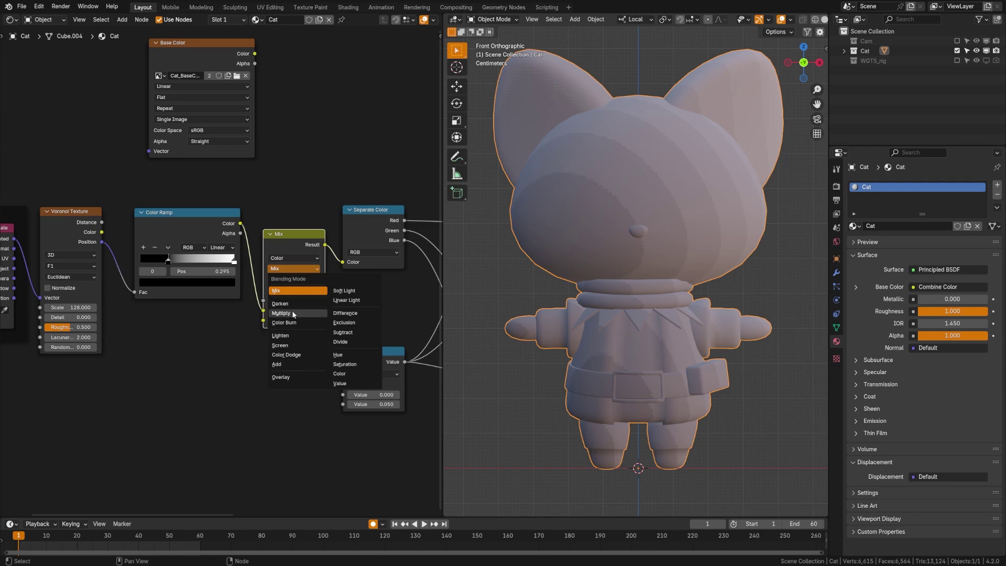
left_click(281, 312)
left_click(294, 300)
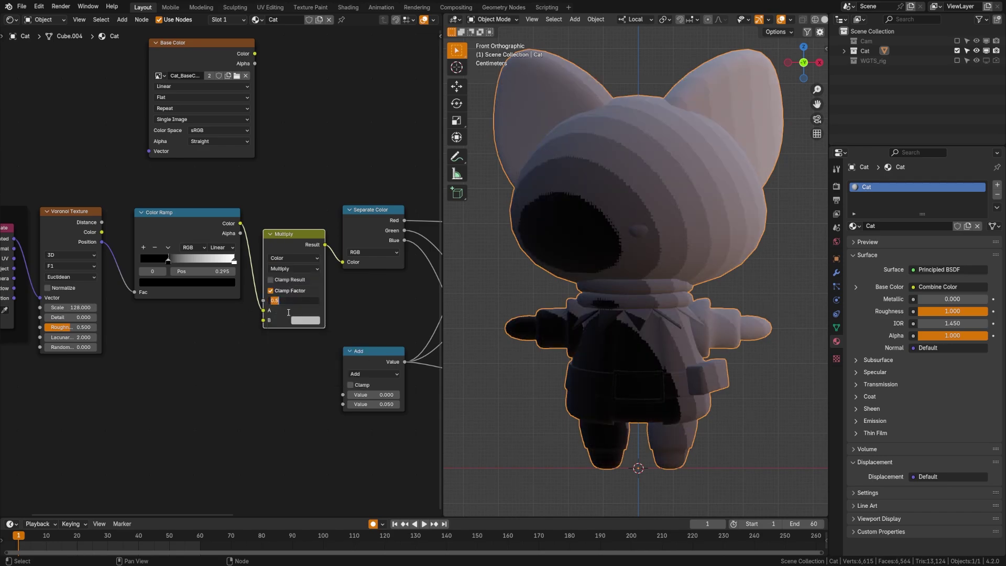
type("1")
key("Return")
- Add a Noise Texture feeding the Multiply node's B input and set its scale to 5.900
left_click_drag(263, 320, 231, 341)
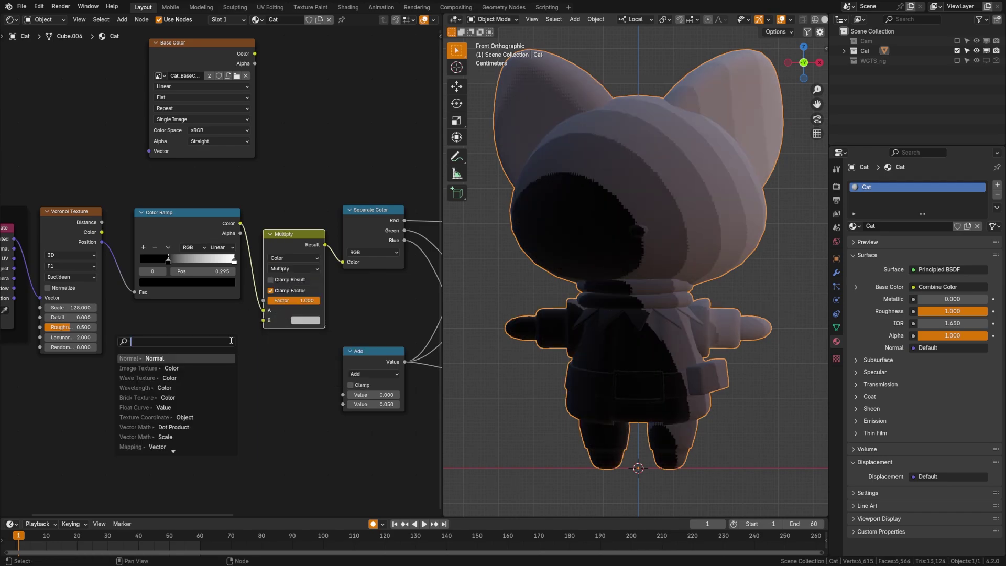
type("noise")
key("Return")
left_click(210, 336)
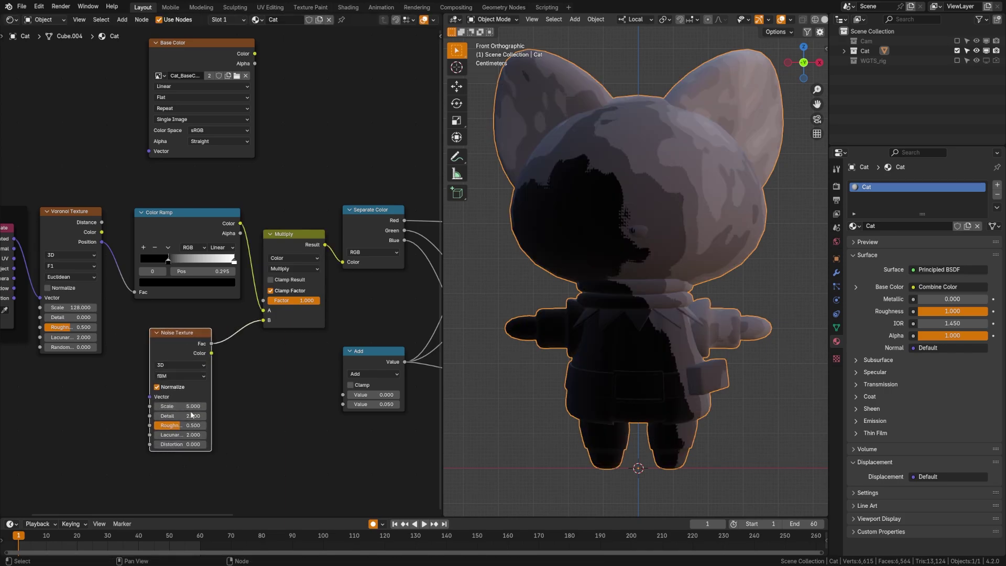
mouse_move(192, 406)
left_mouse_down()
mouse_move(181, 406)
mouse_move(223, 406)
left_mouse_up()
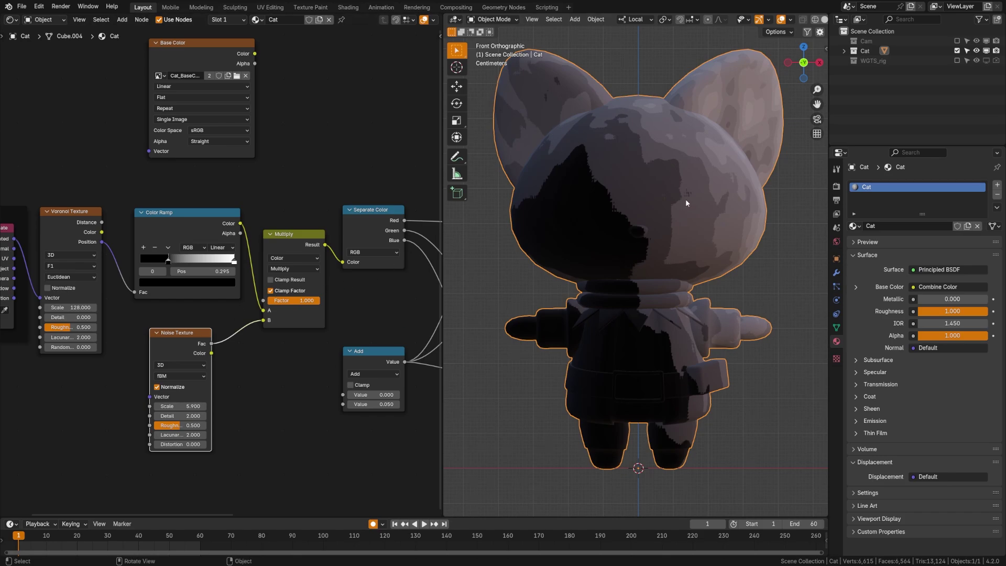
- Combine the Mapping frame with its Texture Coordinate node and the Voronoi Texture into a node group
scroll(244, 410, "down", 2)
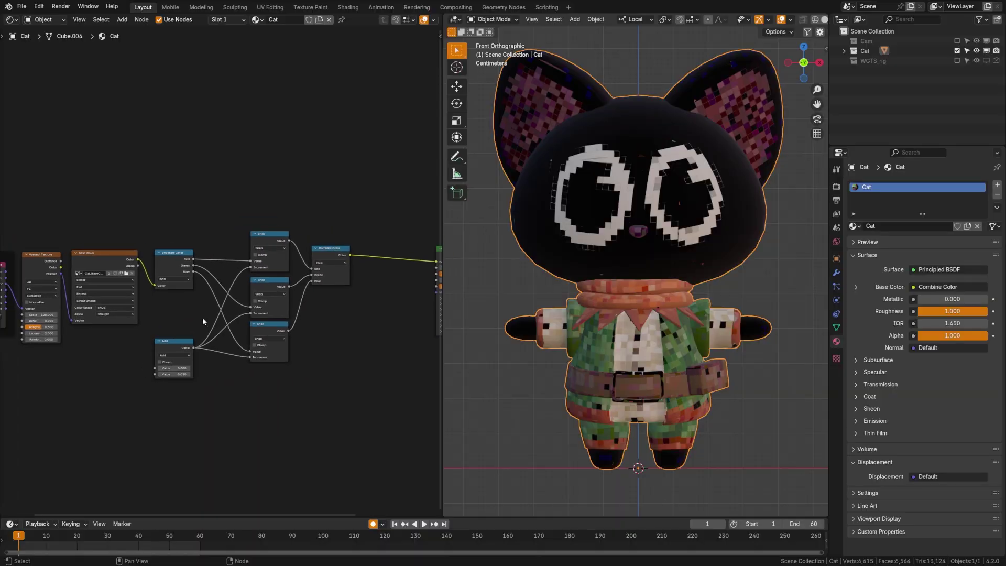
scroll(202, 318, "down", 3)
middle_click_drag(151, 320, 215, 327)
scroll(208, 326, "up", 4)
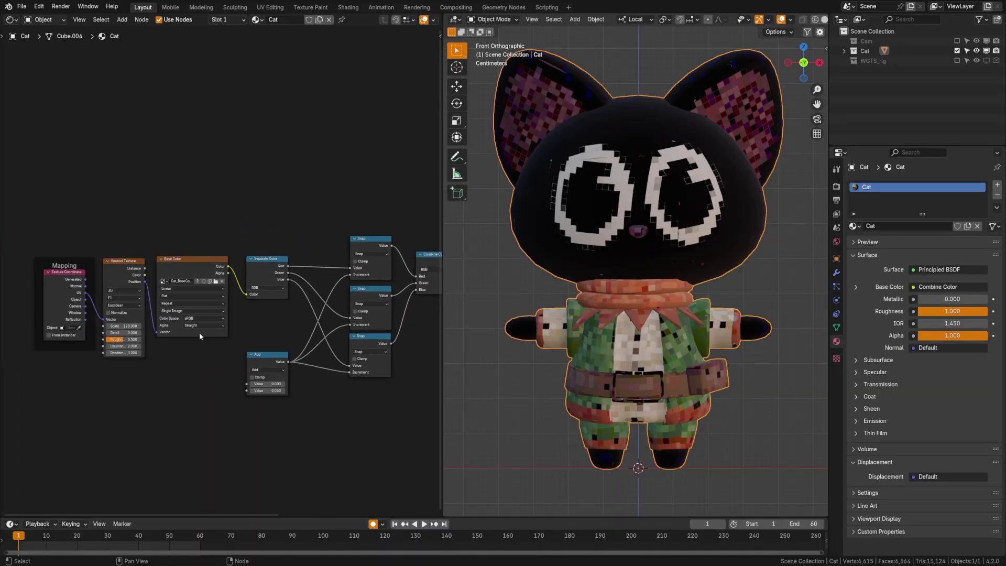
middle_click_drag(299, 360, 206, 357)
middle_click_drag(129, 345, 316, 355)
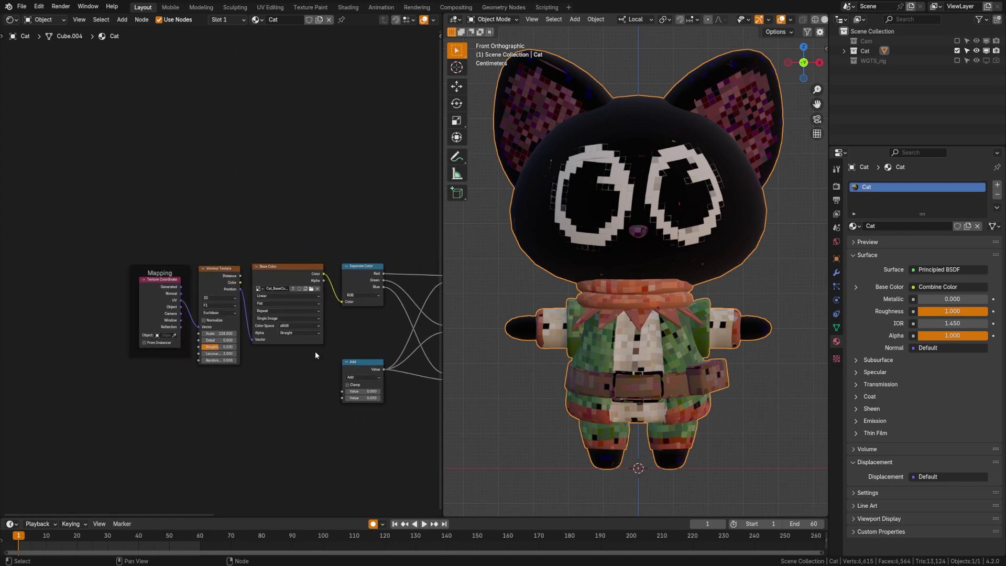
left_click_drag(91, 235, 218, 374)
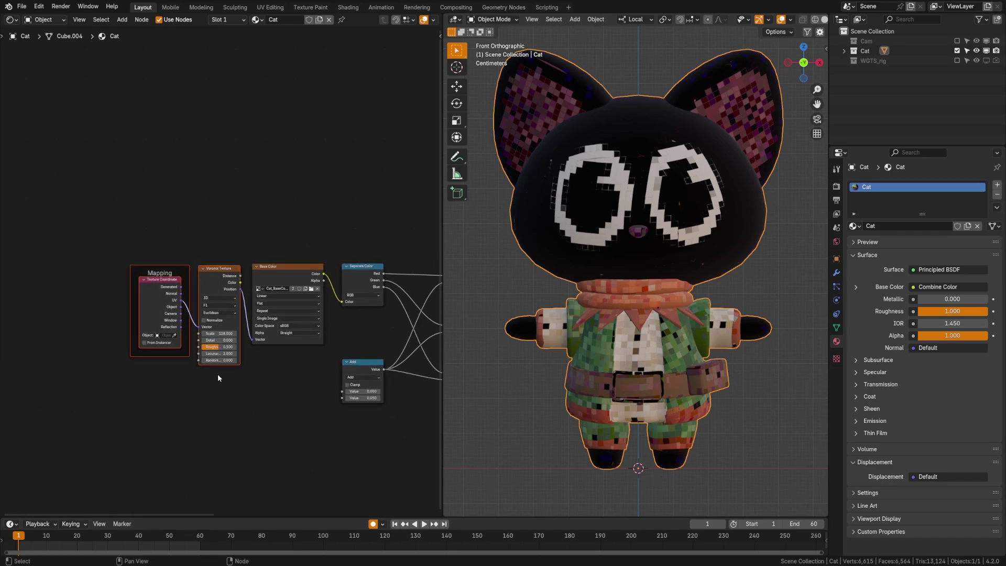
key("ctrl+g")
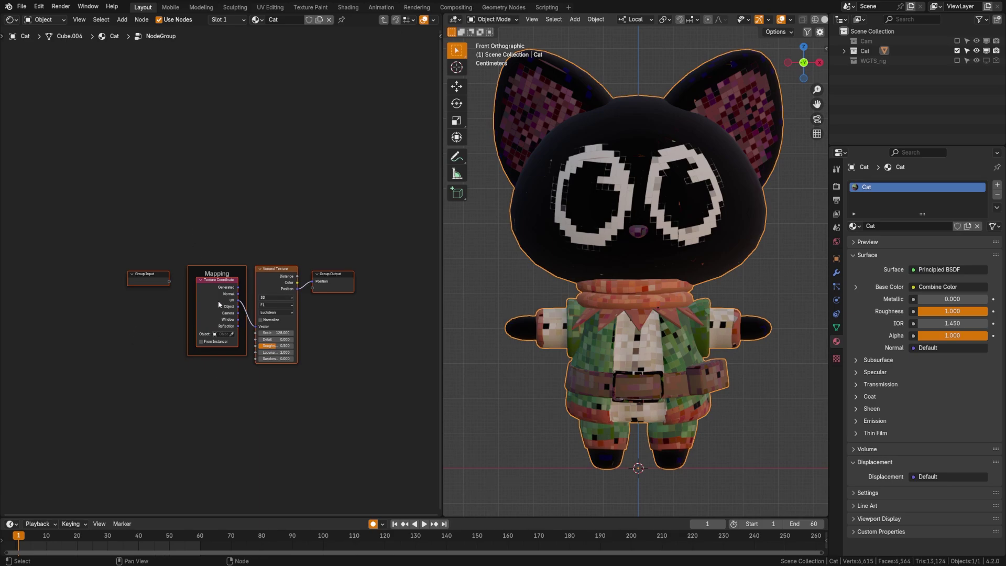
- Expose the Voronoi Texture's Scale as an input of the node group by linking it to the Group Input node
scroll(218, 304, "up", 3)
middle_click_drag(285, 315, 149, 303)
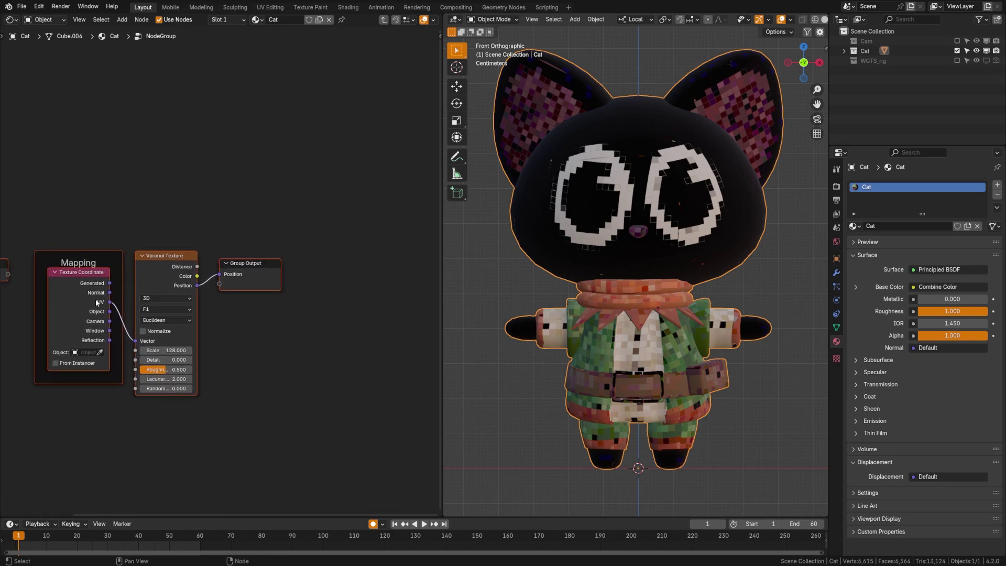
scroll(149, 304, "up", 3)
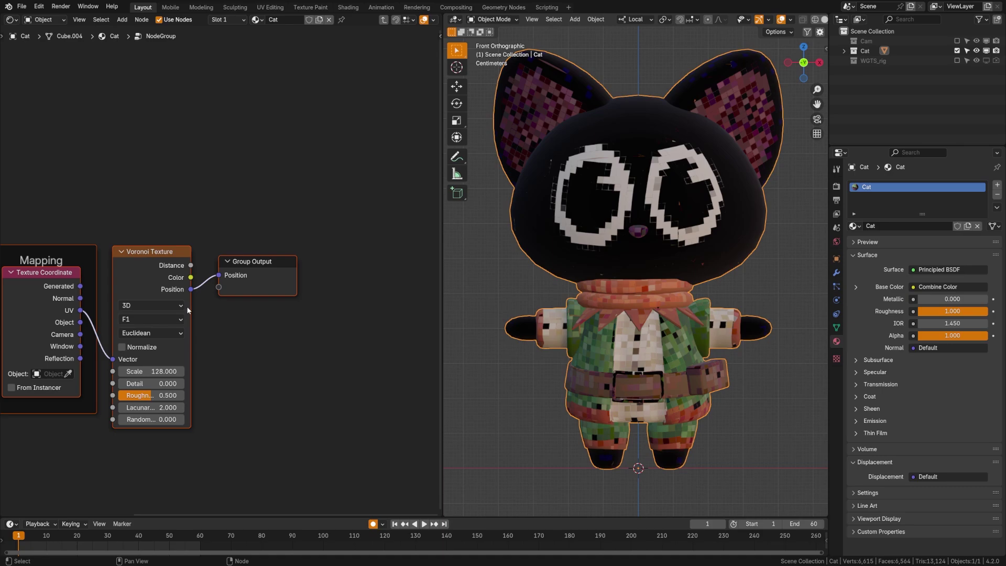
middle_click_drag(84, 334, 241, 339)
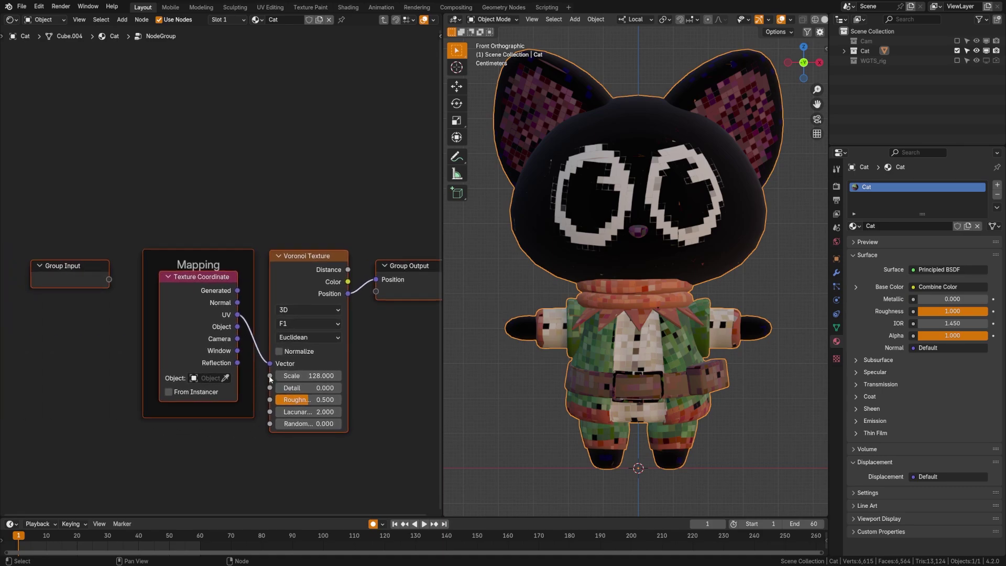
left_click_drag(270, 376, 109, 279)
mouse_move(91, 276)
left_mouse_down()
mouse_move(86, 298)
mouse_move(96, 290)
mouse_move(83, 284)
left_mouse_up()
- Rename the group's Position output to Pixelation and its Scale input to Resolution
key("n")
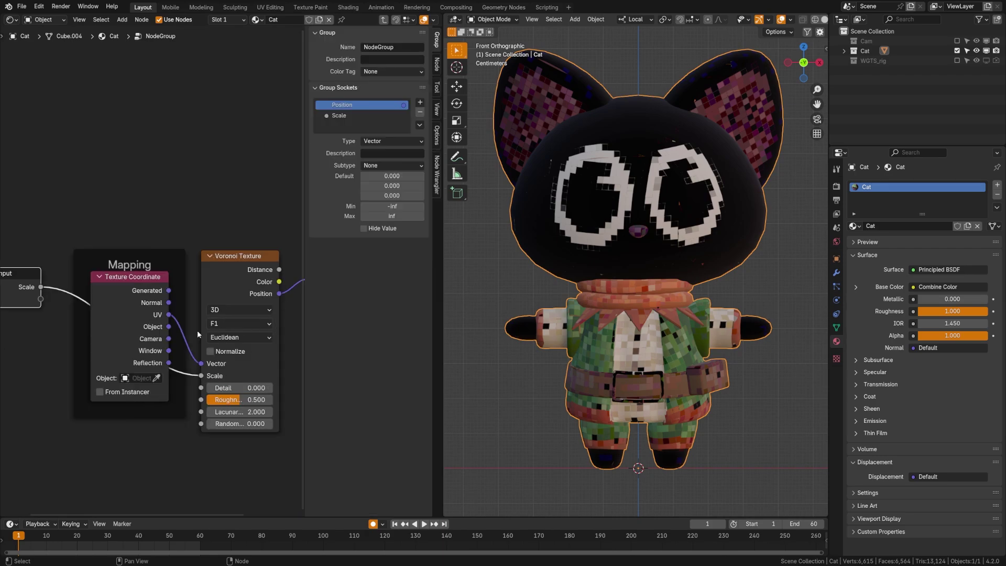
scroll(198, 335, "down", 2)
left_click(437, 136)
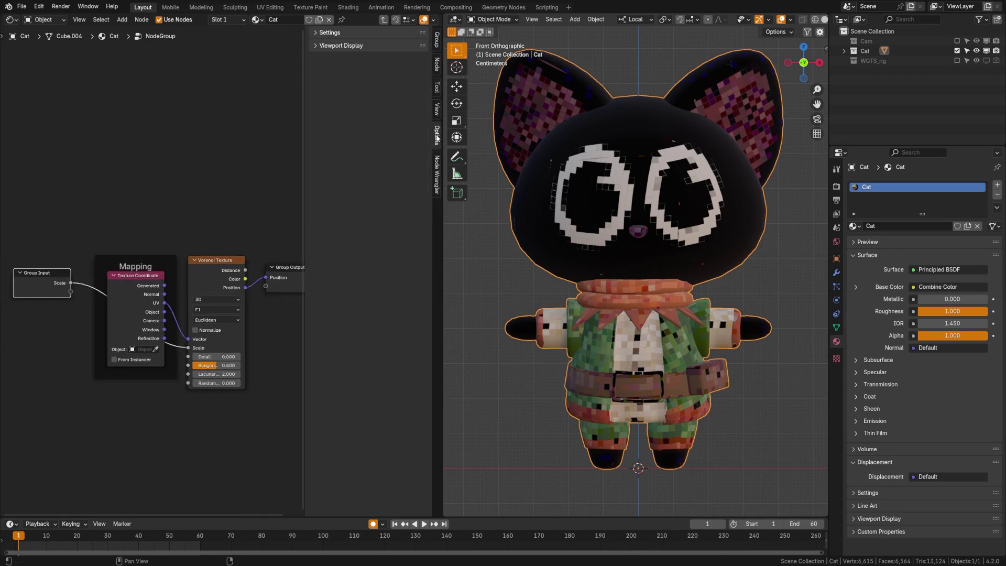
left_click(436, 73)
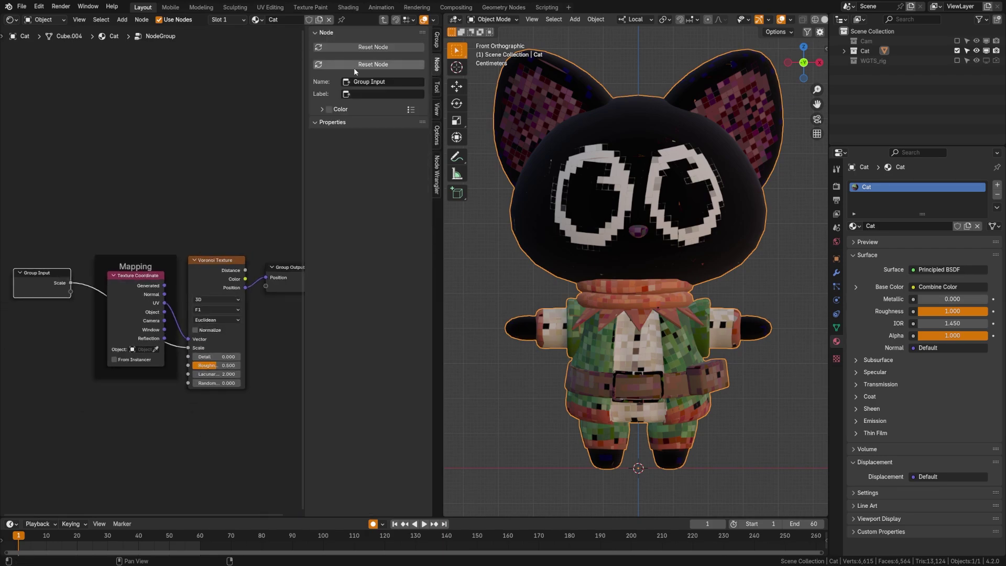
left_click(437, 39)
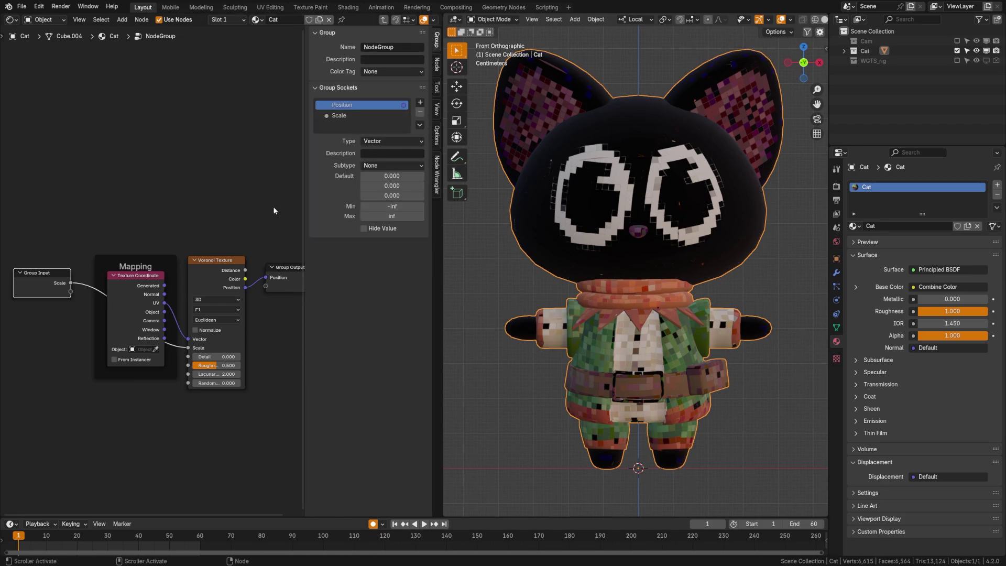
double_click(345, 106)
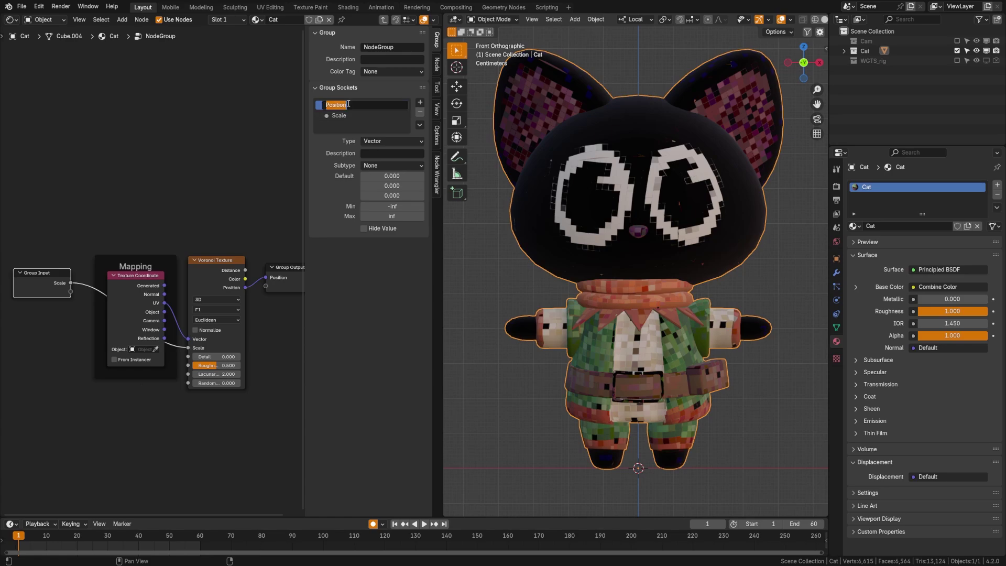
type("Pixelation")
key("Return")
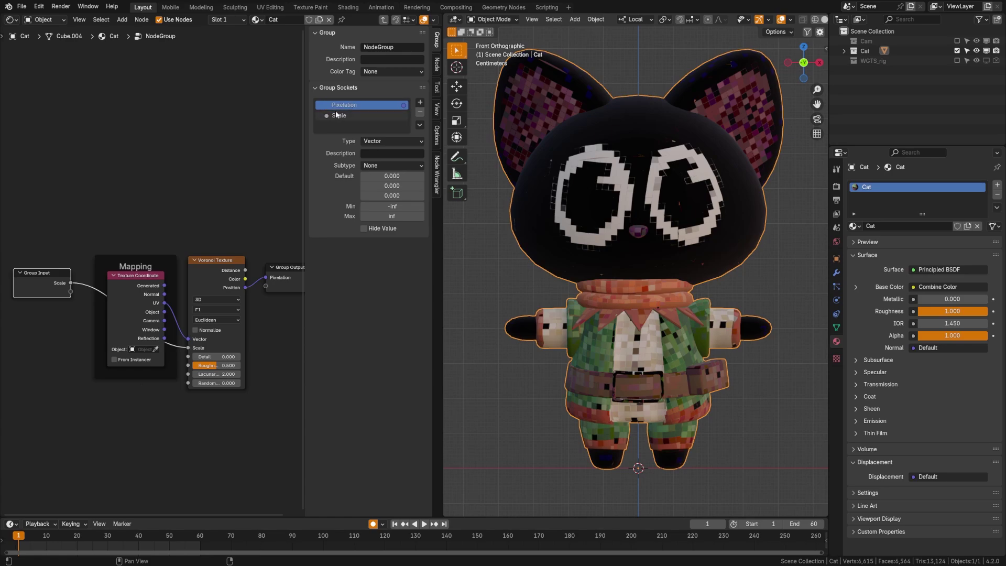
double_click(337, 115)
type("REsolution")
key("Return")
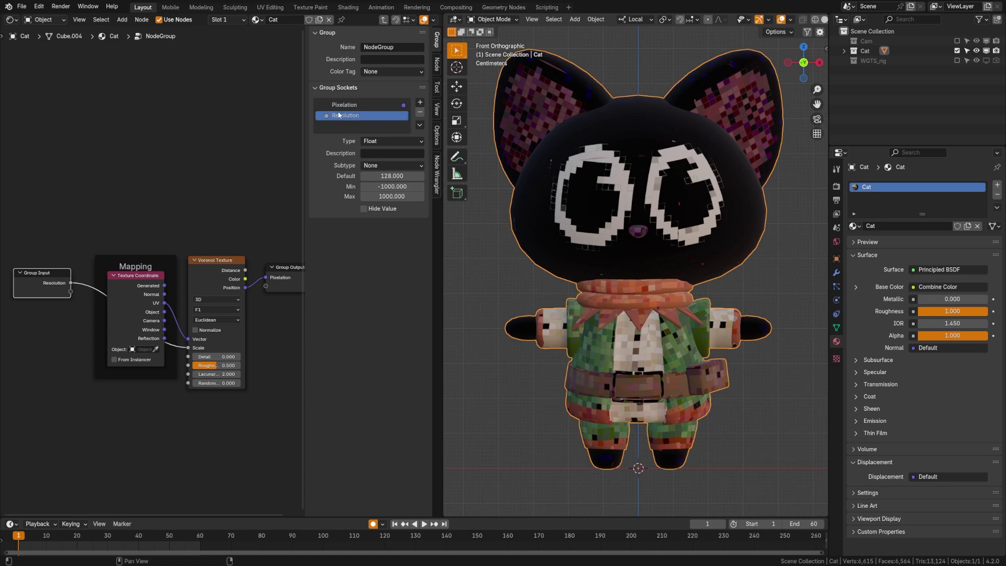
- Return to the main material node tree and rename the new node group to Pixelation
scroll(182, 322, "up", 2)
middle_click_drag(303, 349, 234, 346)
scroll(228, 372, "down", 4)
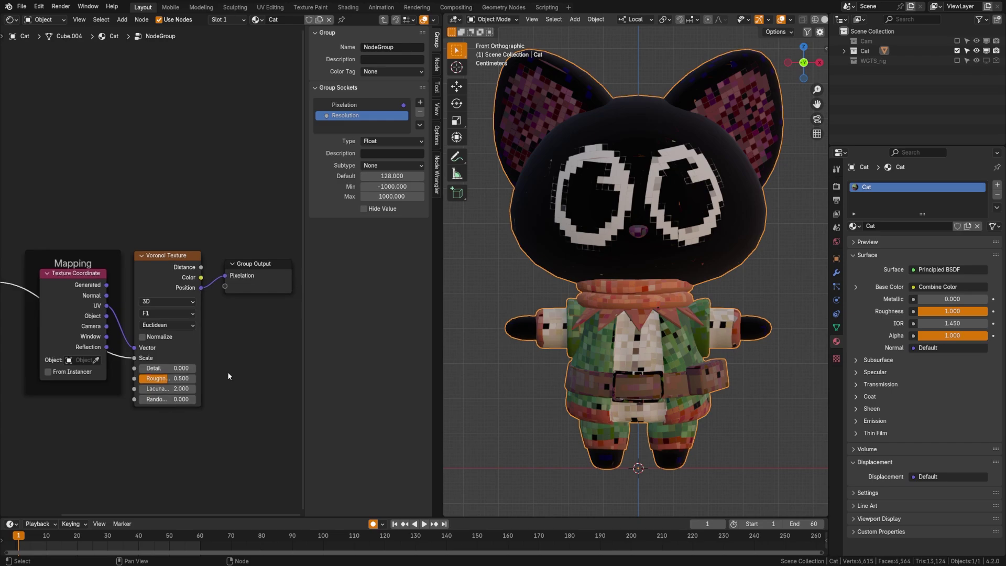
key("Tab")
left_click_drag(98, 273, 116, 316)
double_click(127, 335)
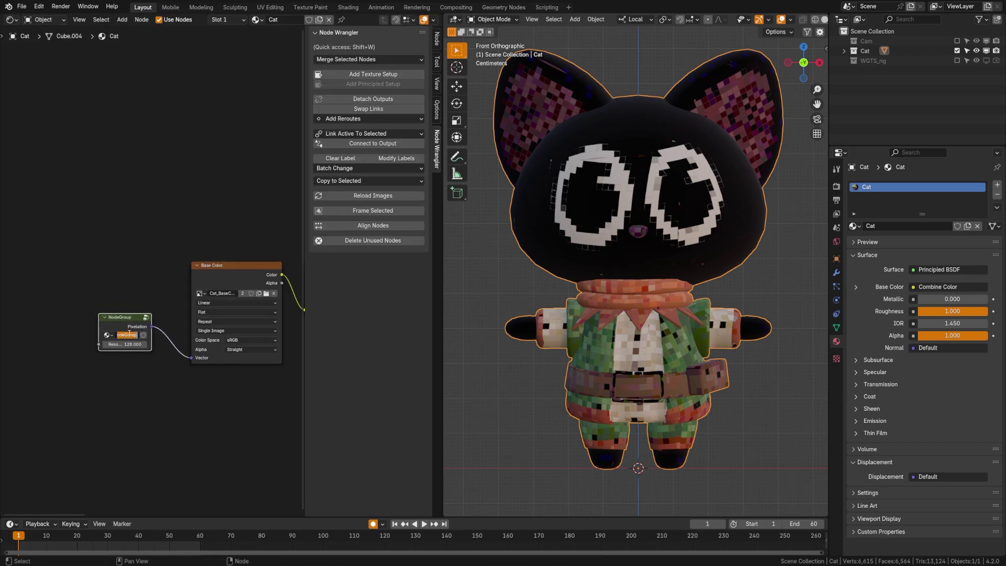
type("Pixelation")
left_click_drag(97, 329, 82, 329)
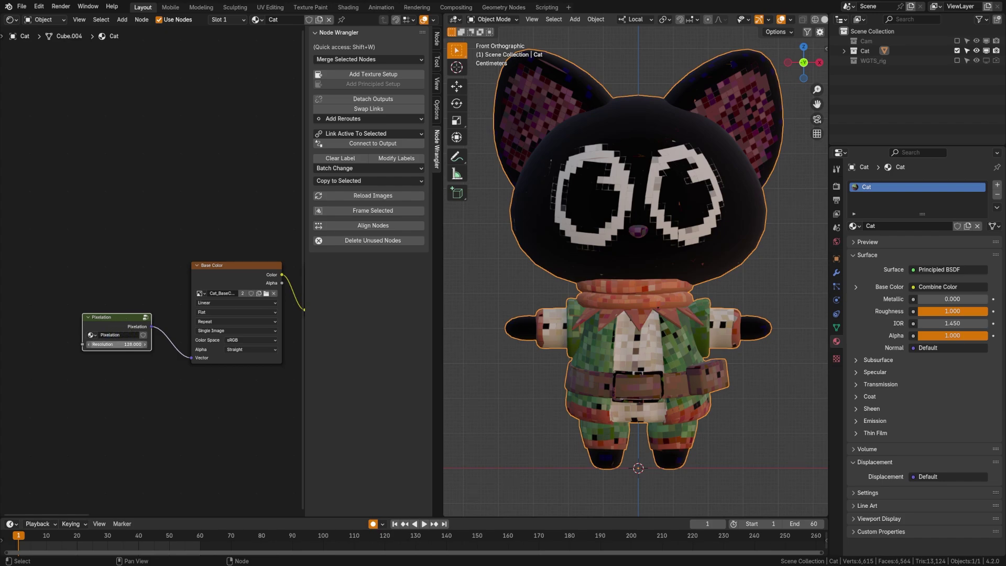
key("ctrl+z")
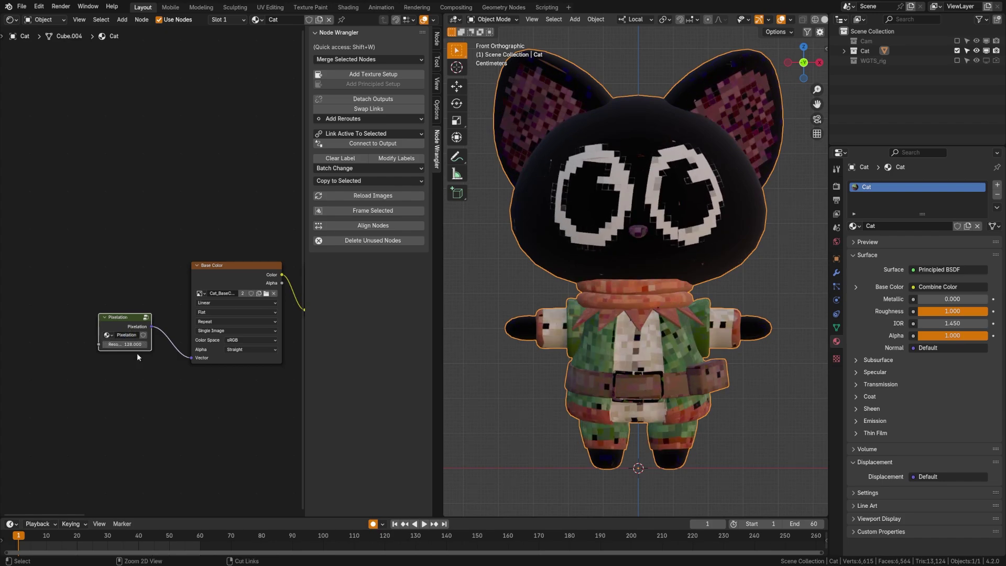
- Move the Separate Color, Add, Snap and Combine Color nodes away from the Base Color image and combine them into a node group
middle_click_drag(162, 378, 6, 371)
scroll(222, 354, "down", 5)
middle_click_drag(222, 355, 114, 359)
scroll(131, 356, "down", 3)
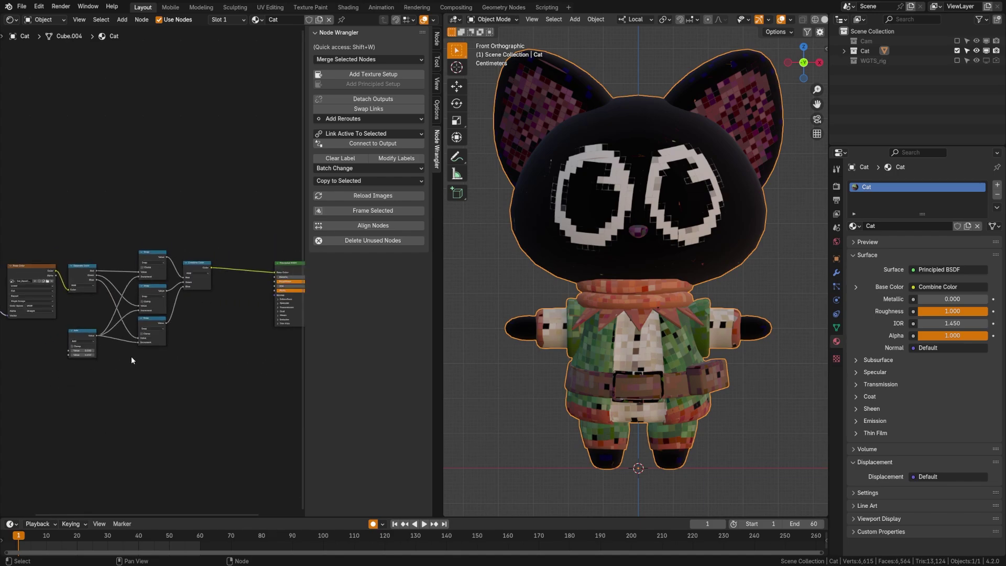
middle_click_drag(180, 314, 143, 320)
left_click_drag(36, 236, 169, 369)
key("g")
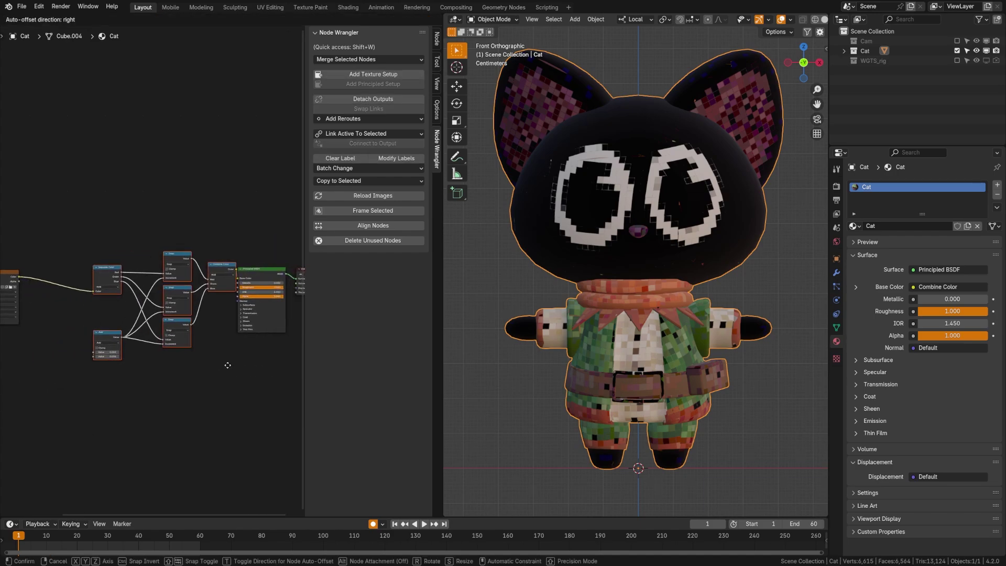
left_click(205, 369)
left_click_drag(68, 221, 205, 371)
key("ctrl+g")
- Expose the Add node's second value as a group input by linking it to the Group Input node
scroll(84, 264, "up", 3)
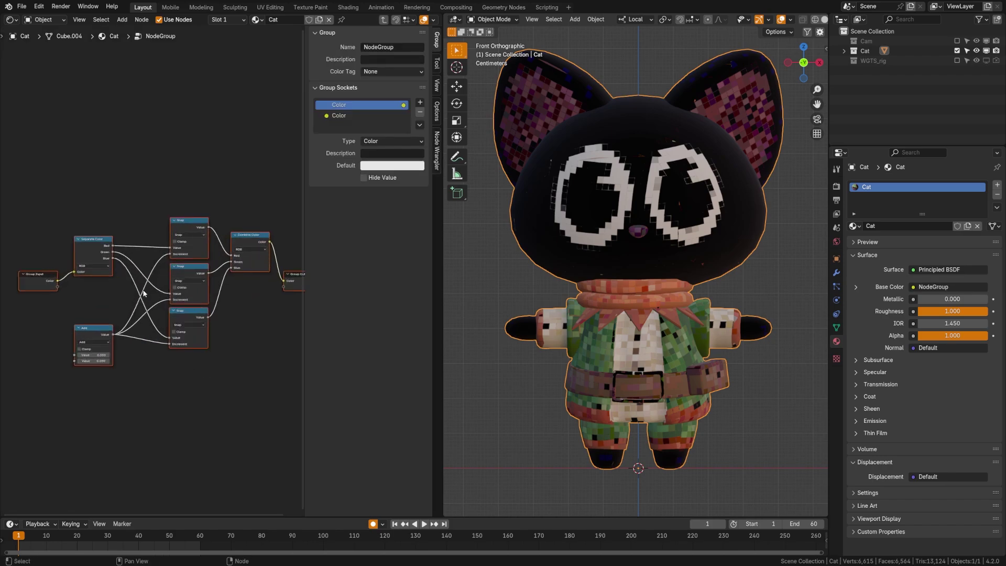
left_click_drag(52, 286, 34, 279)
left_click_drag(136, 371, 143, 339)
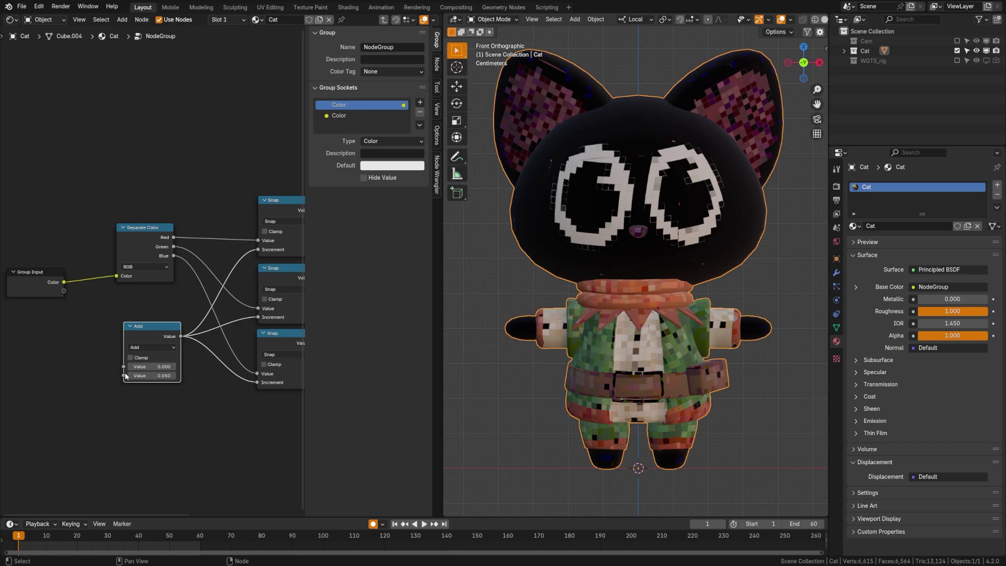
left_click_drag(125, 376, 63, 292)
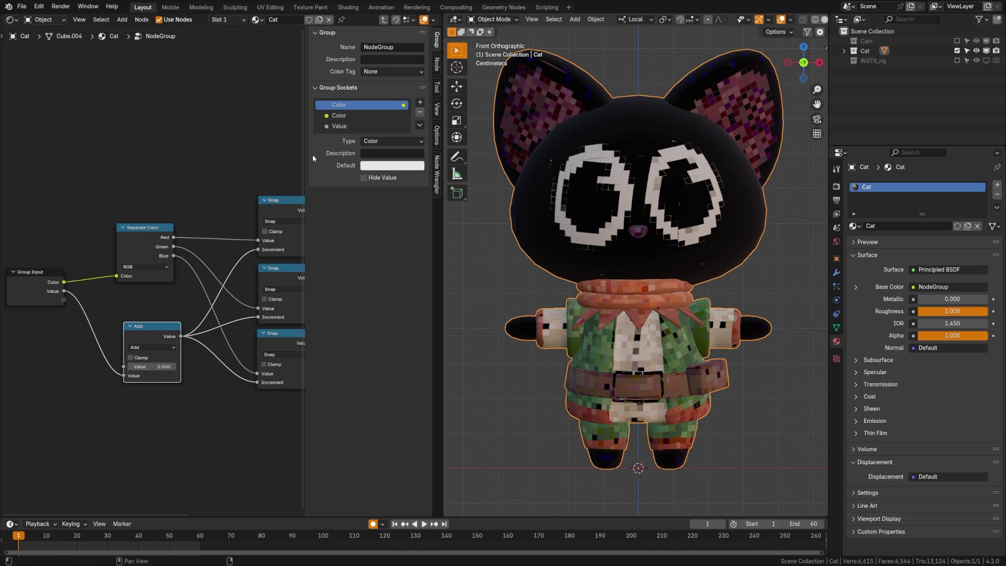
- Rename the group's new Value input to Color Limitation and return to the main material node tree
double_click(345, 126)
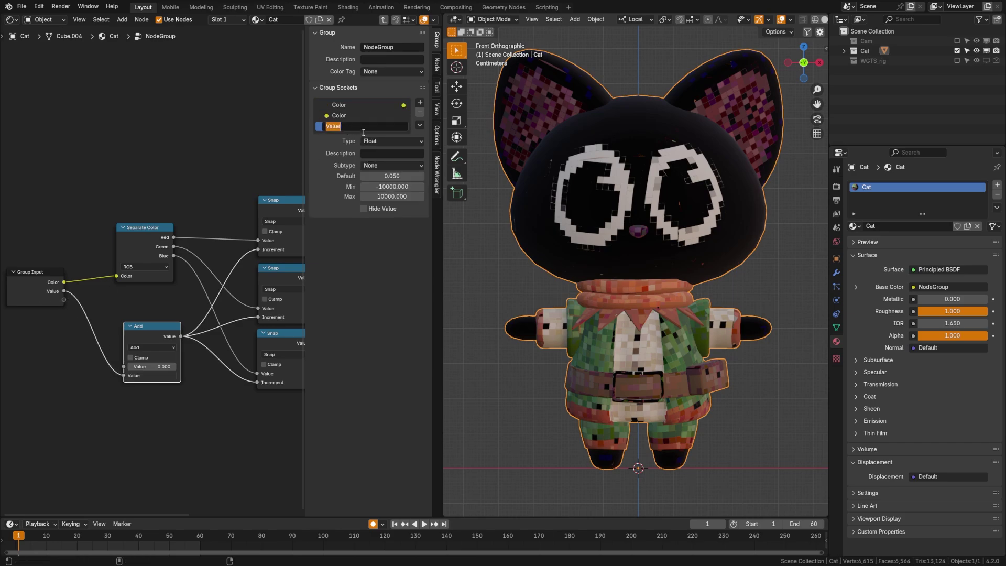
type("Color Limitation")
left_click(219, 242)
key("Tab")
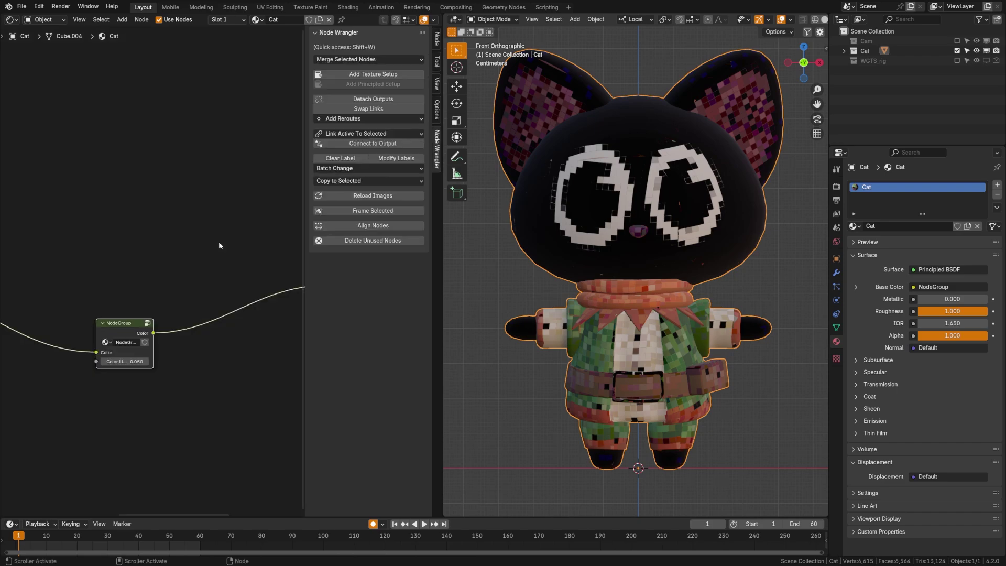
- Move the Pixelation group node closer to the Base Color image node
scroll(165, 293, "down", 10)
middle_click_drag(95, 288, 203, 289)
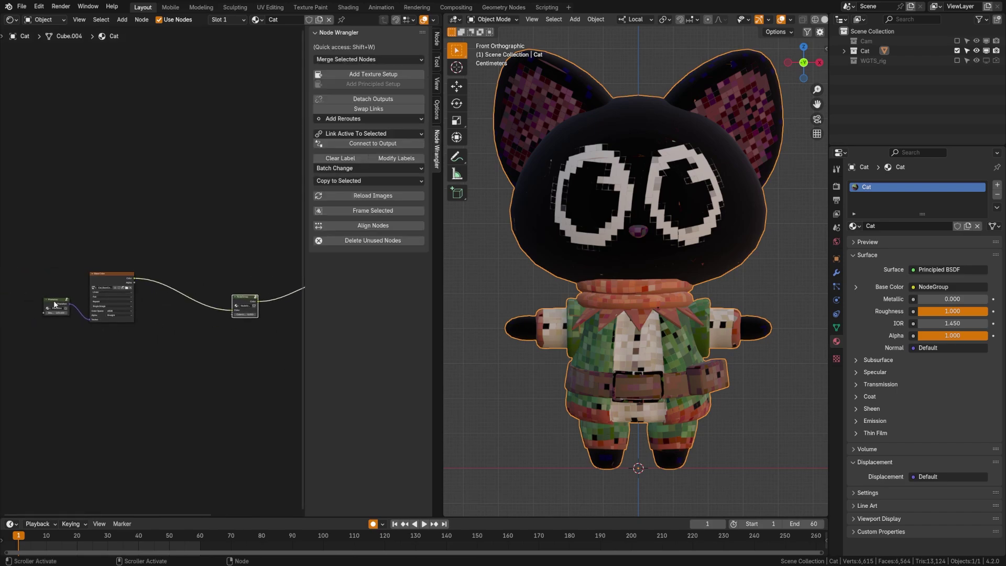
left_click_drag(54, 305, 67, 310)
middle_click_drag(262, 311, 155, 312)
scroll(155, 312, "down", 3)
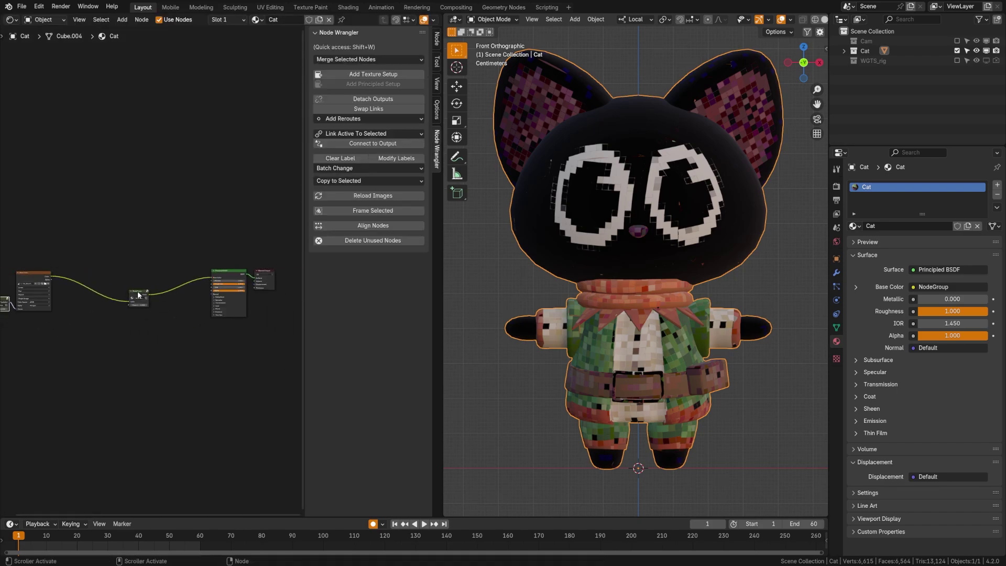
- Move the colour-limiting group, Pixelation group, Base Color, Principled BSDF and Material Output nodes into a compact row
left_click_drag(138, 295, 70, 296)
middle_click_drag(26, 289, 99, 288)
middle_click_drag(300, 303, 254, 302)
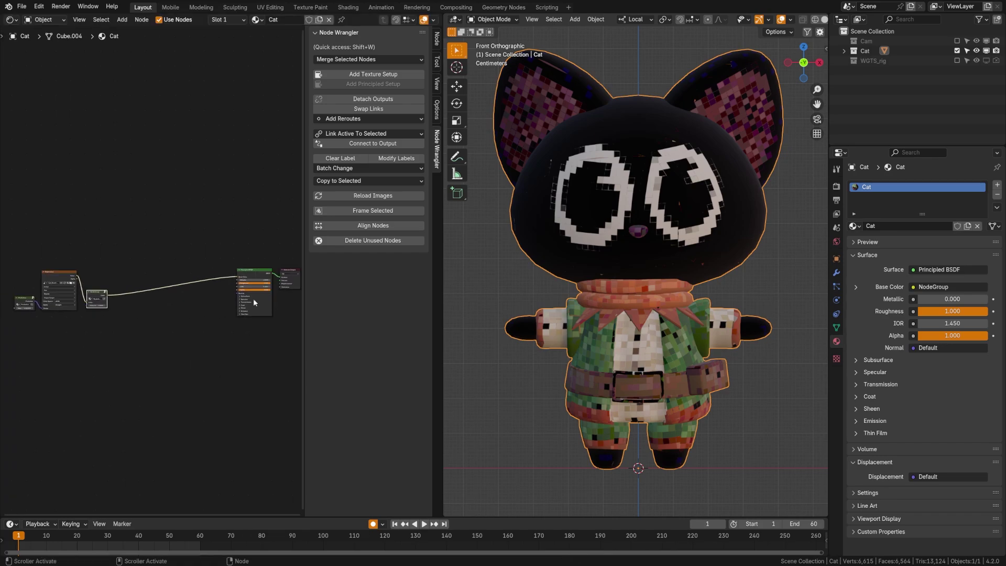
left_click_drag(250, 278, 131, 270)
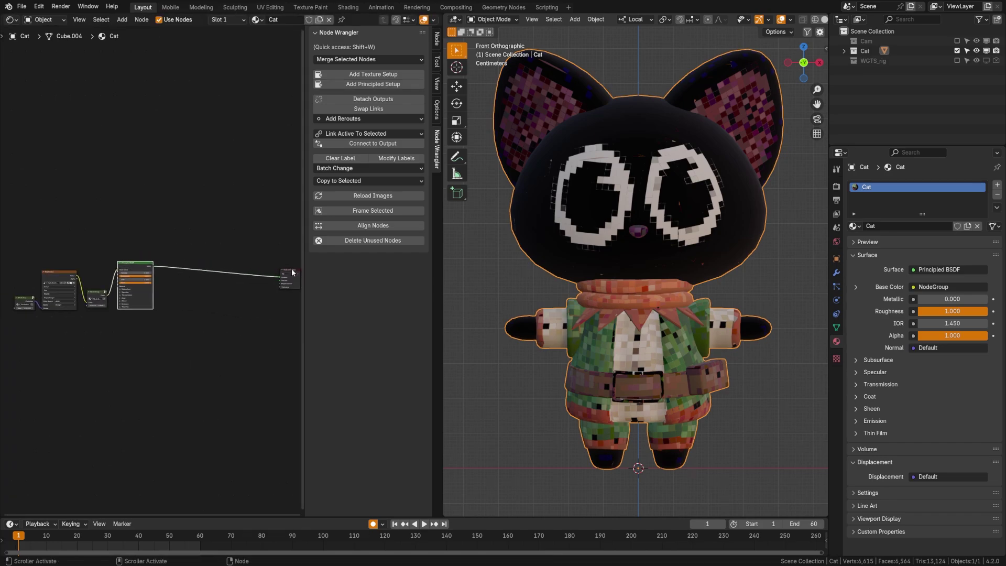
left_click_drag(291, 268, 178, 290)
- Rename the colour-limiting node group as Color Limiter
scroll(44, 282, "up", 6)
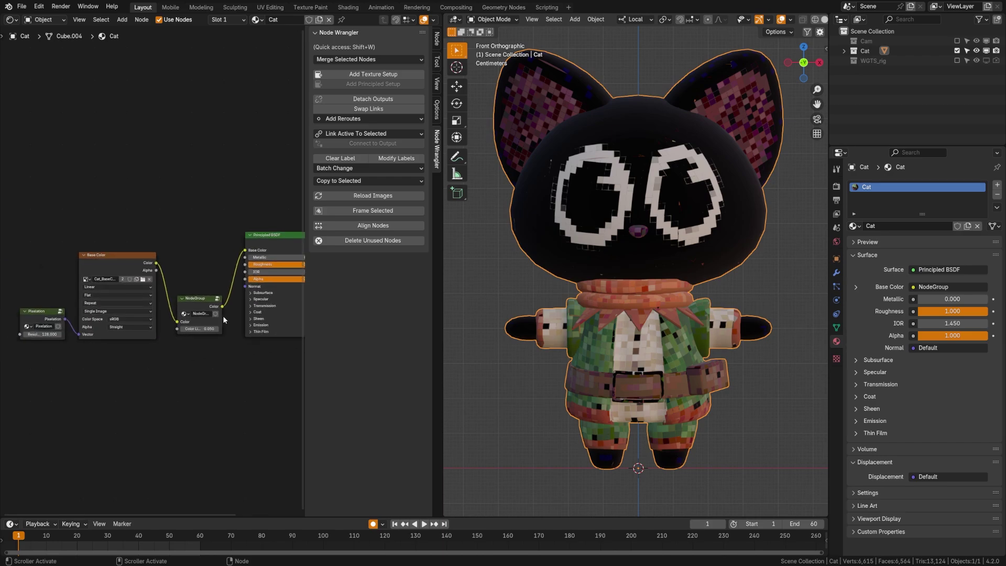
left_click(227, 339)
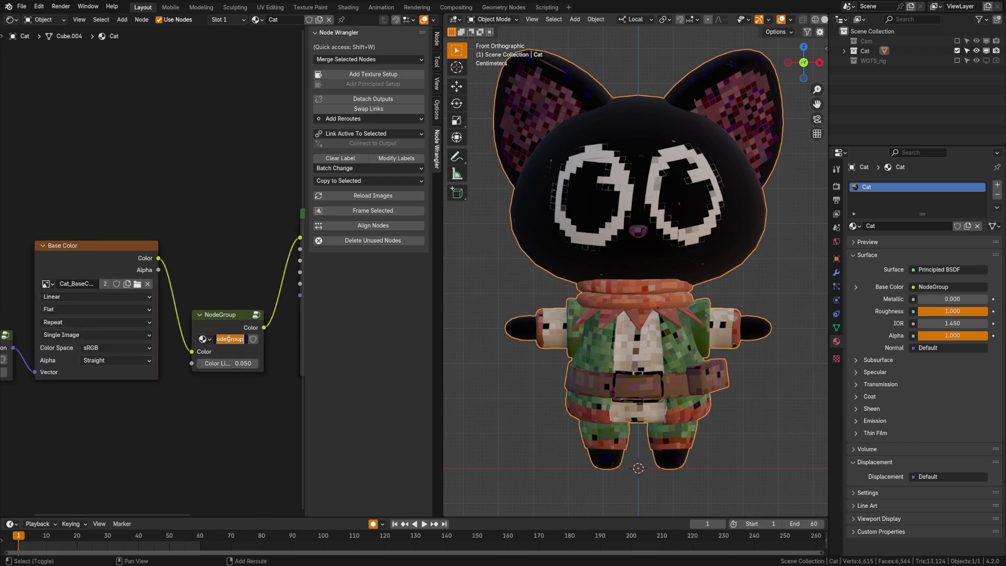
type("Color Limiter")
key("Return")
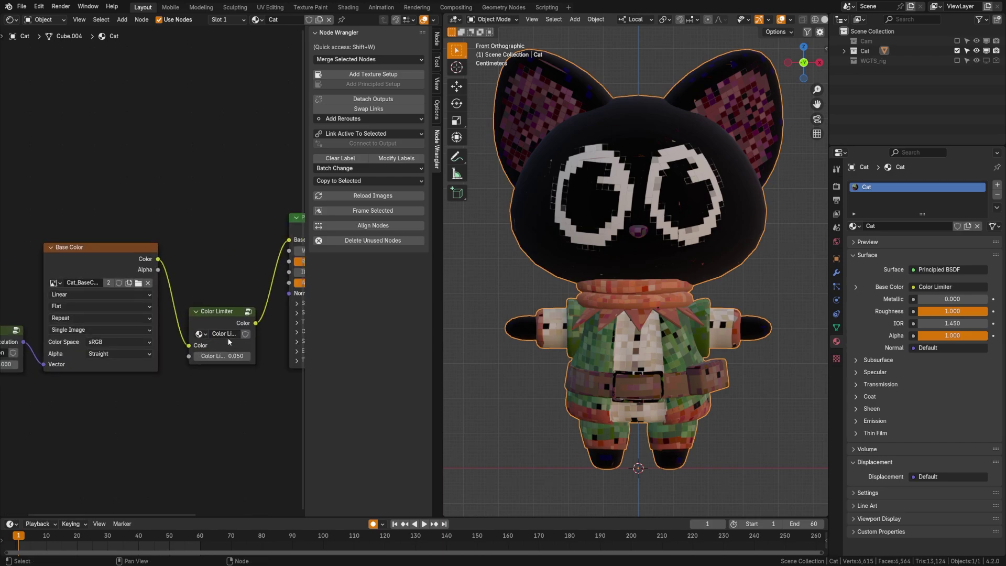
scroll(228, 341, "down", 1)
mouse_move(211, 343)
left_mouse_down()
mouse_move(200, 344)
mouse_move(299, 344)
mouse_move(211, 343)
left_mouse_up()
scroll(171, 368, "down", 5)
middle_click_drag(185, 367, 150, 374)
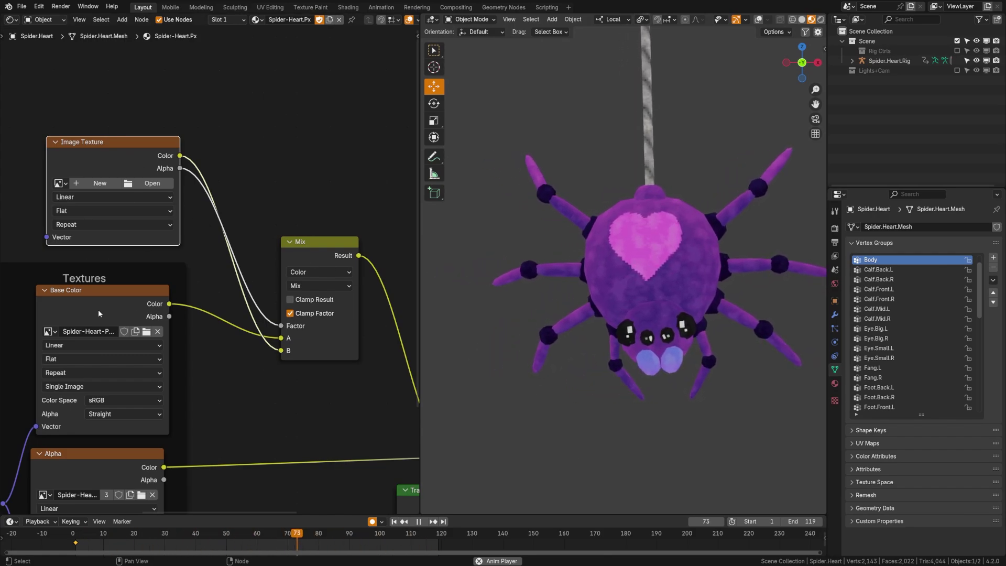
- Shift the Base Color, Mix and empty Image Texture nodes slightly in the spider's material node tree
left_click_drag(96, 305, 97, 299)
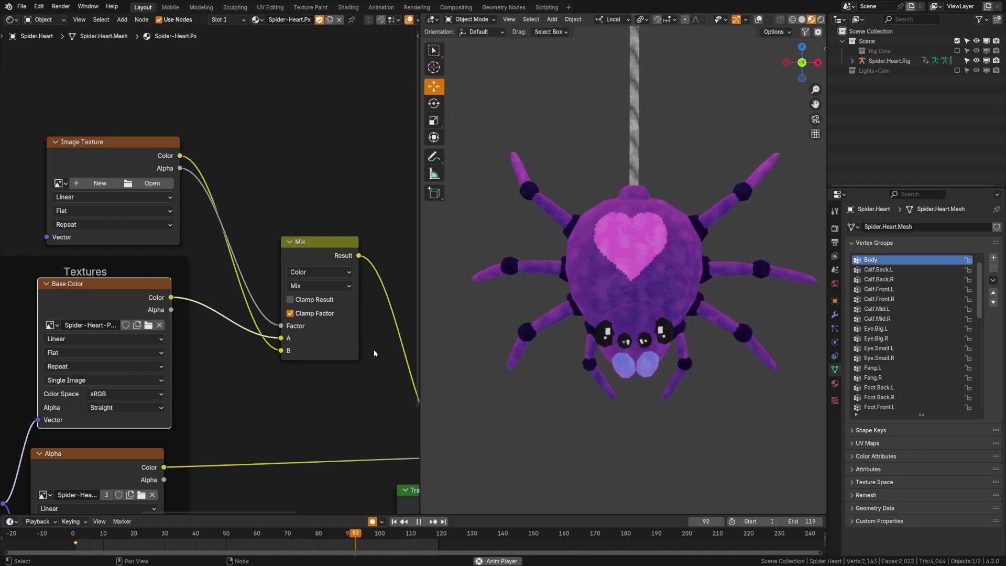
mouse_move(303, 265)
left_mouse_down()
mouse_move(310, 275)
mouse_move(299, 266)
left_mouse_up()
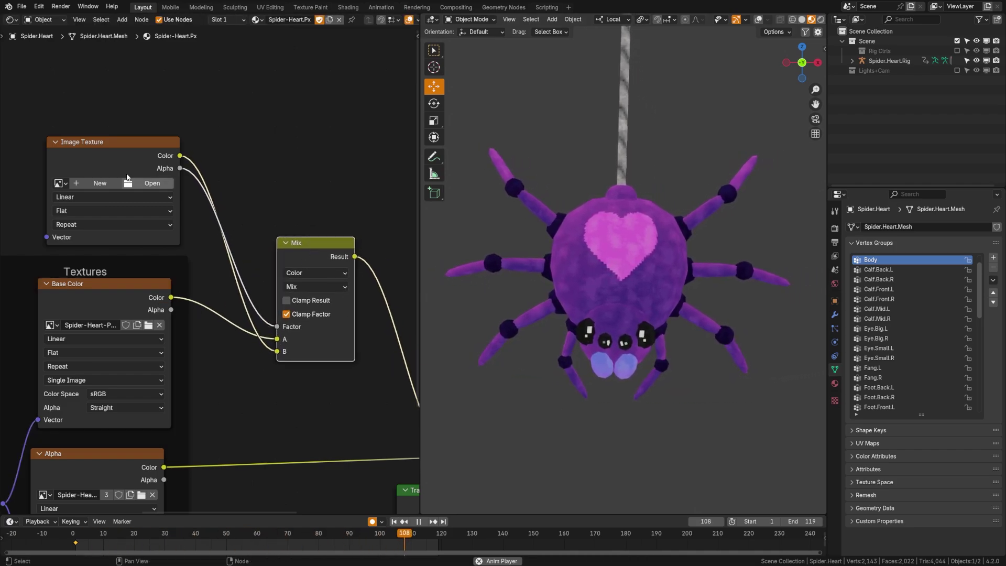
left_click_drag(127, 178, 124, 171)
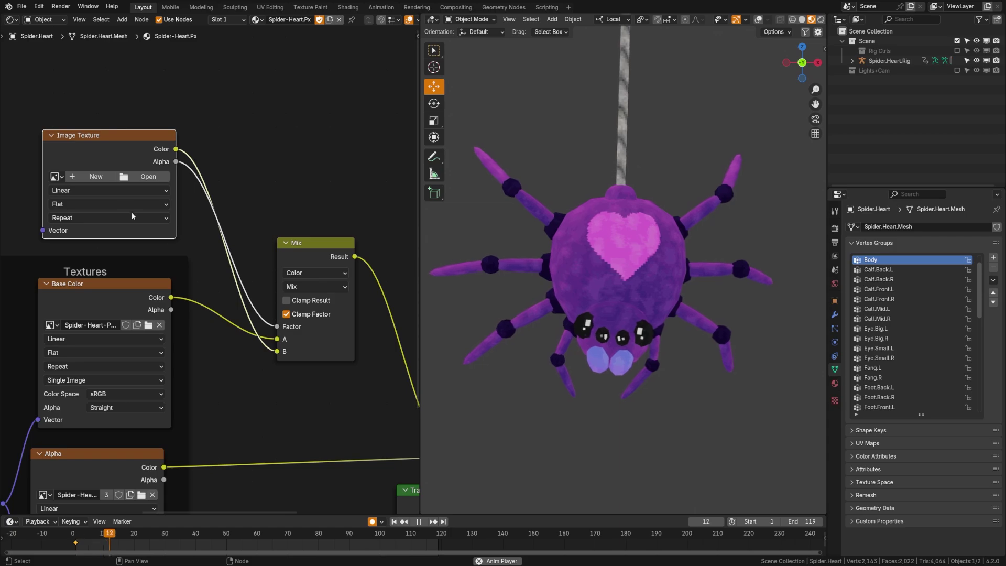
- Create a 128 × 128 px image named Pixel Face with a fully transparent fill in the empty Image Texture node and move the node up slightly
left_click(94, 176)
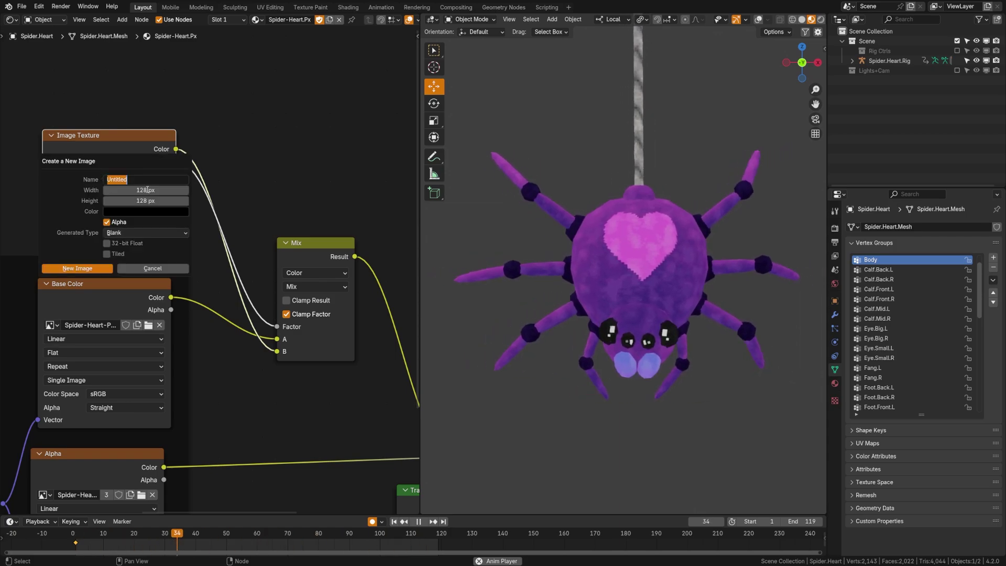
type("Pixel Fa")
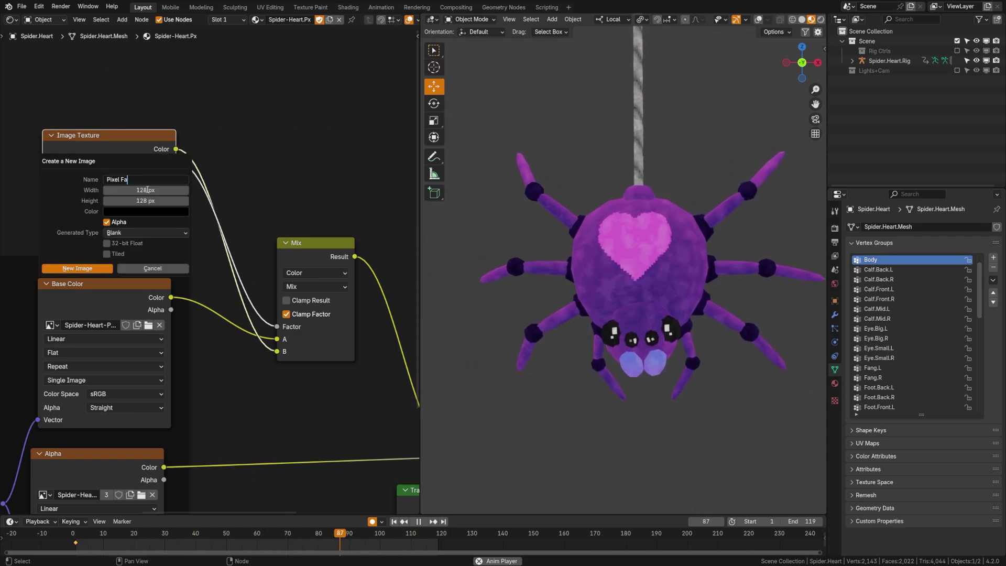
type("ce")
key("Return")
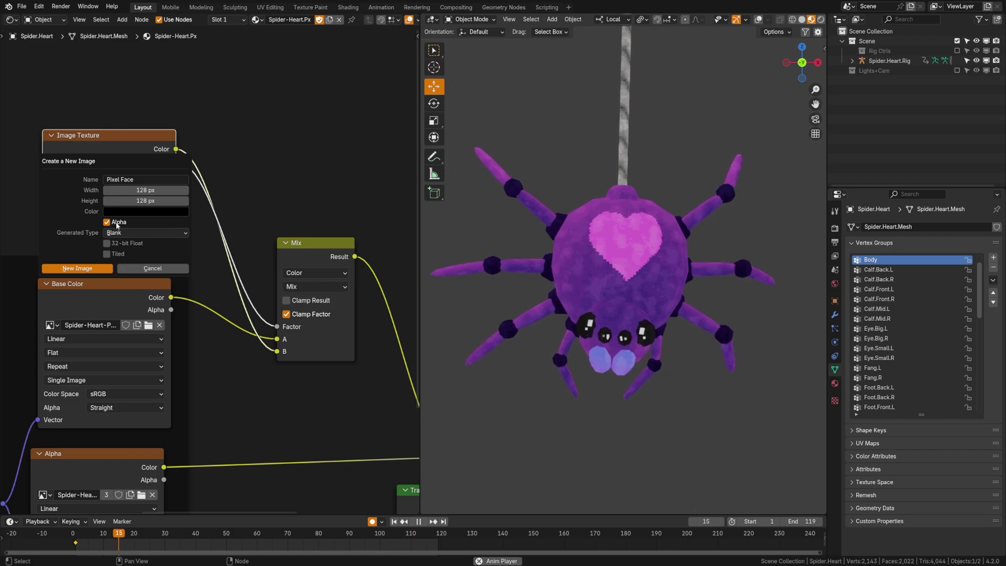
left_click(133, 212)
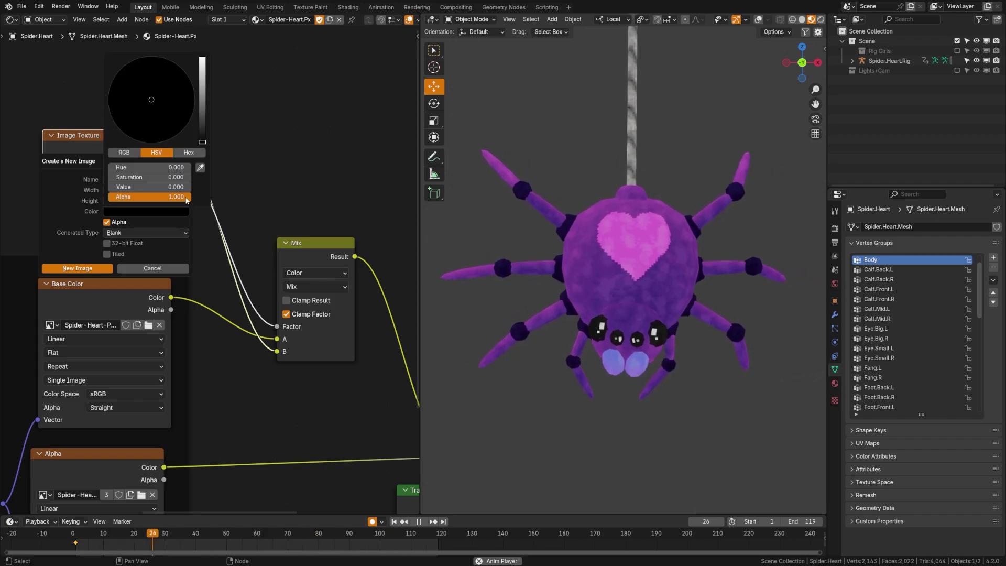
left_click_drag(180, 199, 111, 199)
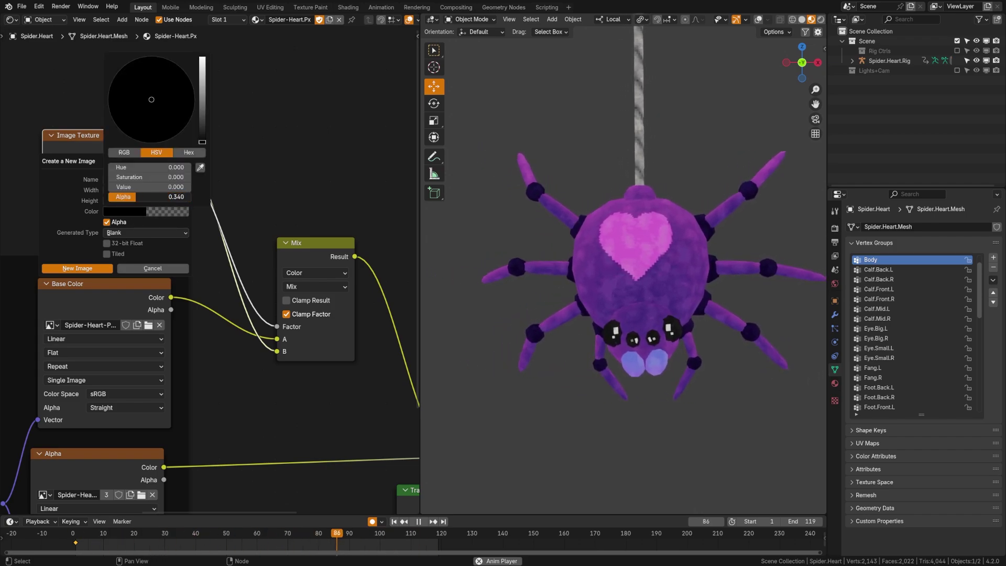
left_click(77, 268)
left_click_drag(105, 254, 109, 222)
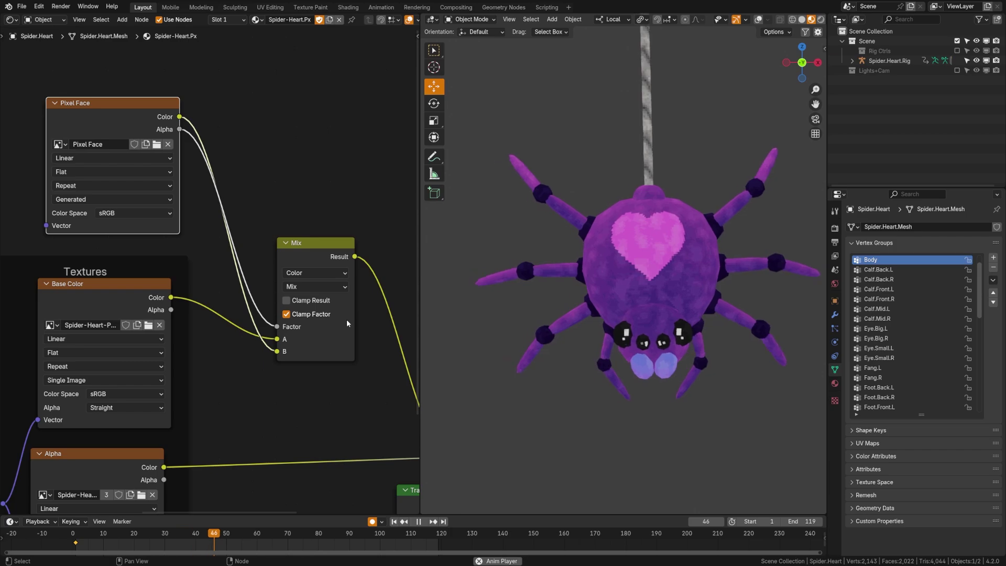
- Stop the animation playback, enter Texture Paint mode on the spider and set the brush radius to 5 px
left_click(12, 19)
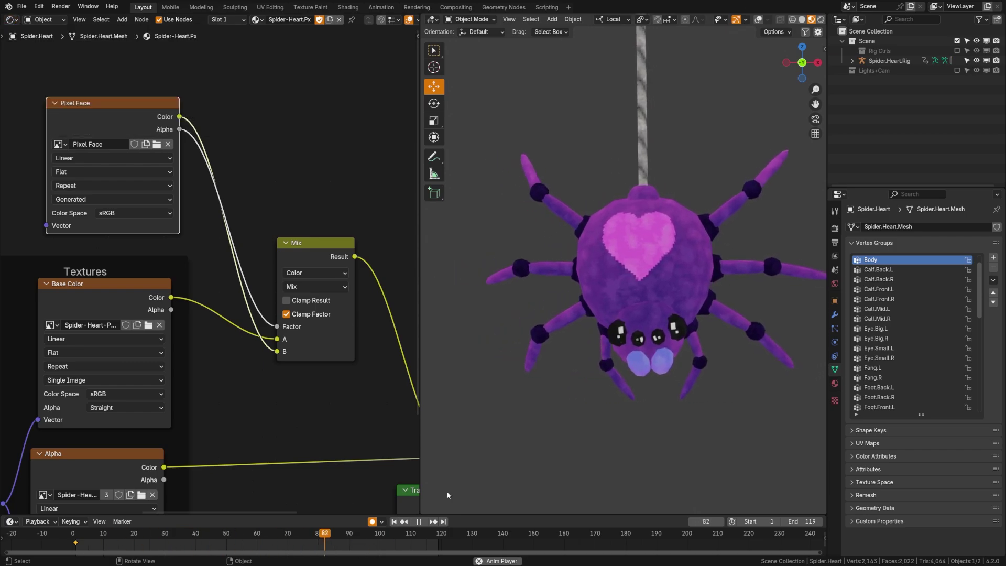
left_click(418, 522)
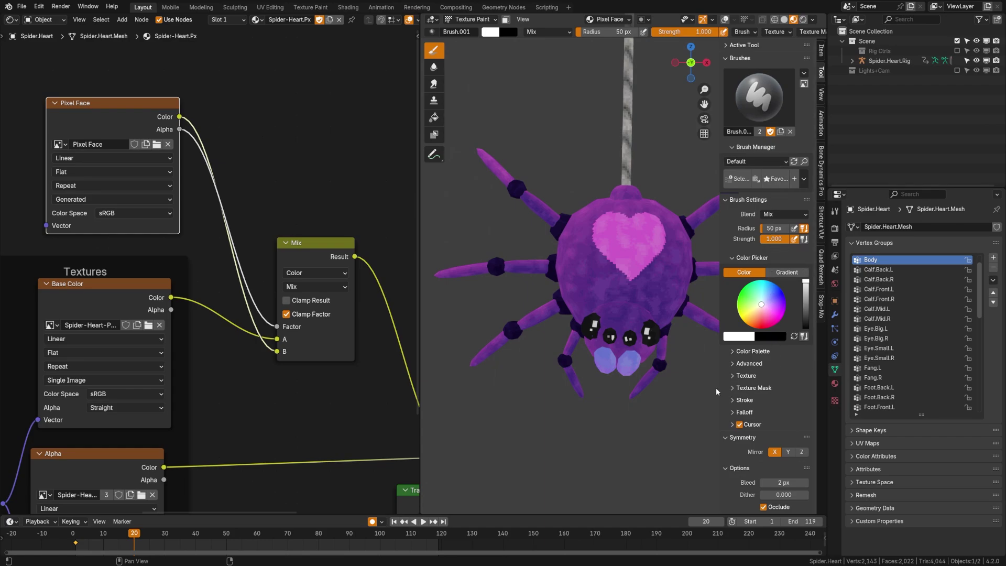
left_click(610, 33)
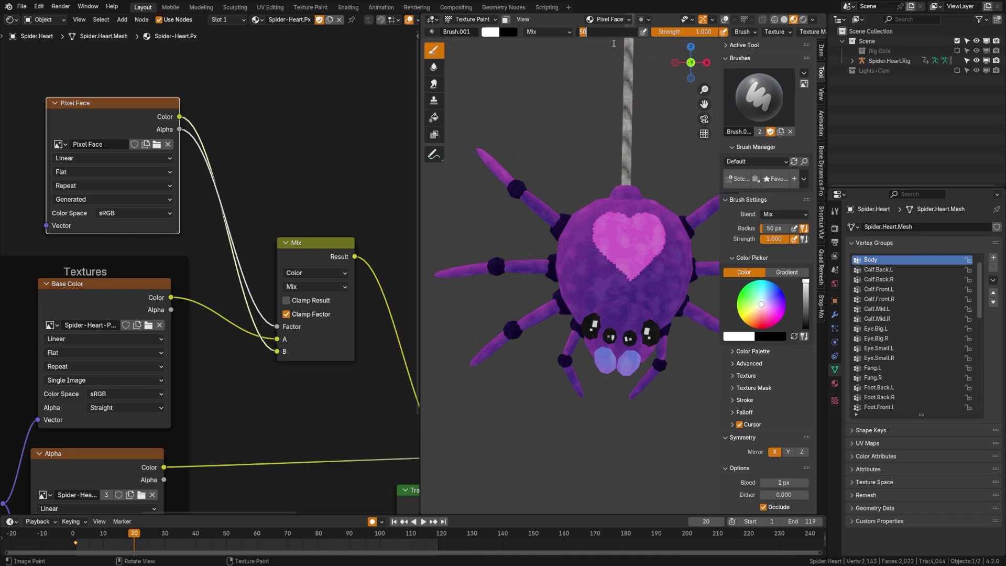
type("5")
key("Return")
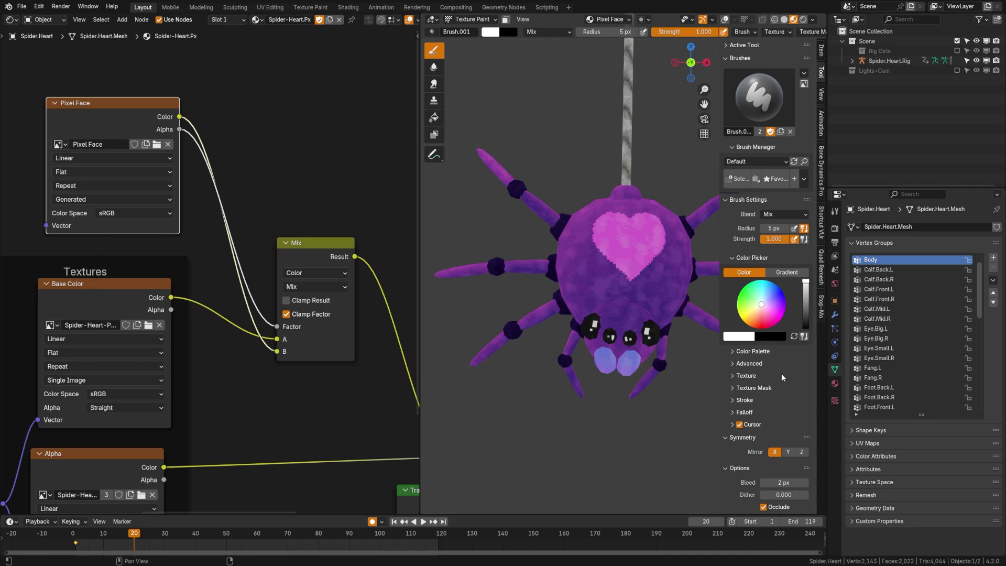
- Set the paint brush's falloff curve to the flat, constant-strength preset
scroll(781, 373, "down", 6)
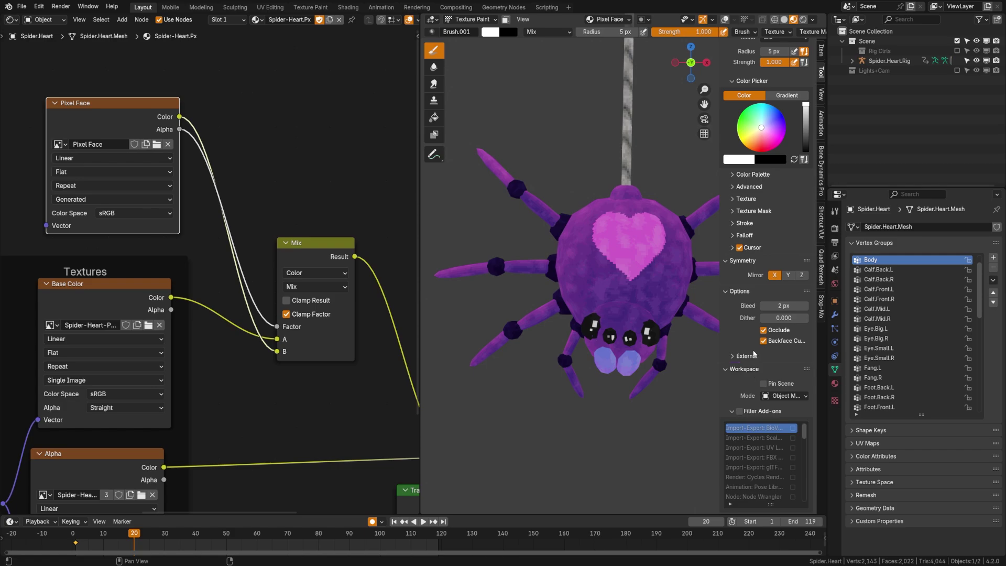
left_click(745, 235)
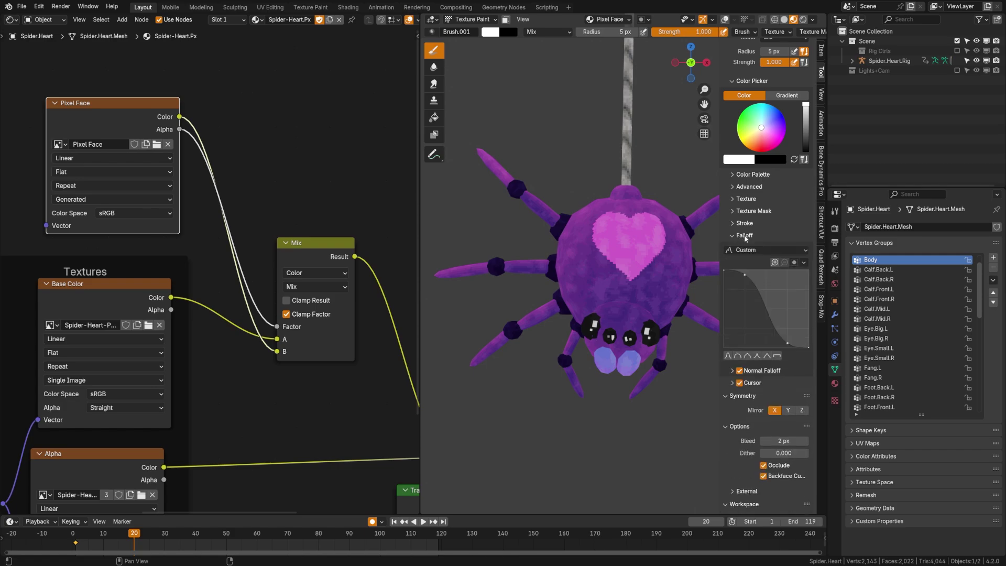
left_click(778, 357)
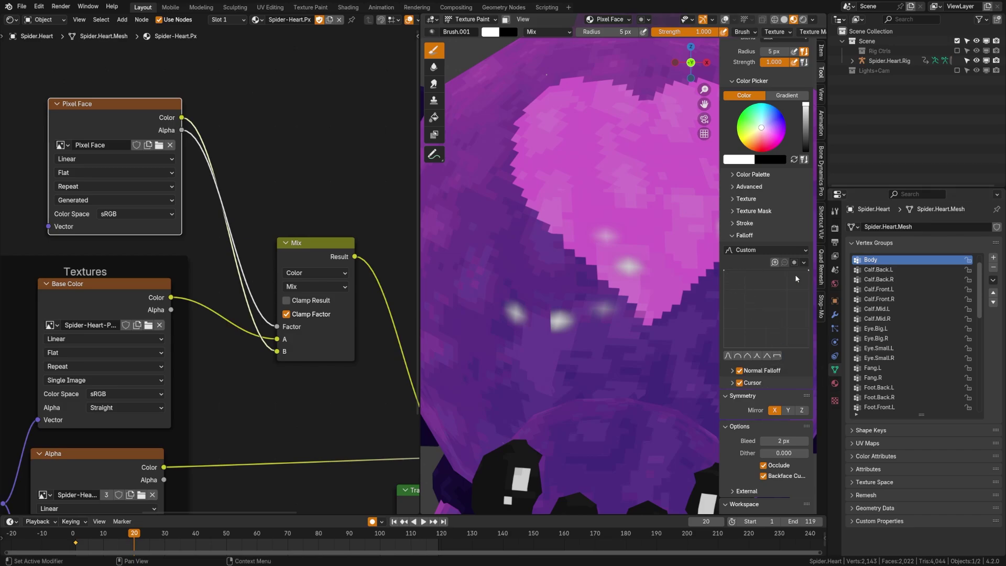
- Paint white test dabs and strokes on the spider's body over and below the pink heart
left_click(589, 181)
left_click(634, 208)
left_click(696, 209)
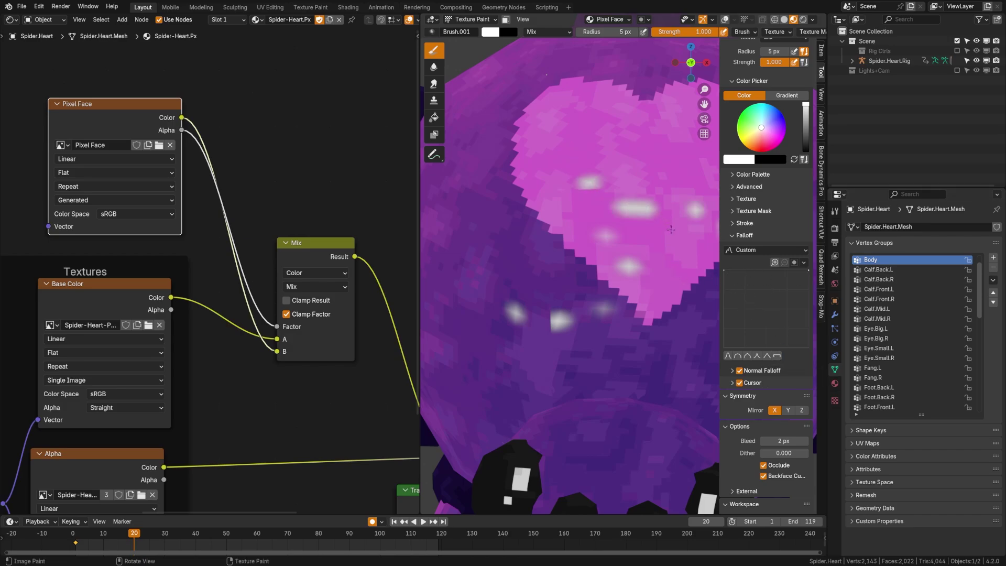
left_click(681, 255)
left_click(676, 308)
left_click(704, 341)
left_click(587, 350)
mouse_move(586, 350)
left_mouse_down()
mouse_move(541, 268)
mouse_move(648, 276)
mouse_move(613, 270)
left_mouse_up()
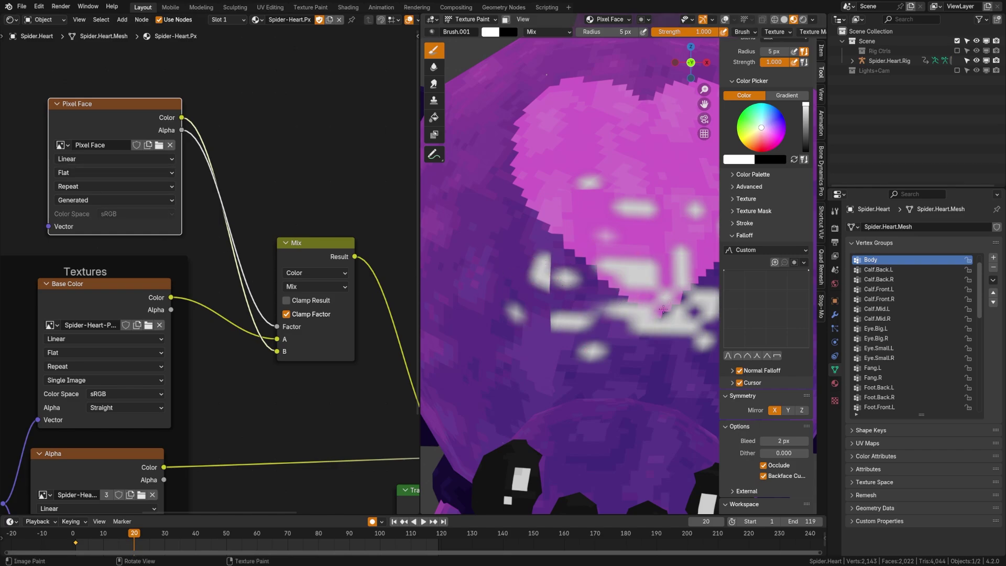
- Set the Pixel Face texture's interpolation to Closest and paint more white dabs around the heart
left_click_drag(120, 112, 123, 111)
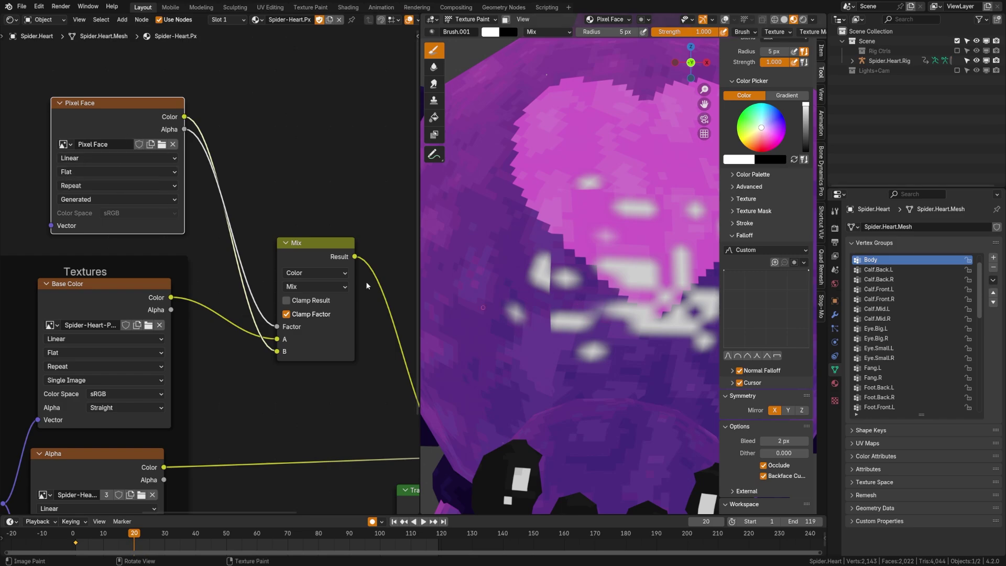
left_click(65, 158)
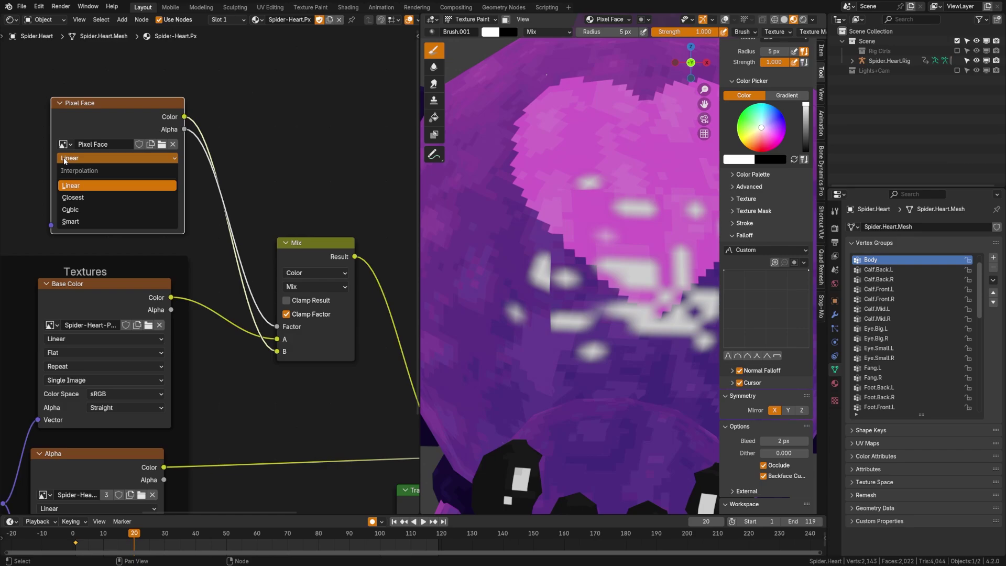
left_click(72, 197)
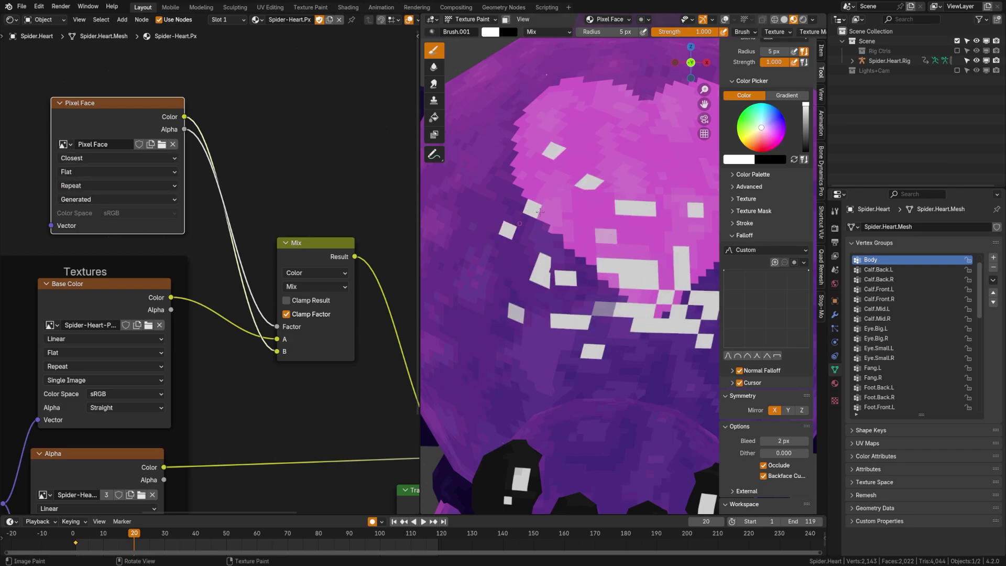
mouse_move(539, 211)
left_mouse_down()
mouse_move(636, 135)
mouse_move(607, 251)
mouse_move(633, 362)
left_mouse_up()
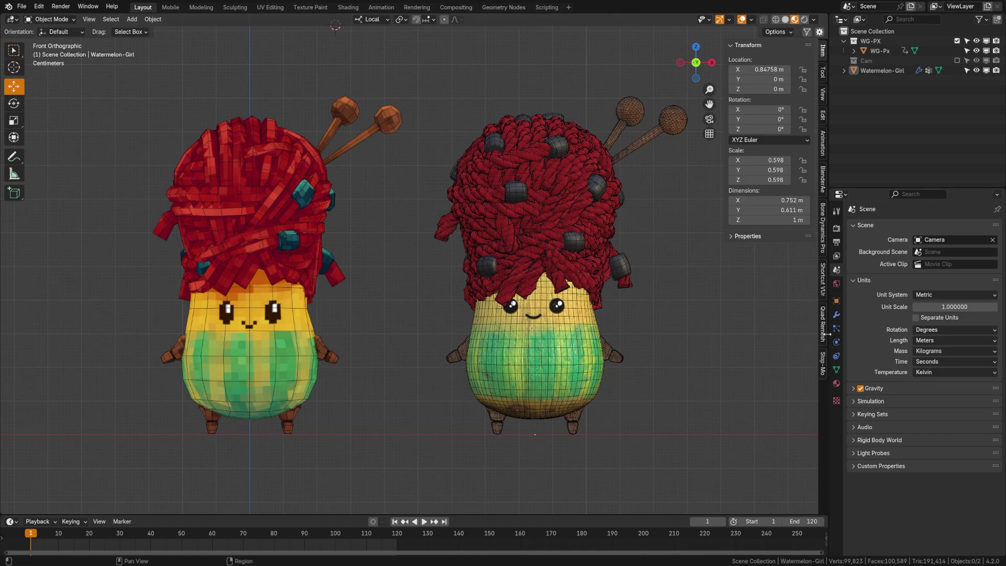
- Show the Quad Remesher settings and select the high-poly Watermelon-Girl model
left_click(822, 334)
left_click(566, 355)
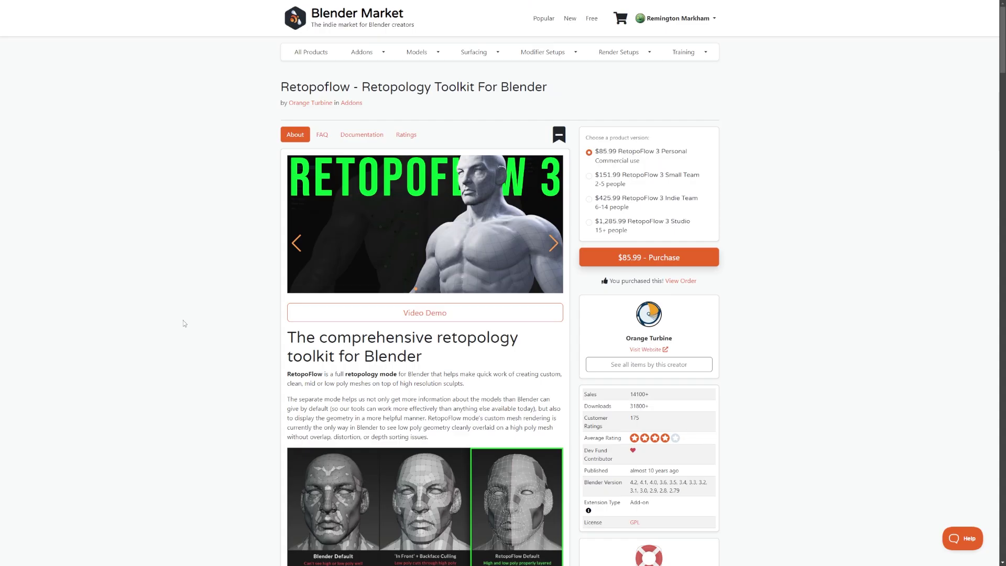
- Switch to the web browser and examine the Retopoflow product page's descriptions of its retopology tools
scroll(183, 323, "down", 6)
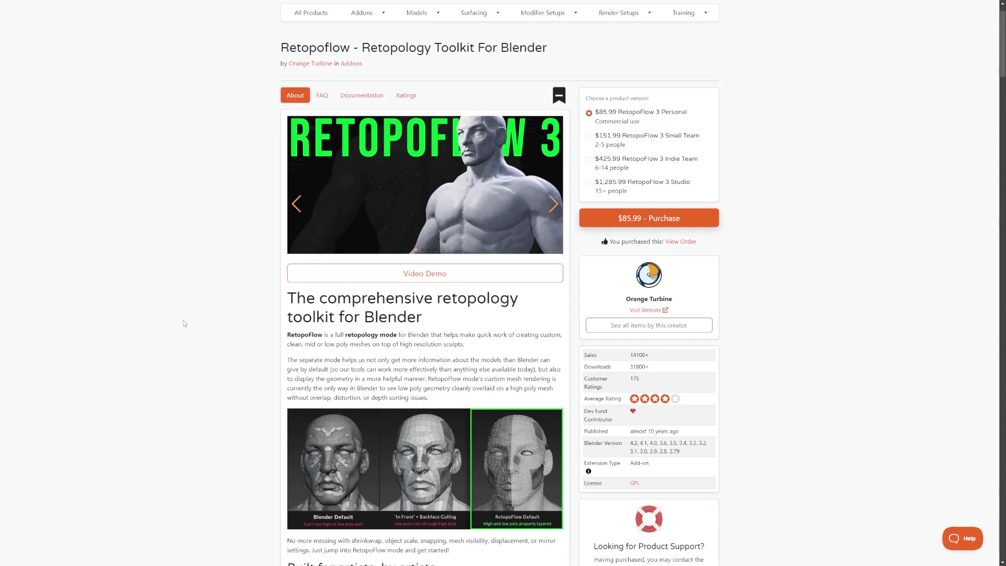
scroll(184, 323, "down", 7)
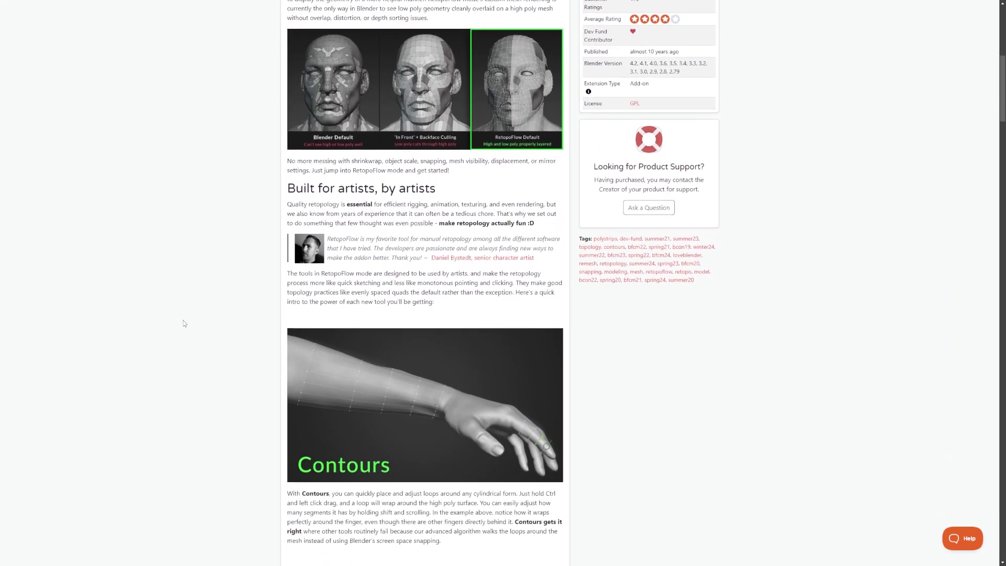
scroll(184, 323, "down", 2)
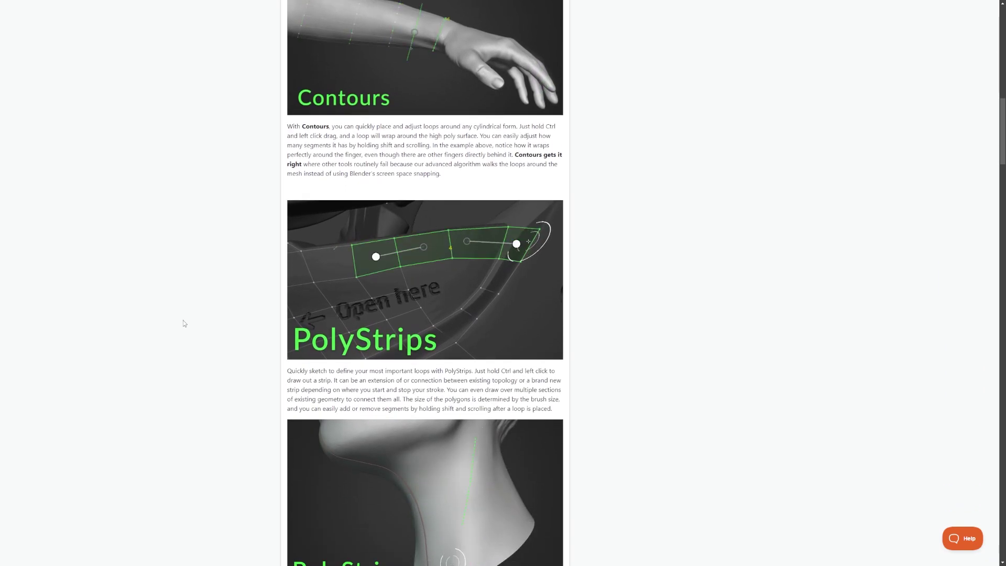
scroll(184, 323, "down", 3)
scroll(183, 323, "down", 5)
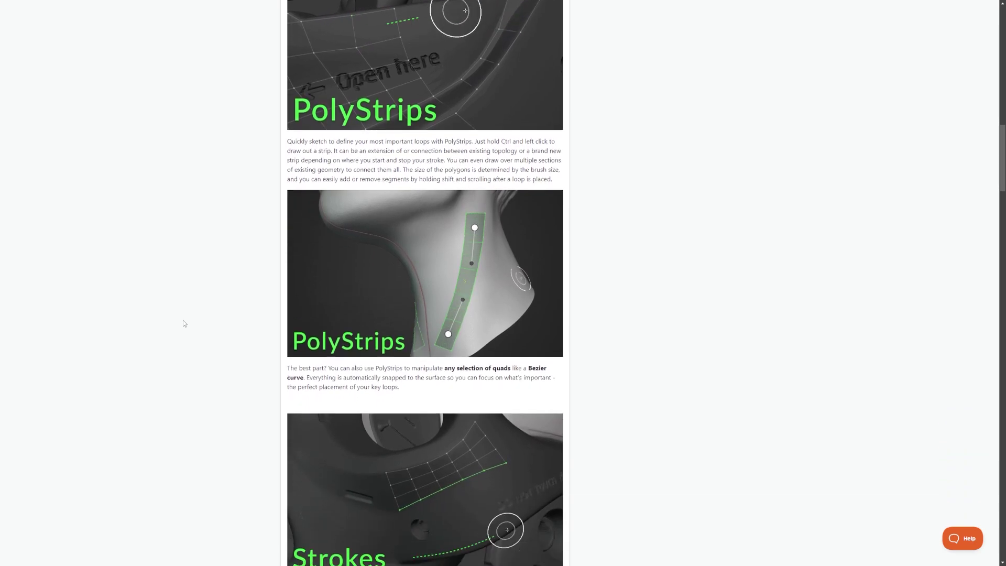
scroll(183, 324, "down", 4)
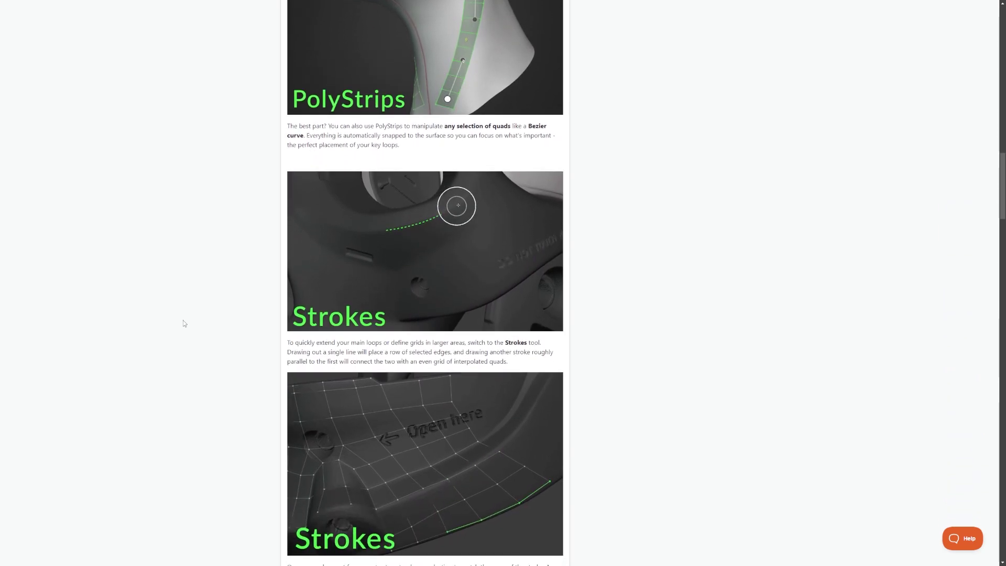
scroll(183, 323, "down", 1)
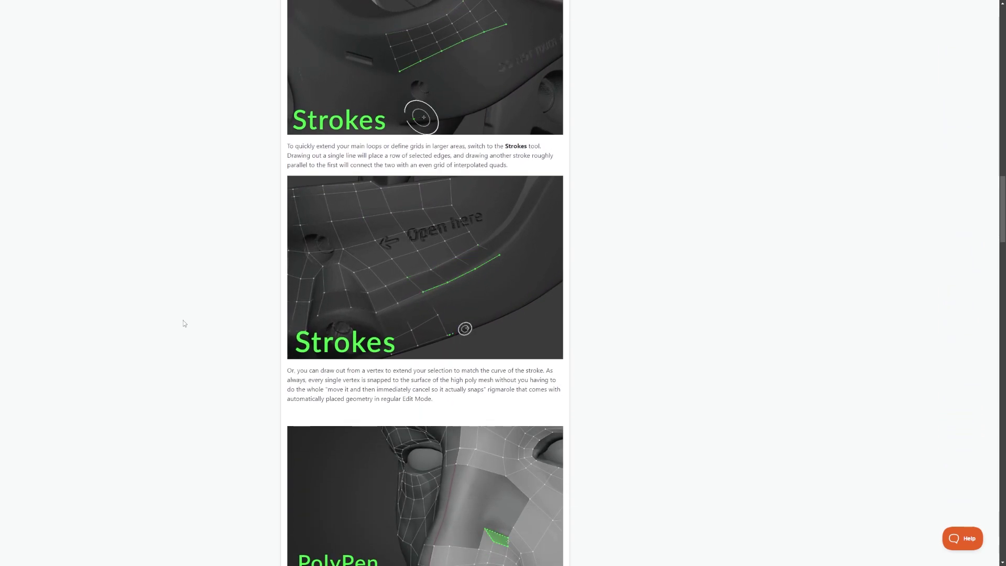
scroll(184, 323, "down", 4)
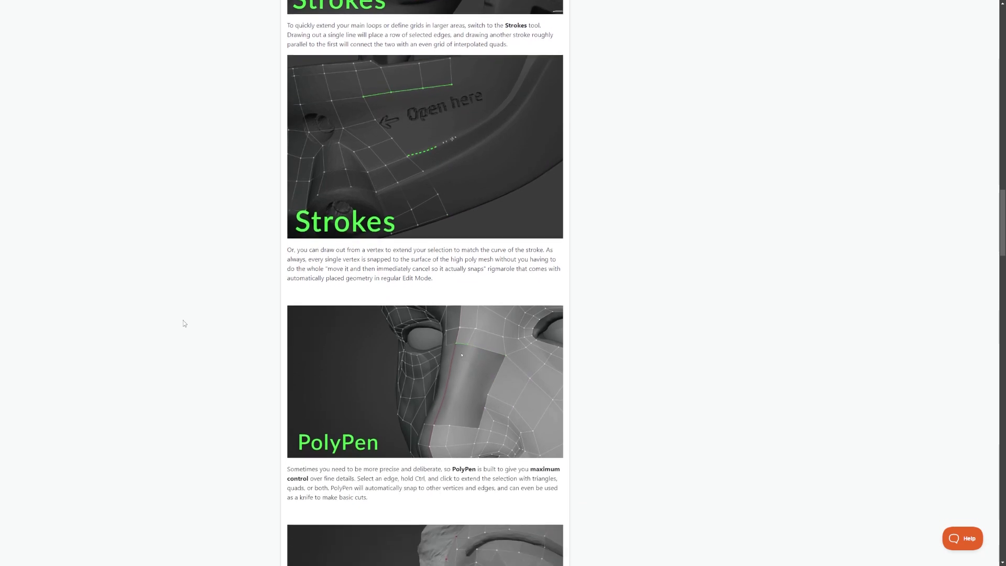
- Examine the Strokes and PolyPen sections further down the Retopoflow product page
scroll(184, 323, "down", 2)
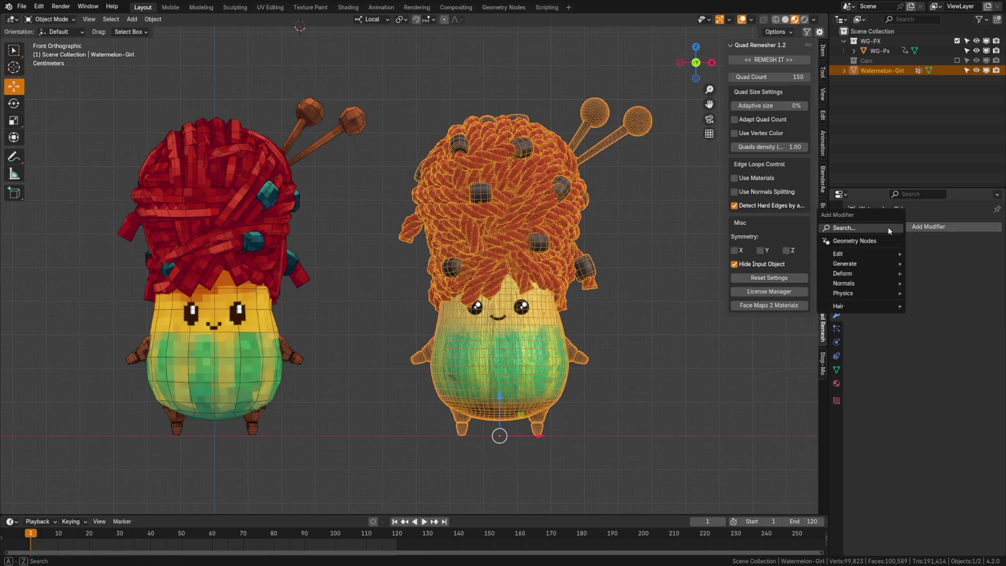
- Add a Decimate modifier to the Watermelon-Girl model and try a Collapse ratio of 0.3824, checking the resulting mesh on the body
left_click(889, 229)
type("decim")
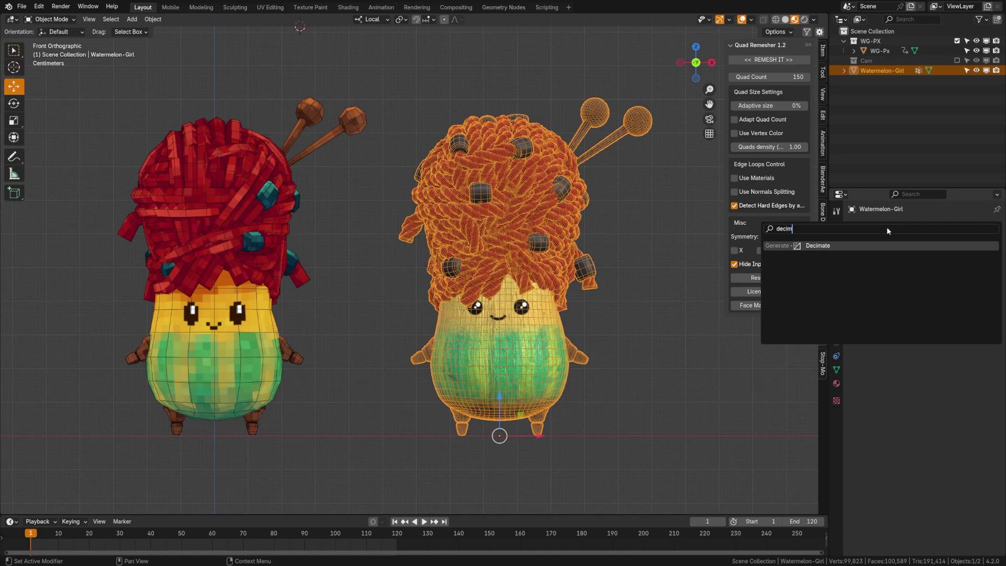
key("Return")
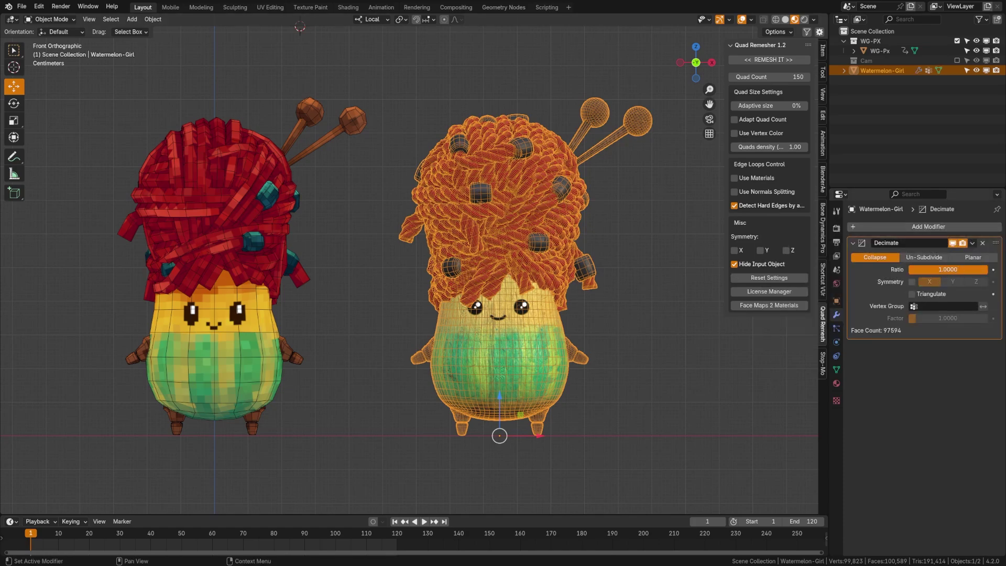
mouse_move(948, 269)
left_mouse_down()
mouse_move(927, 269)
mouse_move(951, 270)
mouse_move(938, 270)
left_mouse_up()
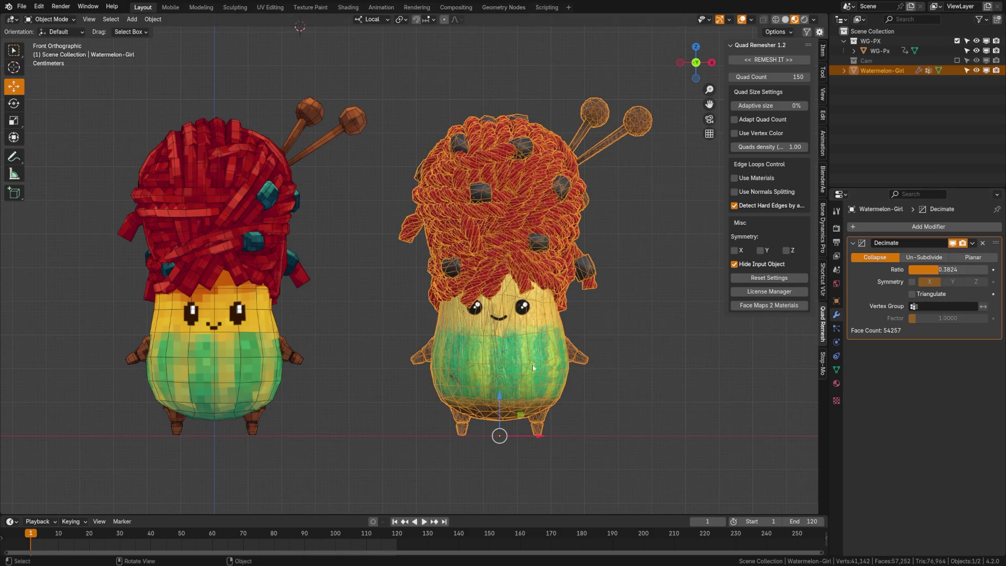
scroll(519, 370, "up", 3)
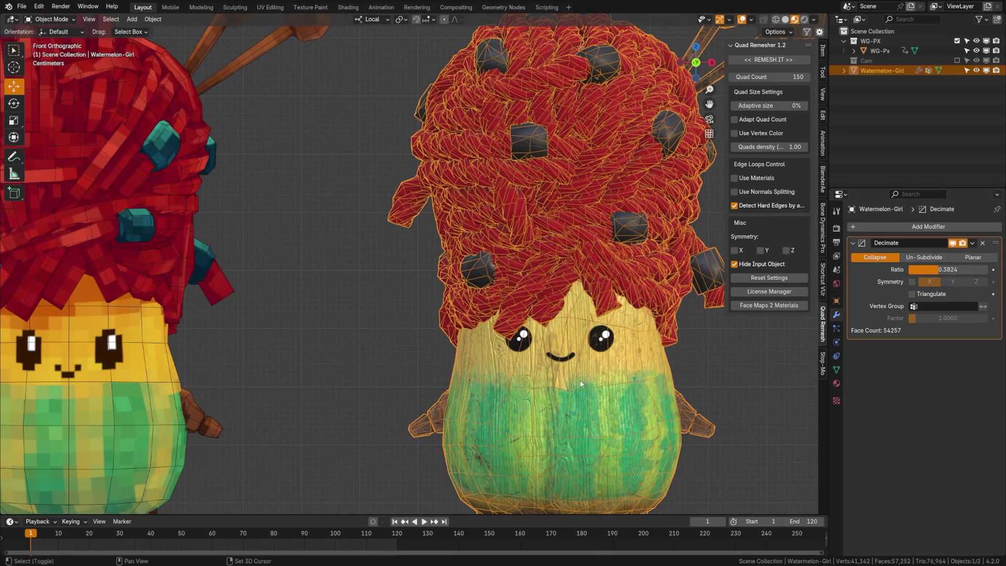
middle_click_drag(578, 379, 495, 243, "shift")
scroll(483, 312, "up", 3)
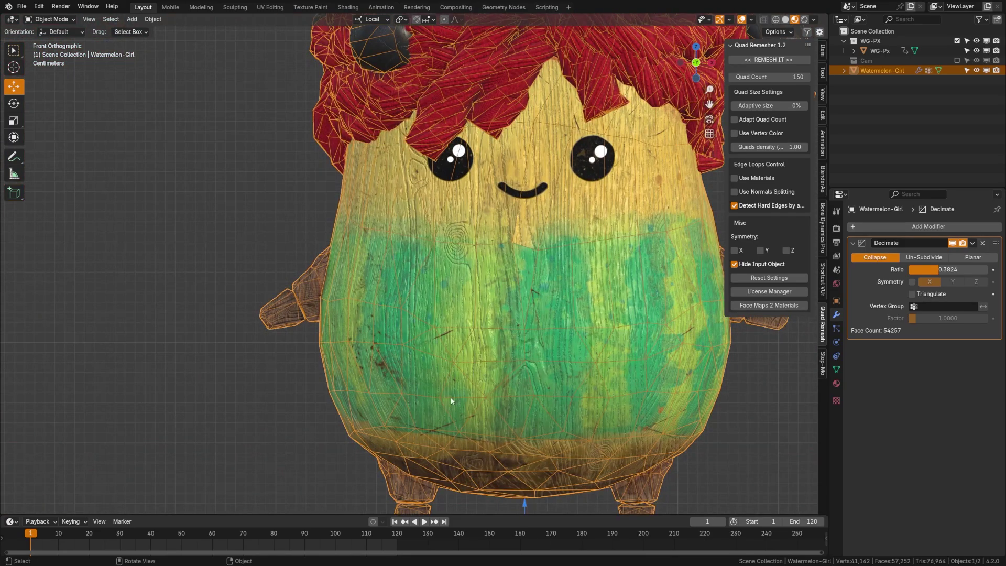
scroll(446, 370, "down", 7)
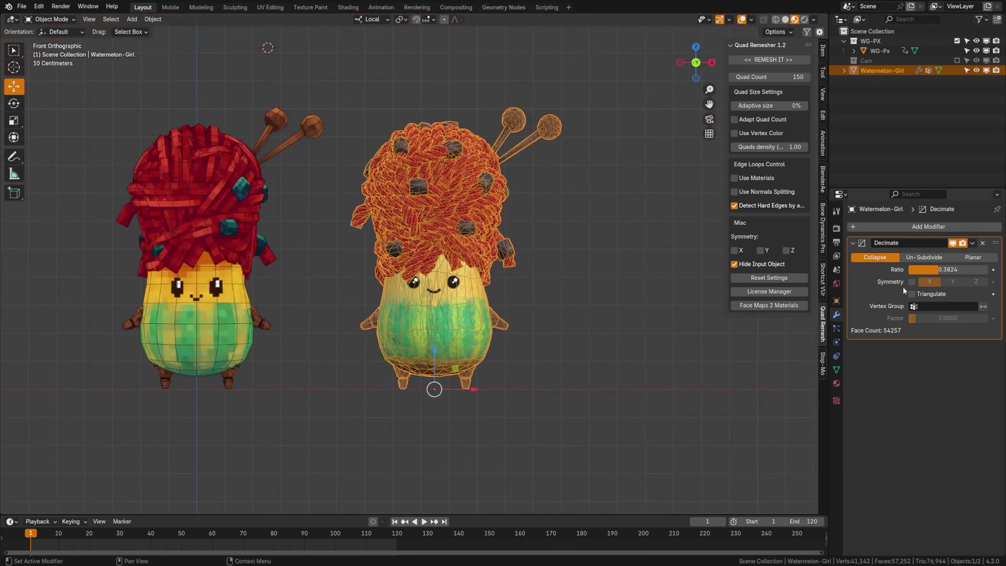
- Switch the Decimate modifier to Un-Subdivide and try raising its iterations to 4
left_click(926, 257)
scroll(537, 331, "up", 5)
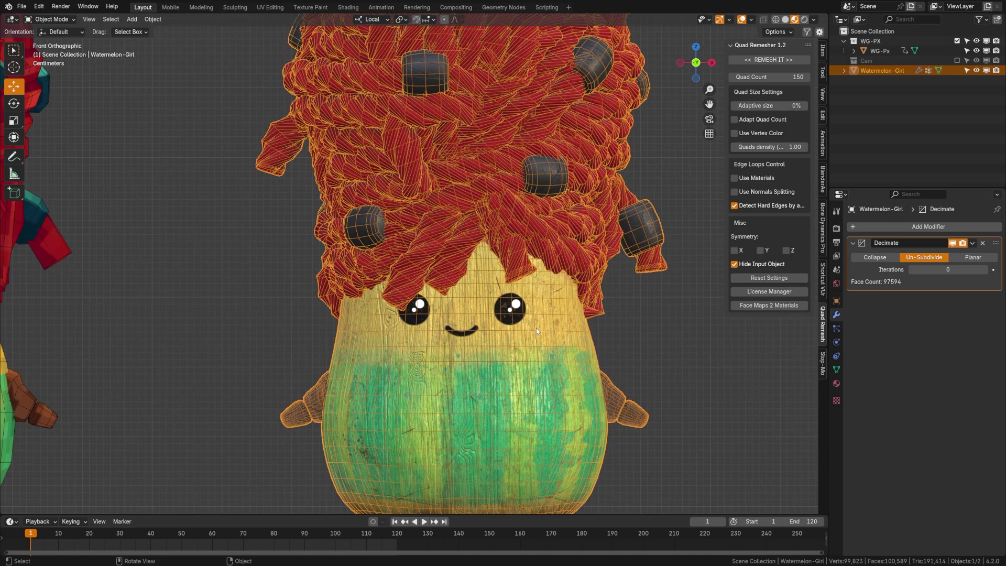
middle_click_drag(536, 328, 508, 239, "shift")
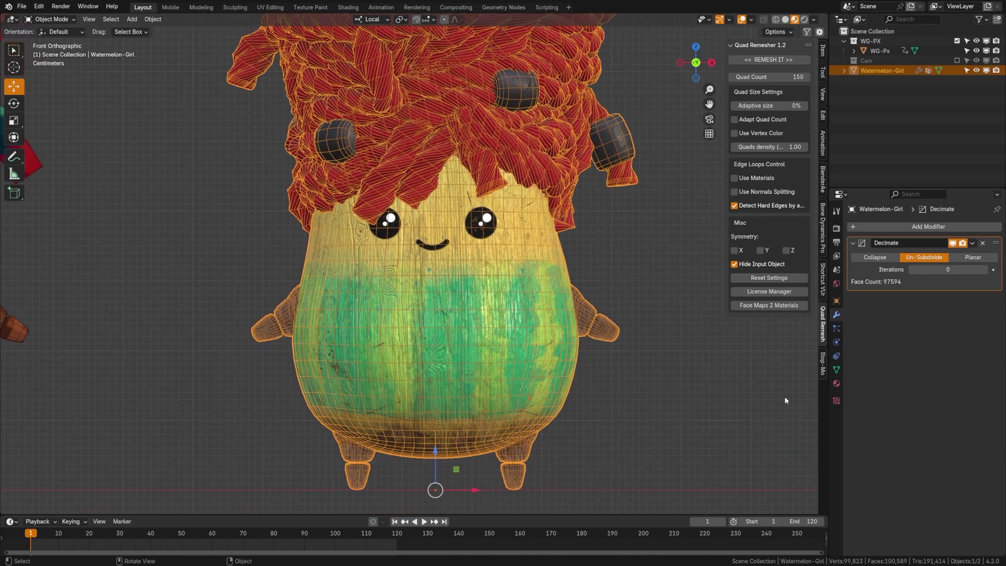
left_click(985, 270)
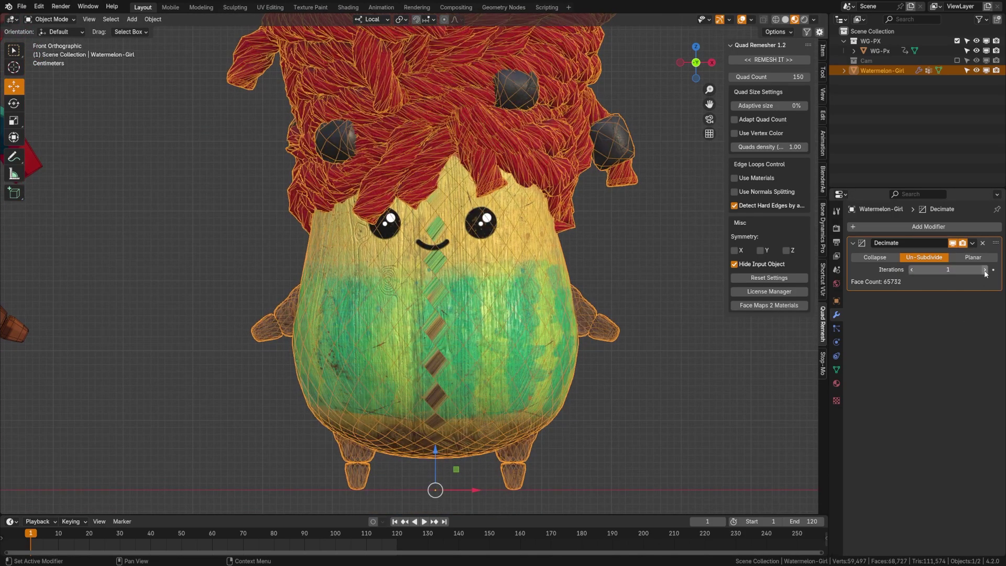
left_click(985, 271)
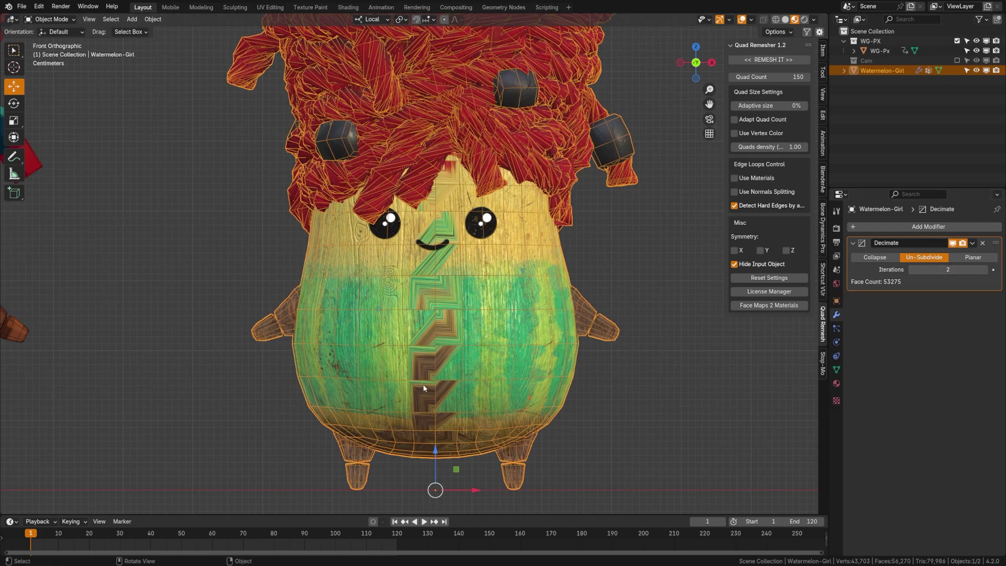
left_click(986, 270)
left_click(986, 269)
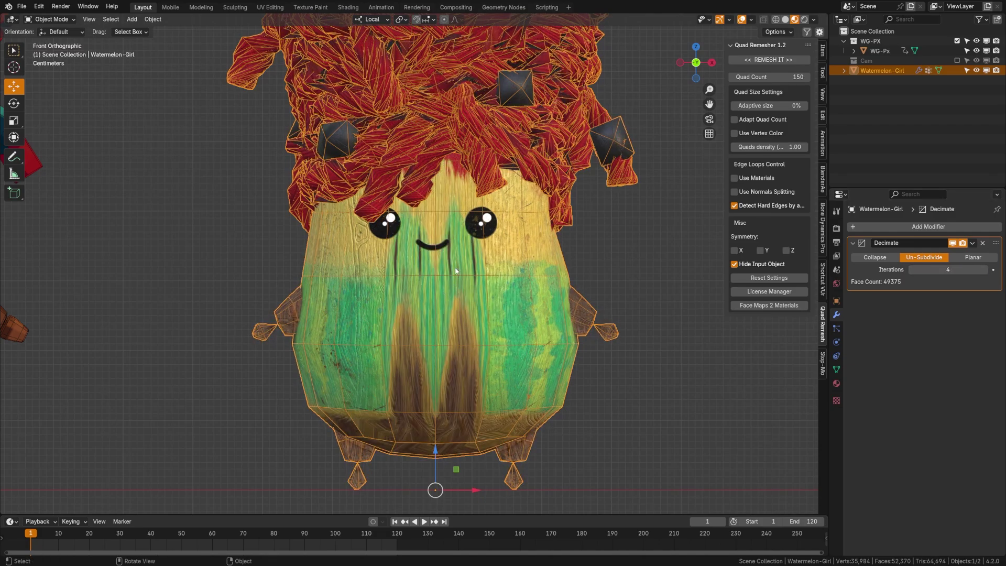
- Inspect the decimated arm and body up close, and remove the Decimate modifier from Watermelon-Girl
scroll(385, 315, "up", 4)
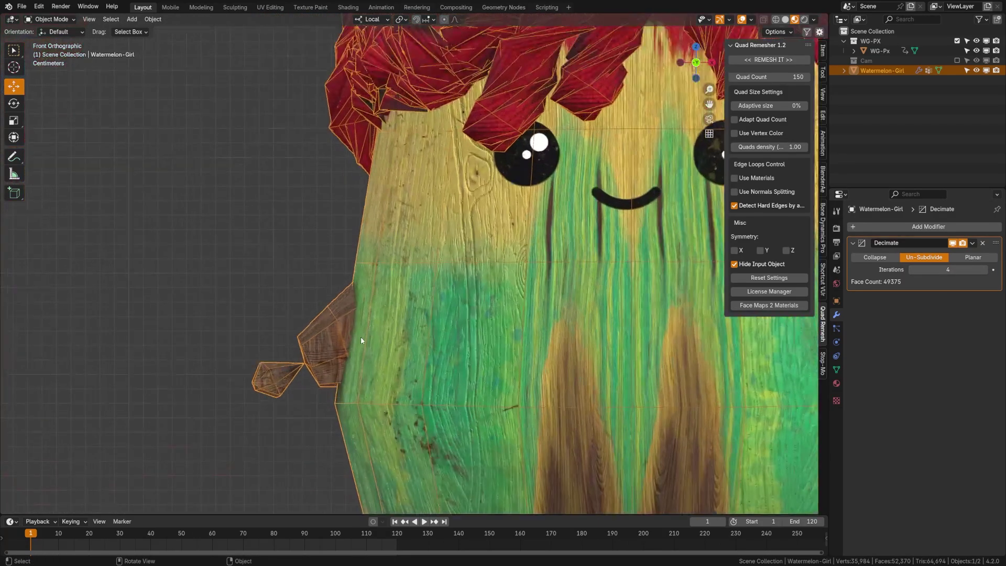
middle_click_drag(360, 337, 433, 284, "shift")
scroll(433, 284, "up", 2)
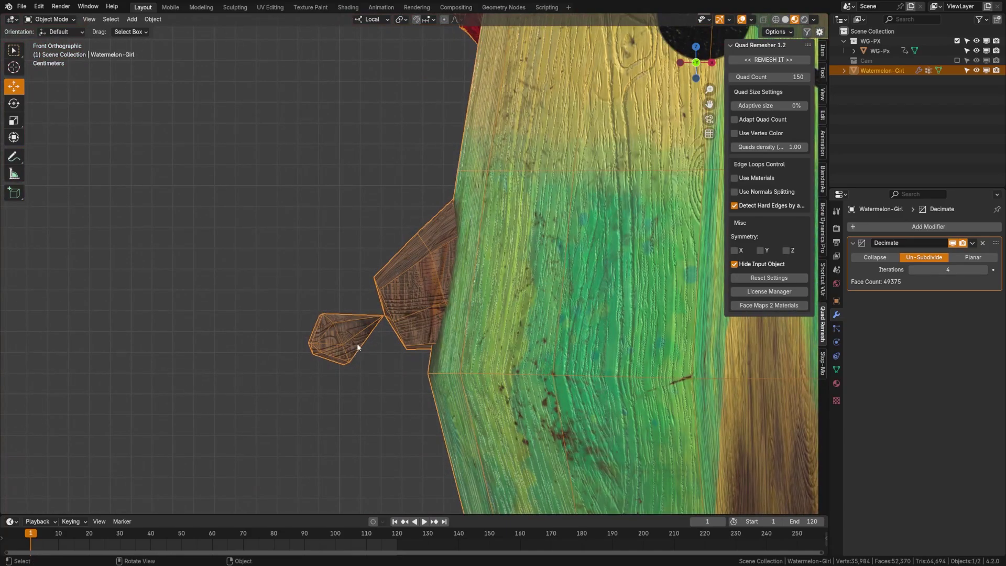
scroll(370, 339, "down", 5)
scroll(313, 328, "up", 1)
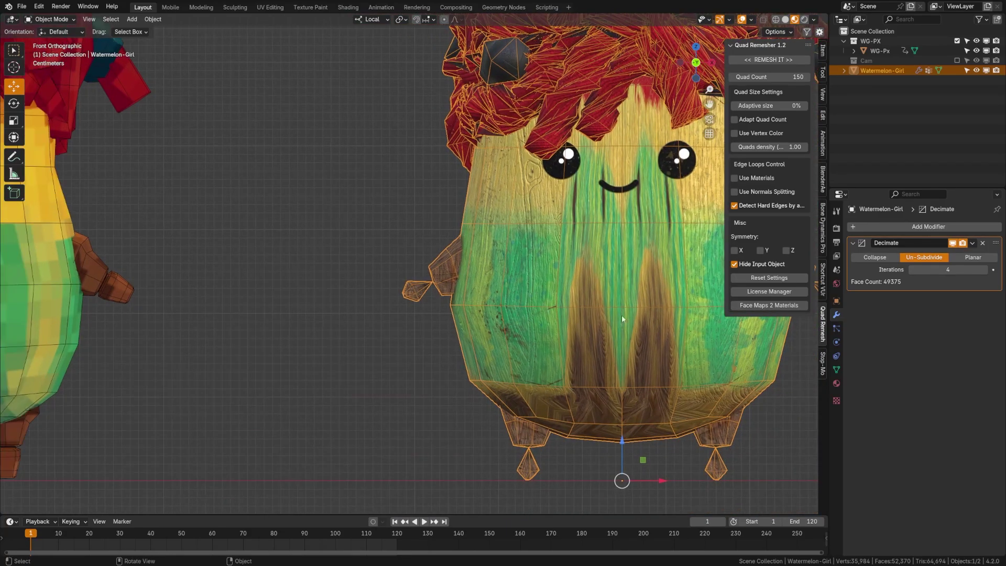
left_click(983, 243)
middle_click_drag(567, 305, 292, 319, "shift")
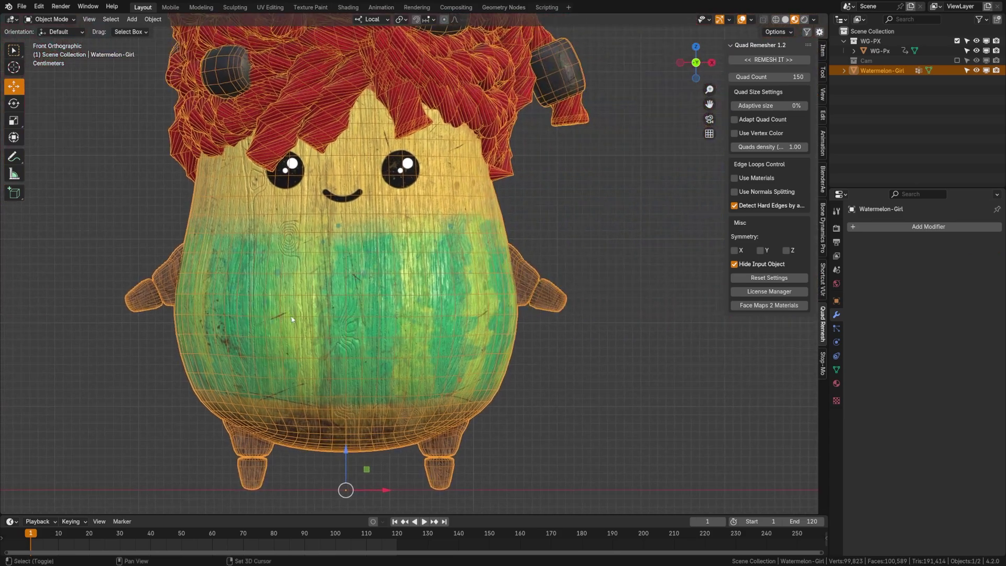
- Put the Watermelon-Girl mesh into Edit Mode with edge selection
key("ctrl+Tab")
left_click(398, 310)
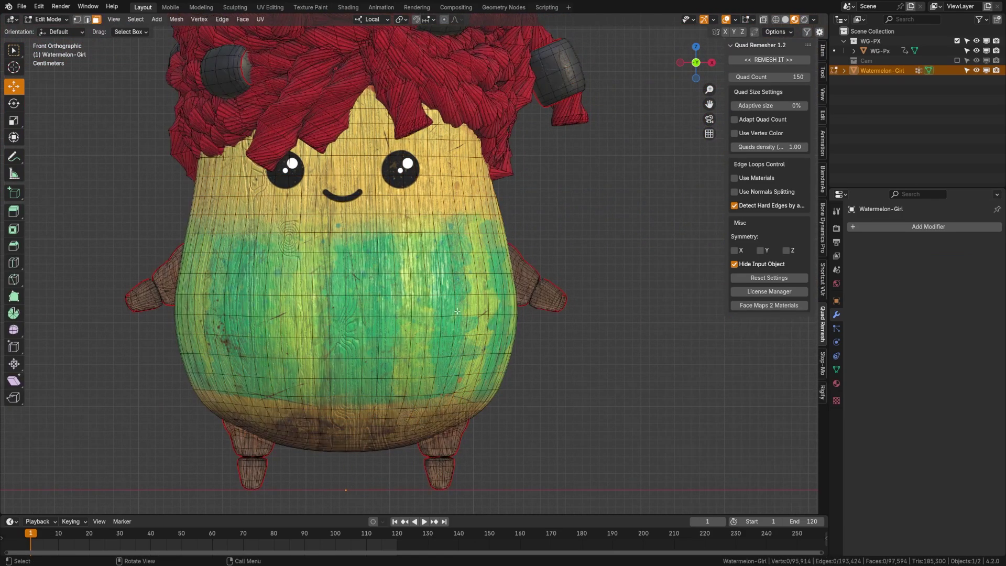
key("2")
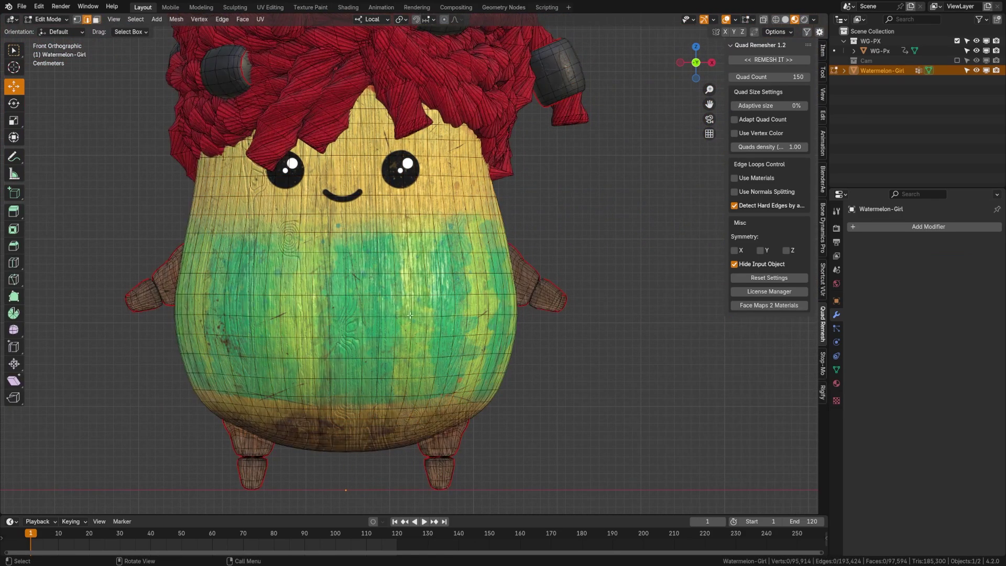
middle_click_drag(303, 311, 358, 331, "shift")
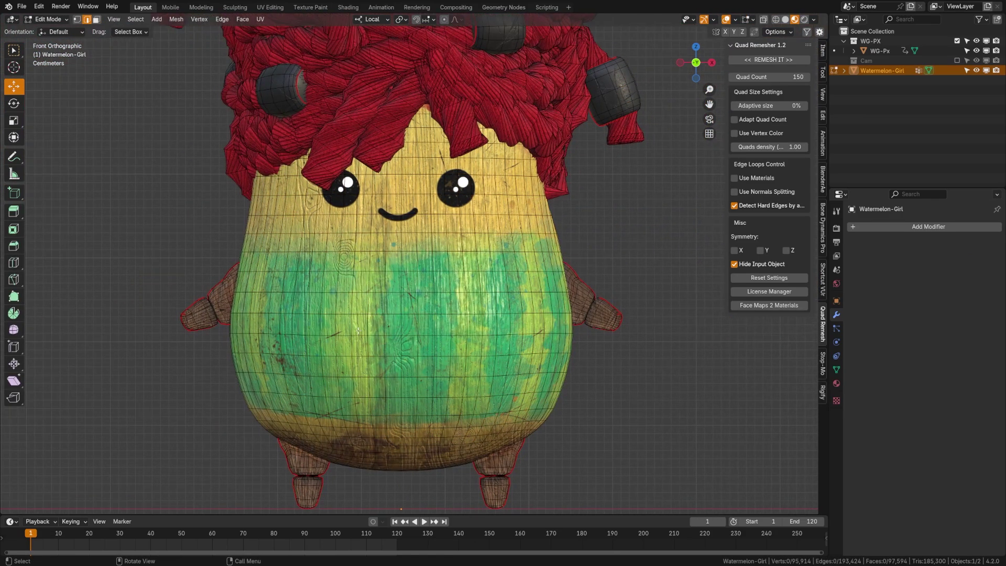
left_click(329, 335, "alt")
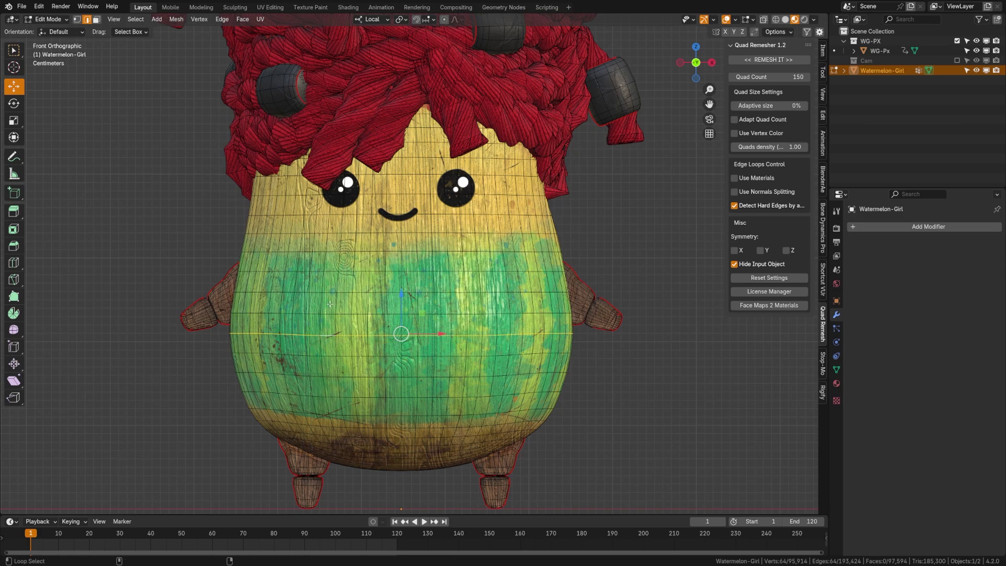
left_click(345, 294, "alt+shift")
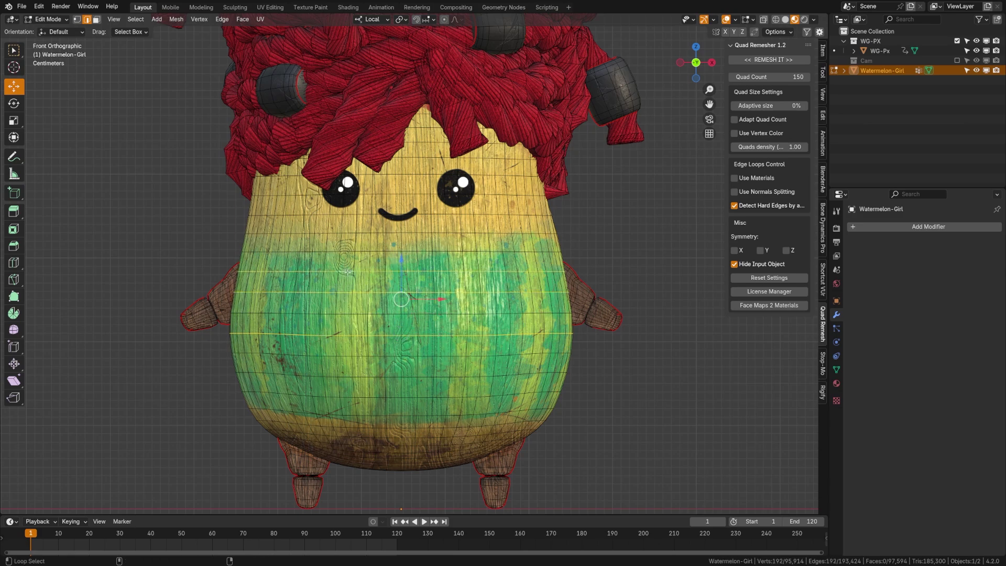
key("alt+a")
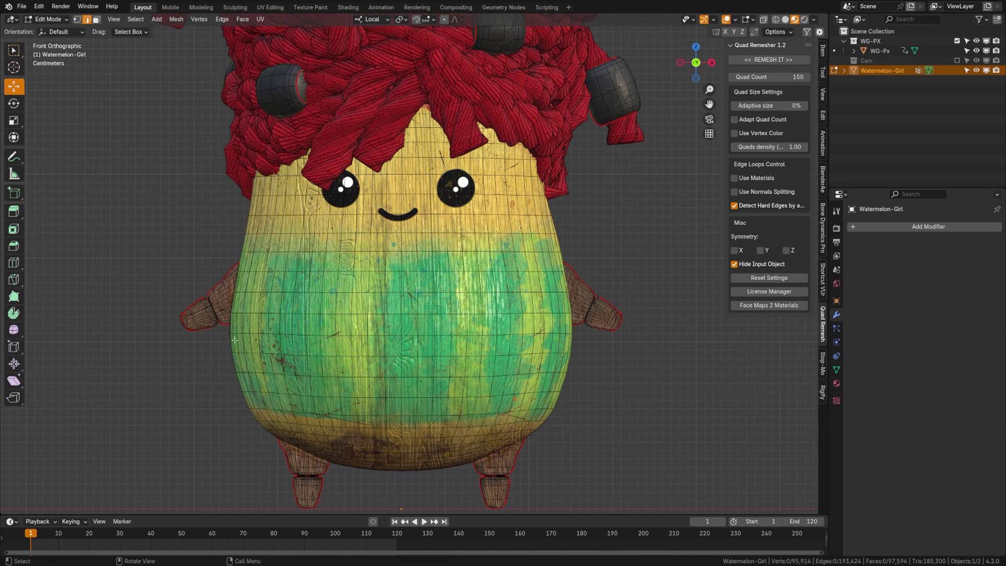
- Select three alternating horizontal edge loops around the green part of the body and dissolve them
middle_click_drag(154, 317, 568, 347, "shift")
scroll(255, 324, "down", 3)
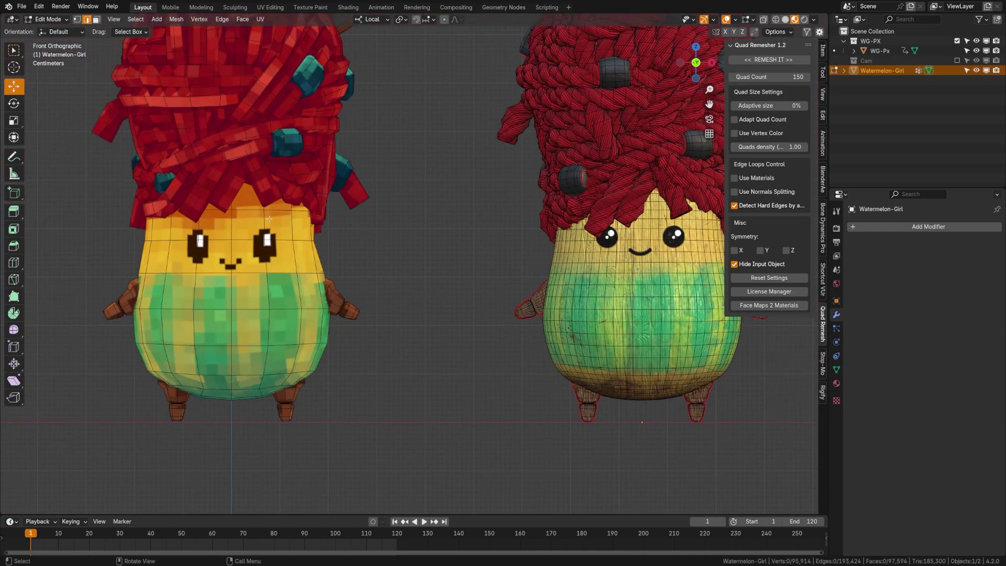
middle_click_drag(467, 321, 288, 310, "shift")
scroll(287, 311, "up", 6)
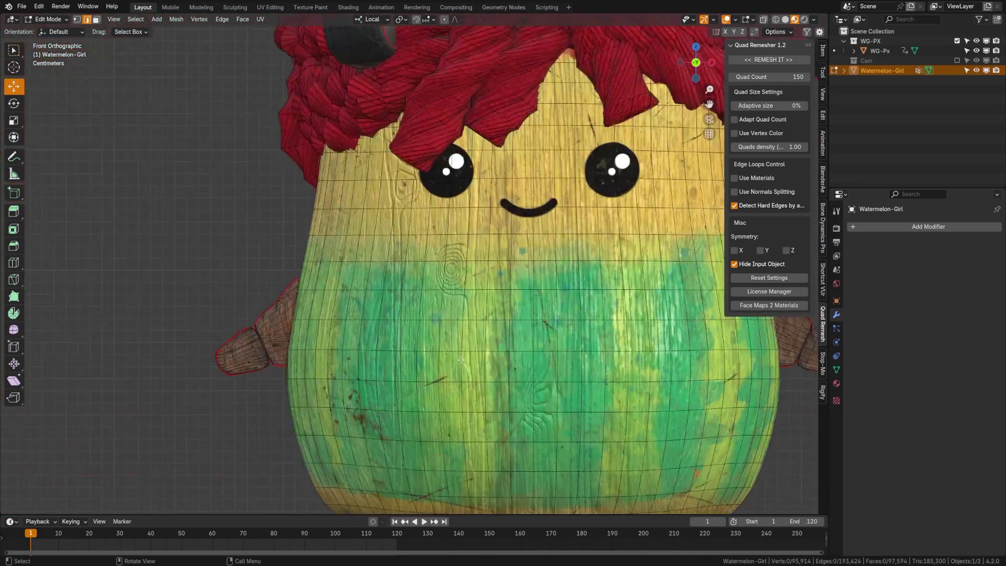
middle_click_drag(472, 405, 371, 287, "shift")
left_click(314, 355, "alt")
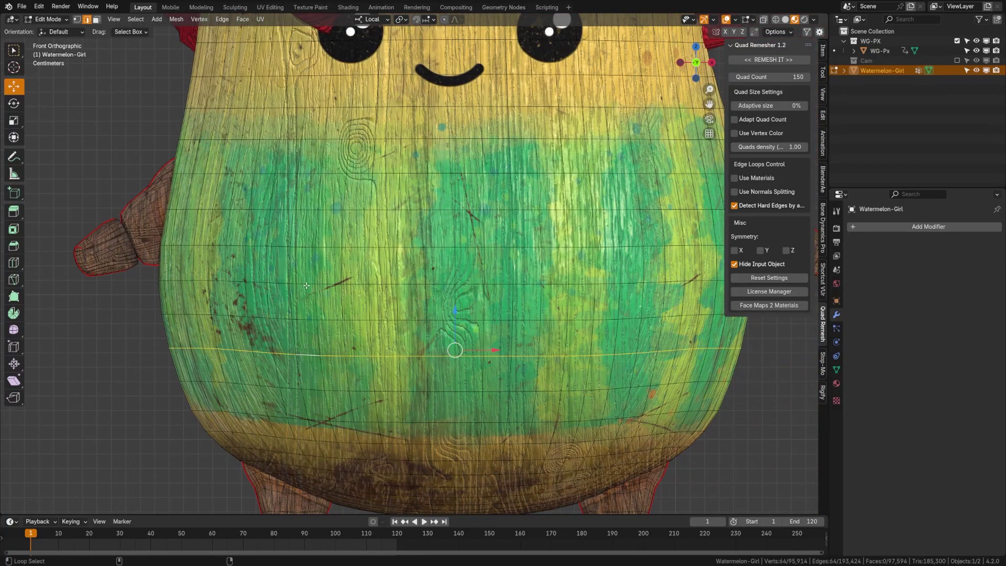
left_click(307, 283, "alt+shift")
left_click(306, 209, "alt+shift")
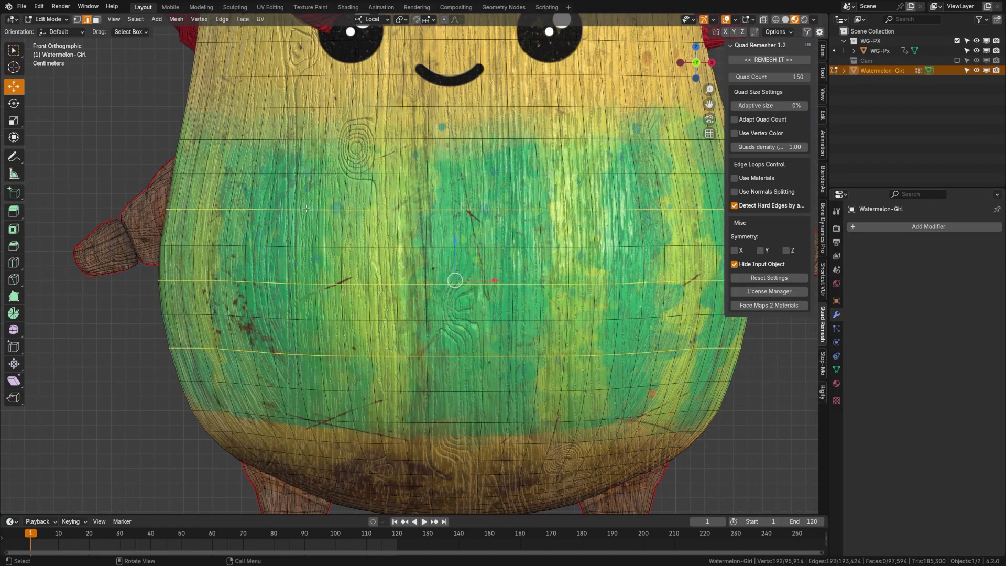
key("x")
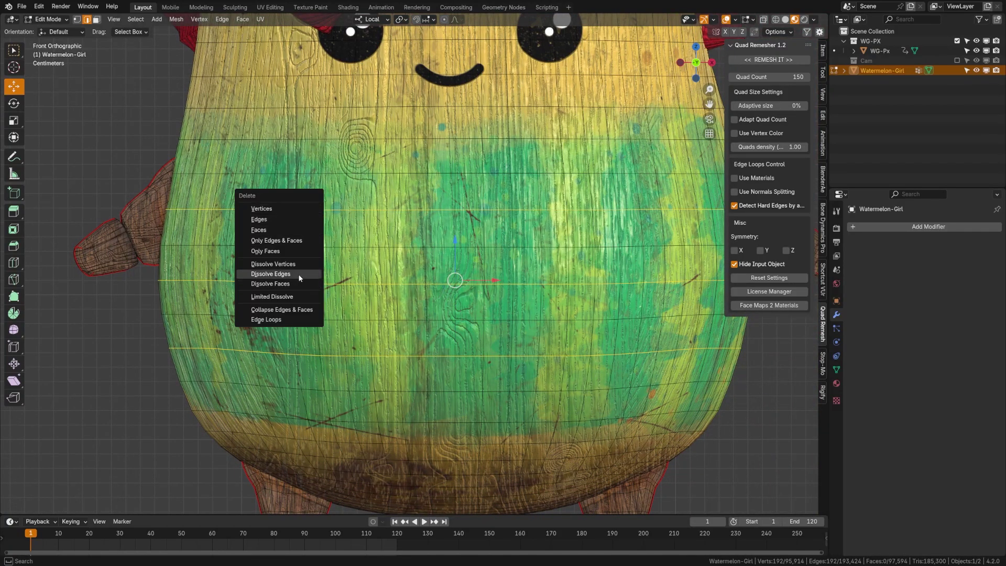
left_click(270, 274)
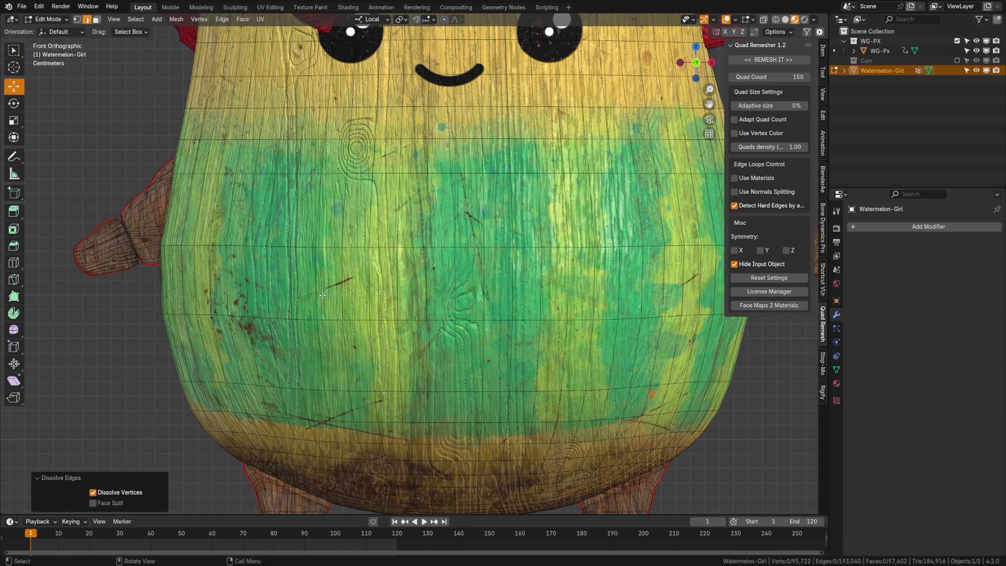
scroll(348, 301, "down", 4)
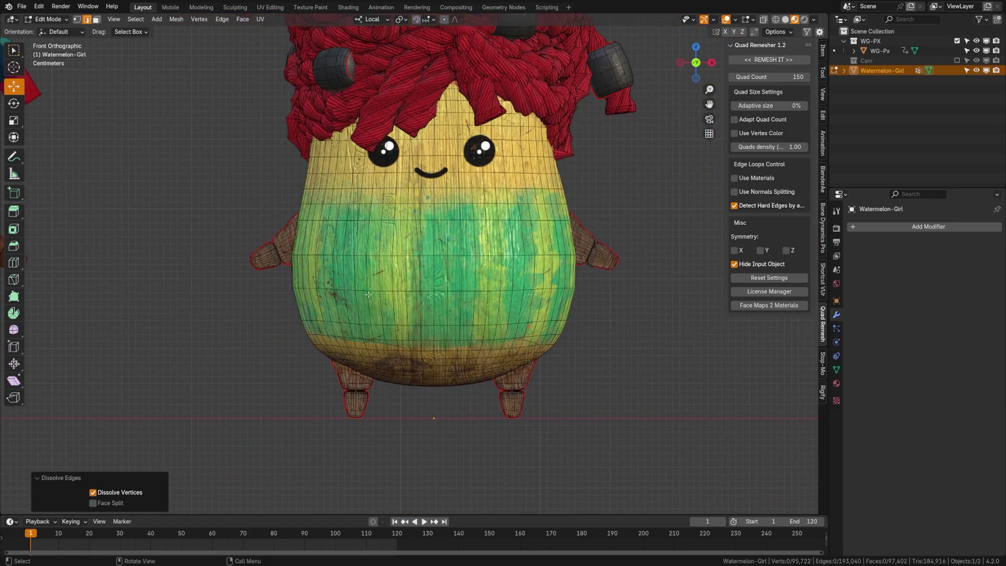
scroll(368, 295, "up", 4)
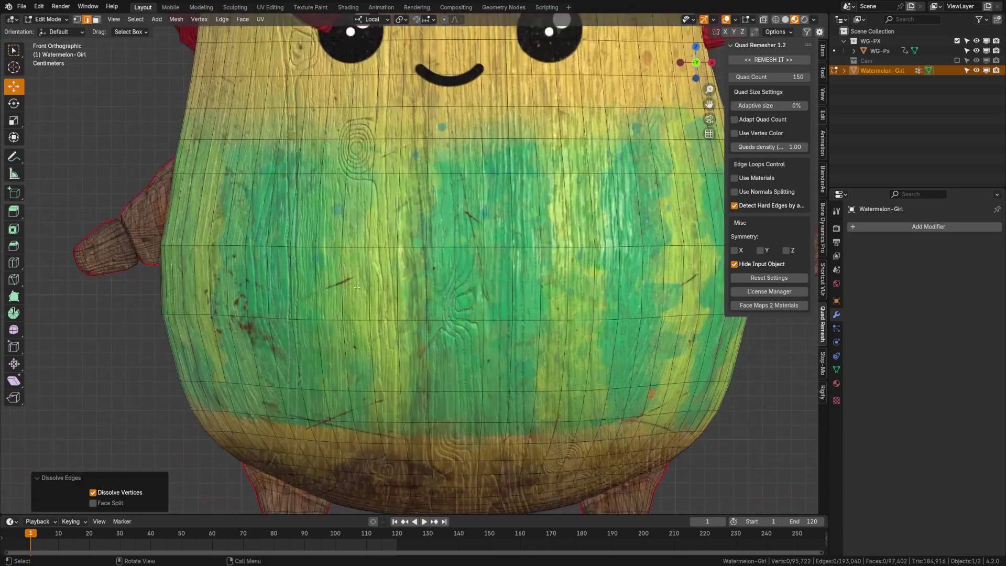
left_click(328, 317, "alt")
left_click(328, 247, "alt+shift")
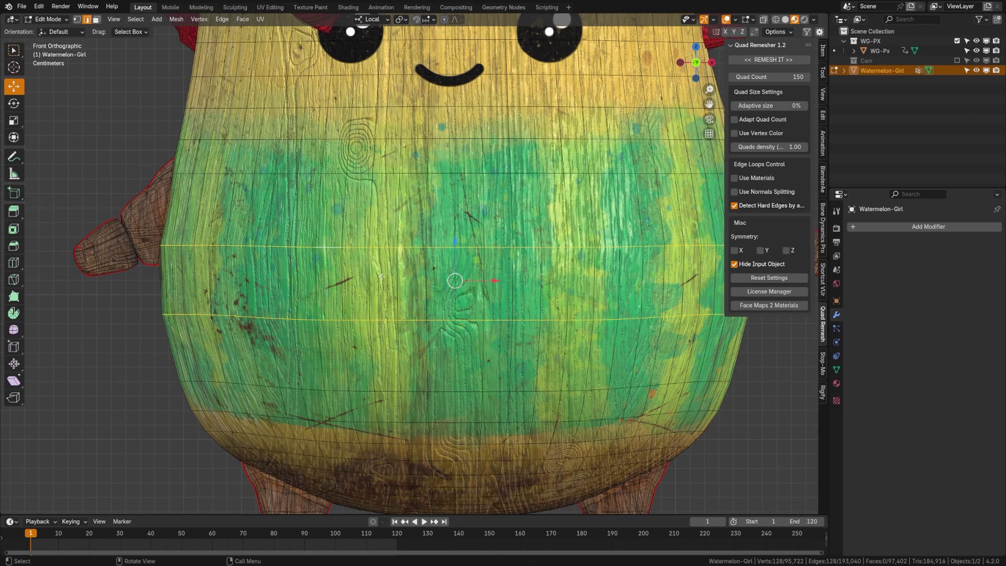
key("alt+a")
- Edge-slide the horizontal loop around the middle of the green body upward by about 0.55
left_click(336, 318, "alt")
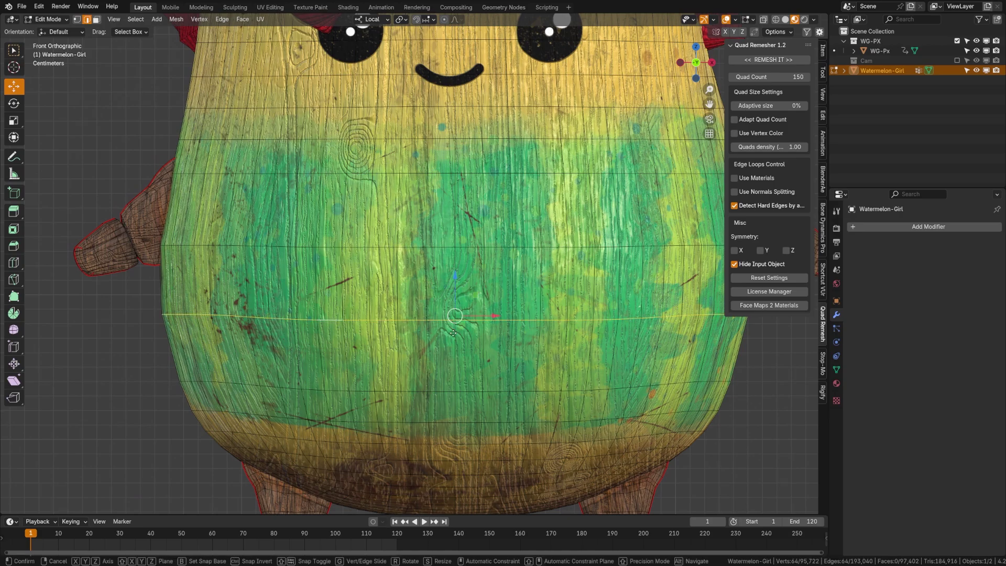
key("g")
key("g")
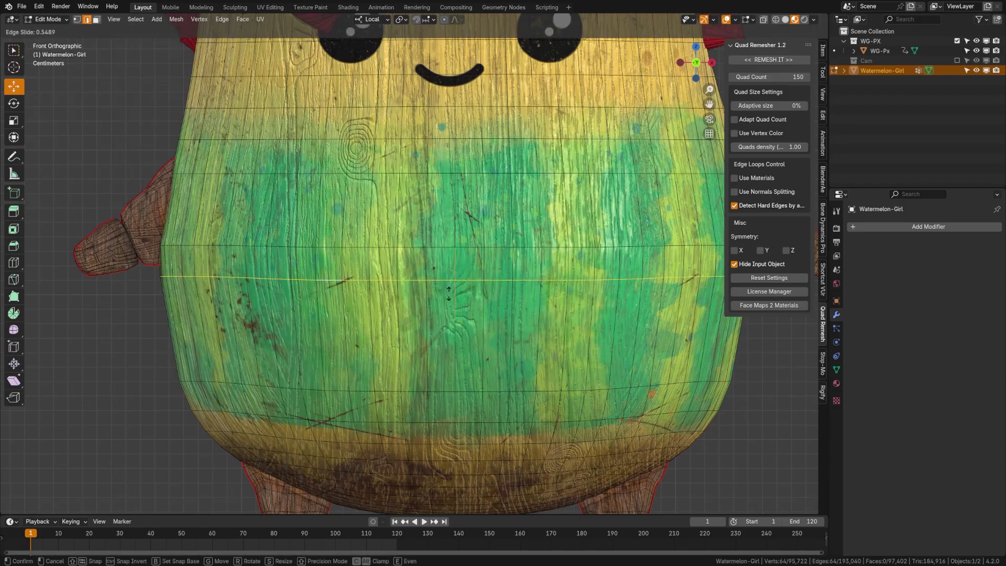